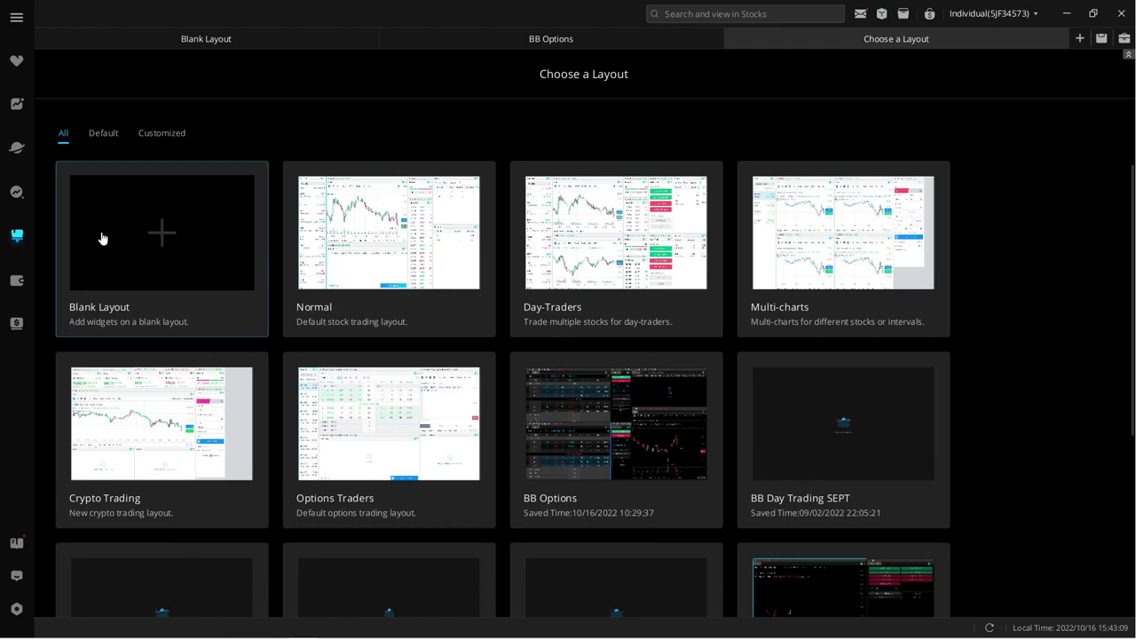
- Create a blank layout with two SPY Options widgets stacked one above the other and matched in width
click(185, 248)
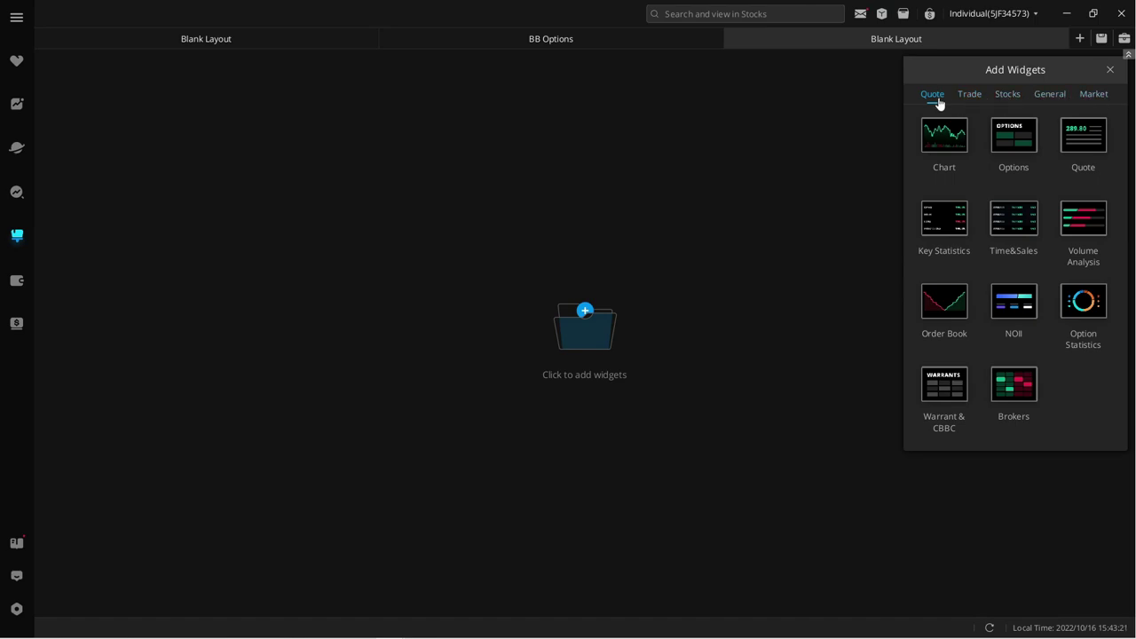
click(1024, 159)
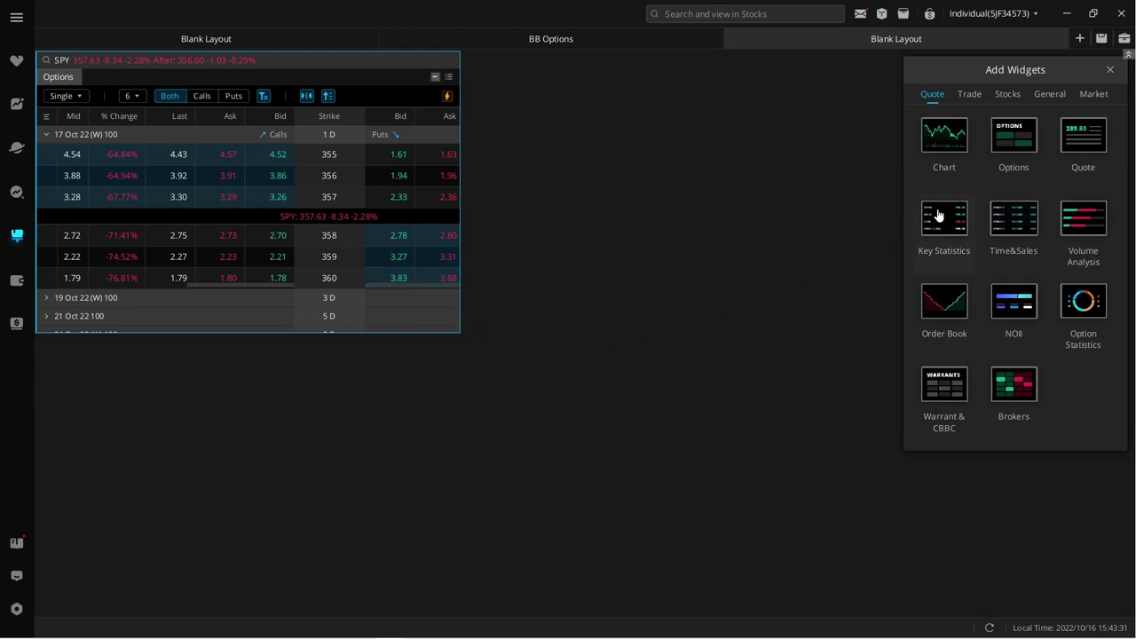
click(1019, 144)
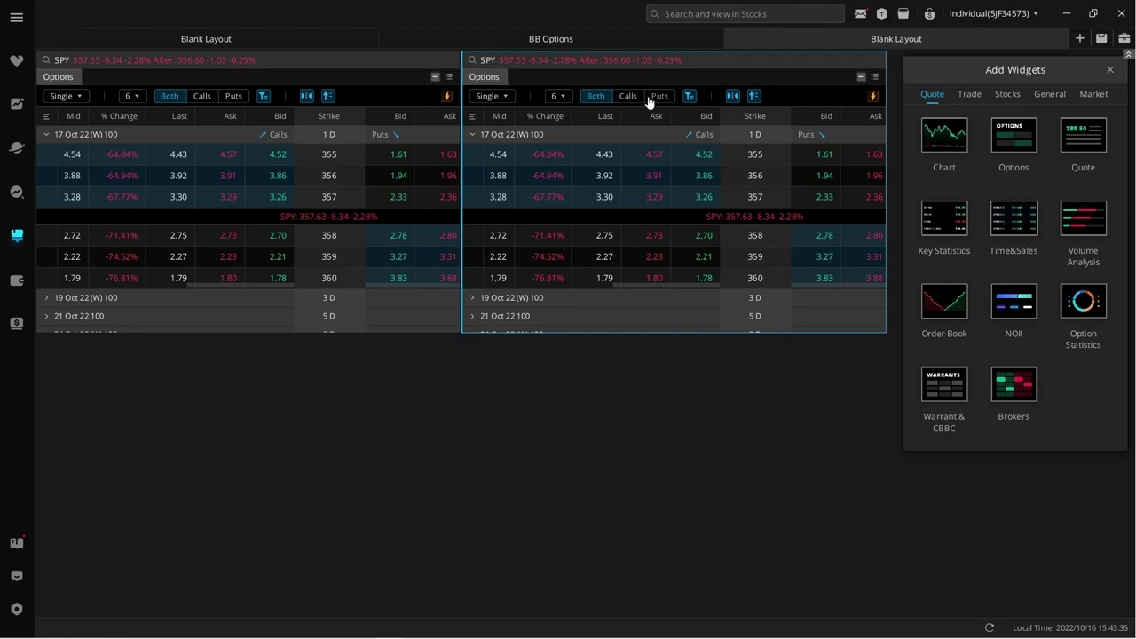
drag(731, 60, 299, 354)
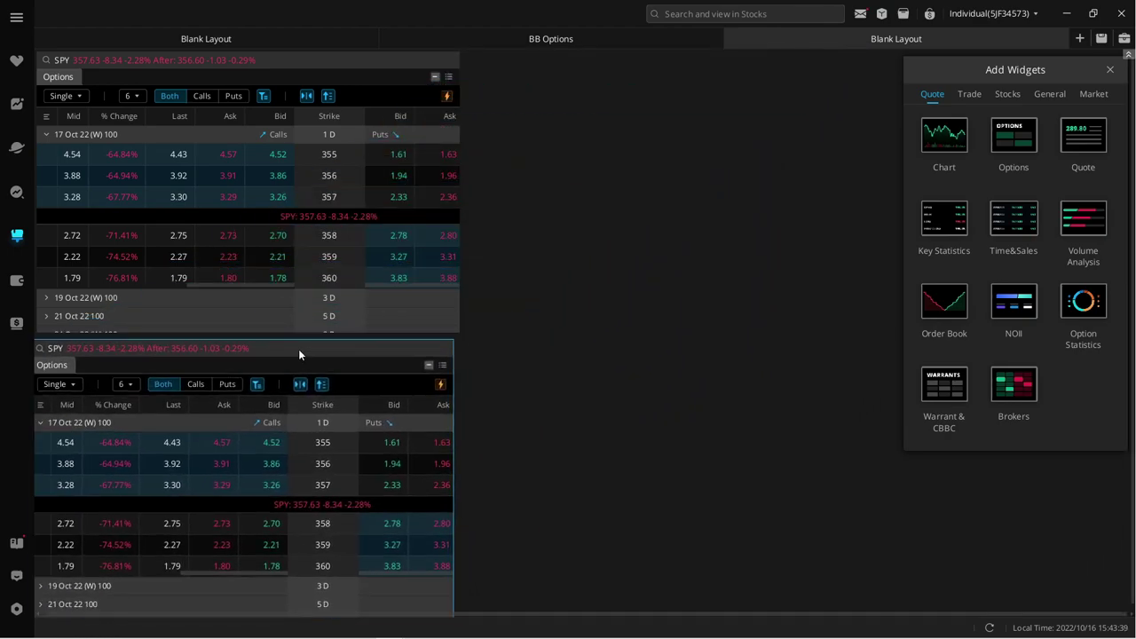
mouse_move(454, 427)
mouse_down()
mouse_move(524, 432)
mouse_move(462, 432)
mouse_up()
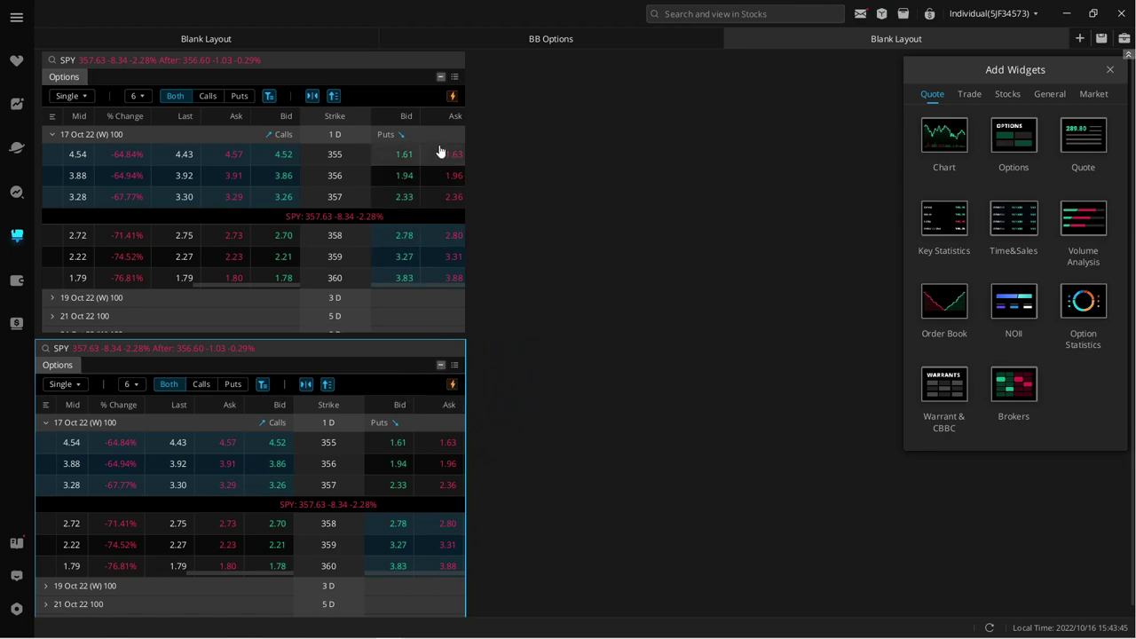
- Assign the upper Options widget to in-layout group 1 and the lower Options widget to group 2
click(441, 78)
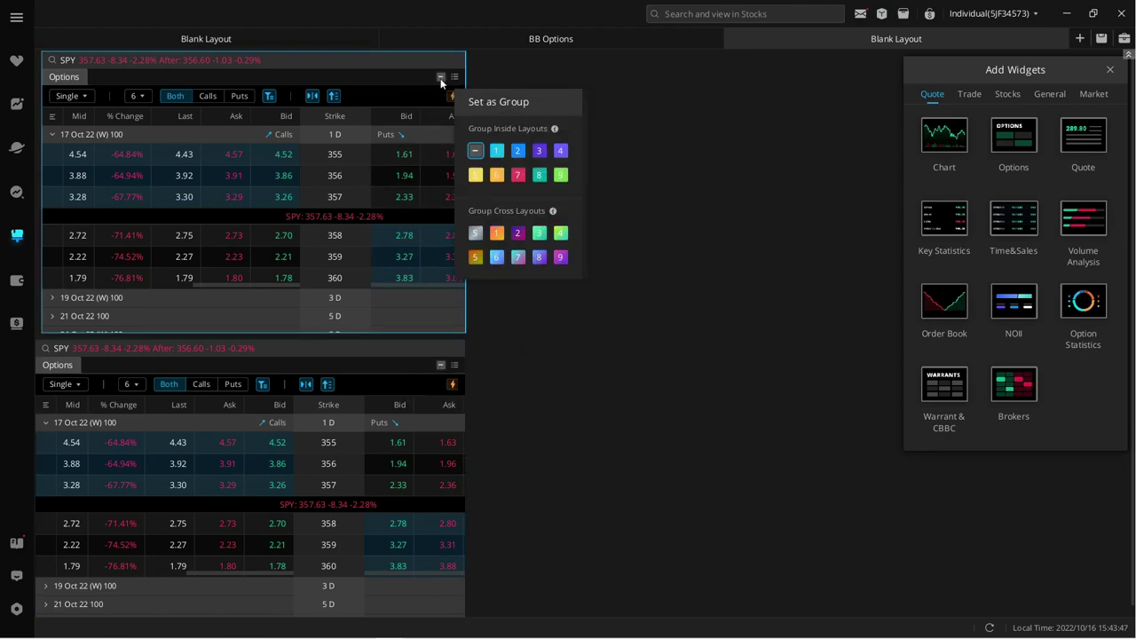
click(497, 151)
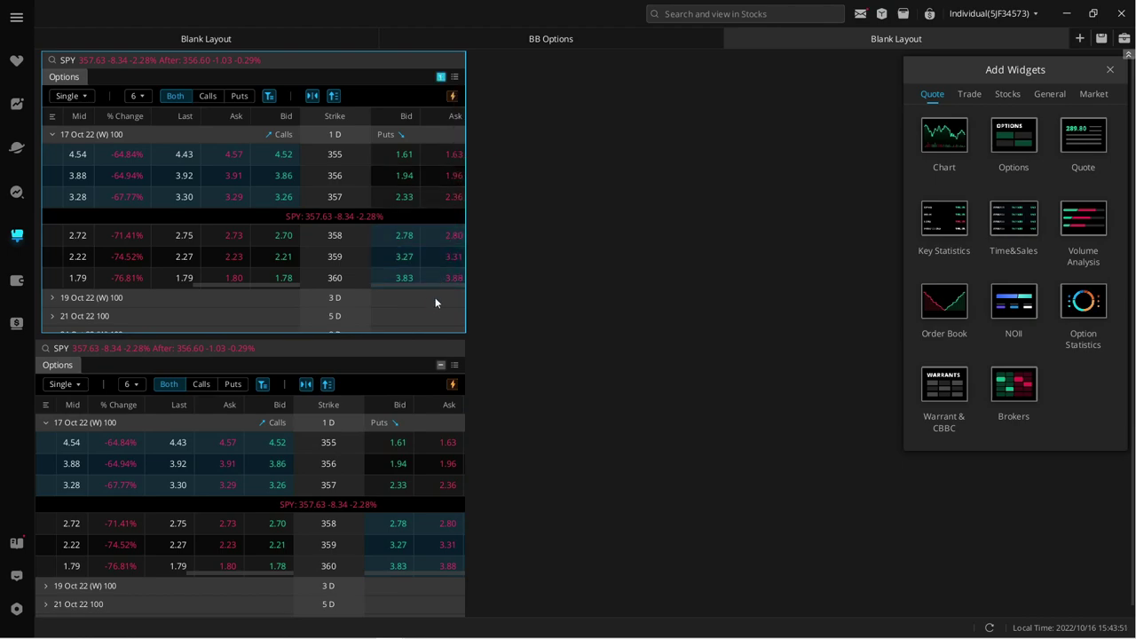
click(440, 365)
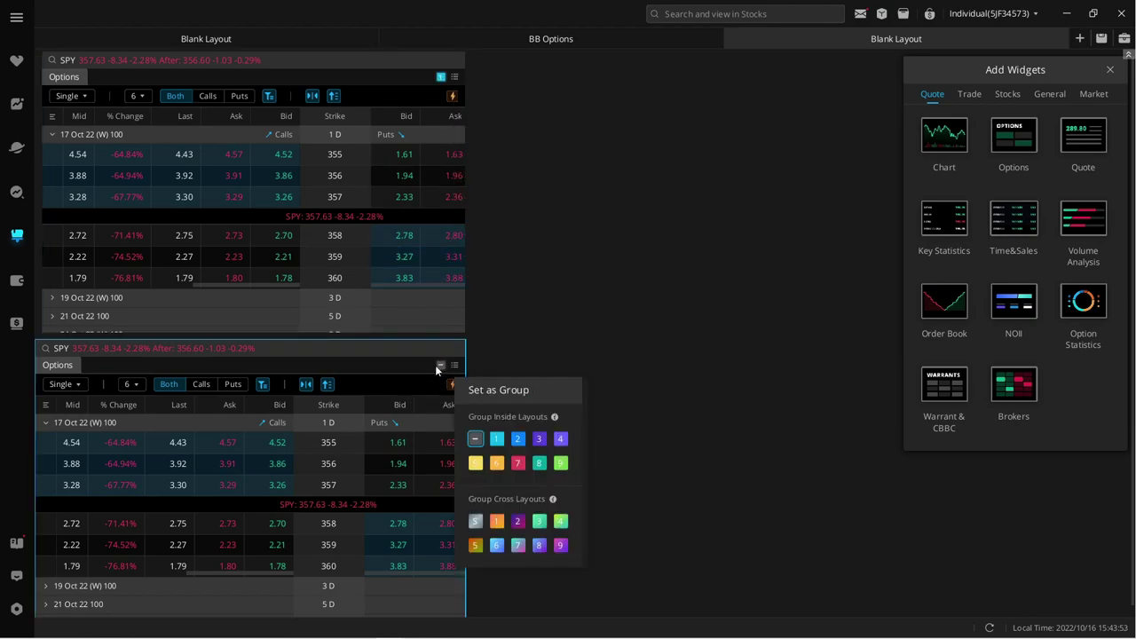
click(519, 440)
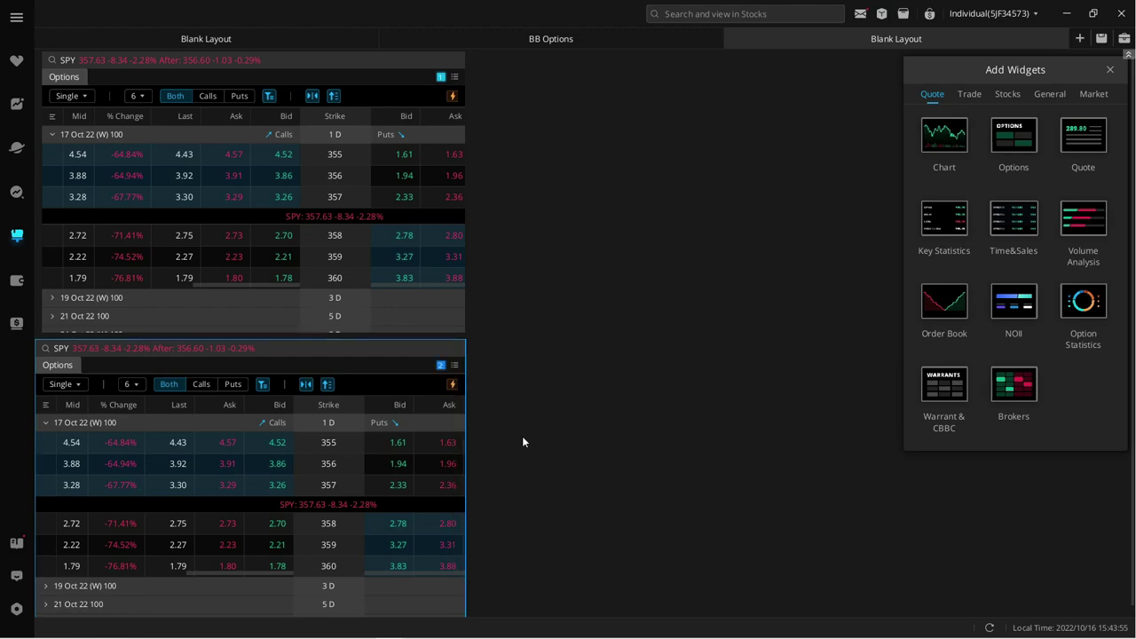
- Show only calls in the upper options chain and only puts in the lower one
click(210, 96)
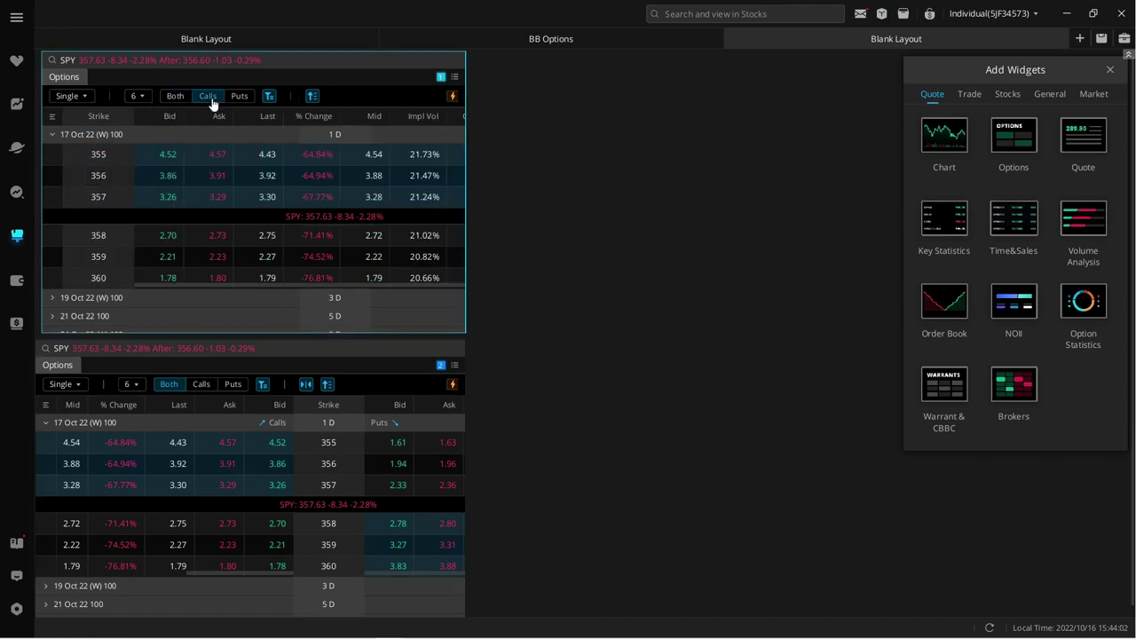
click(234, 384)
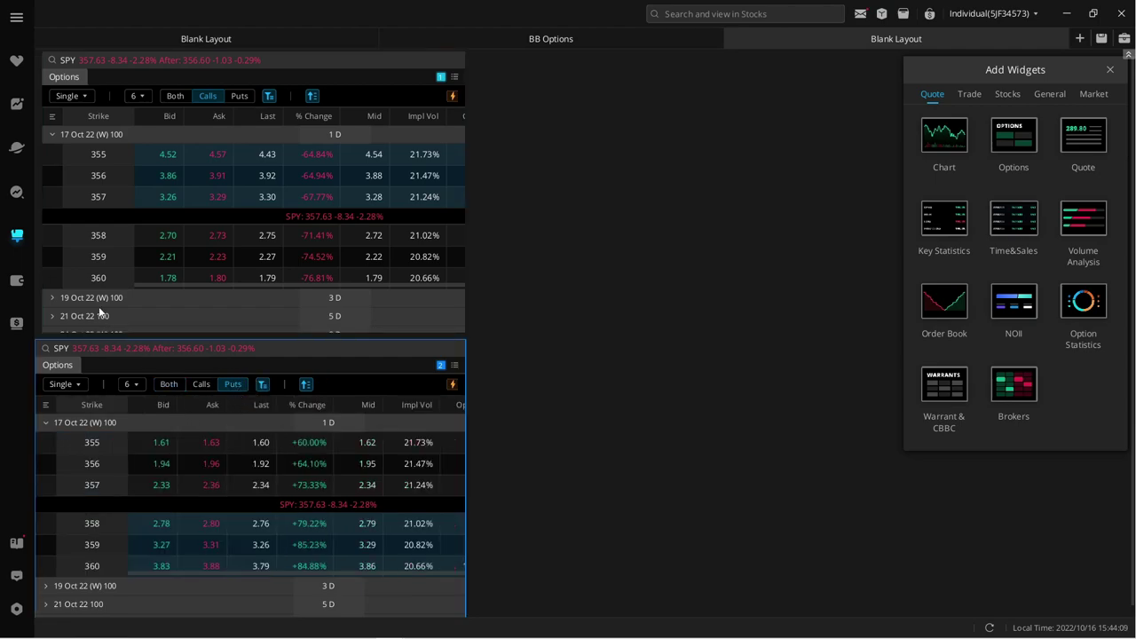
click(51, 137)
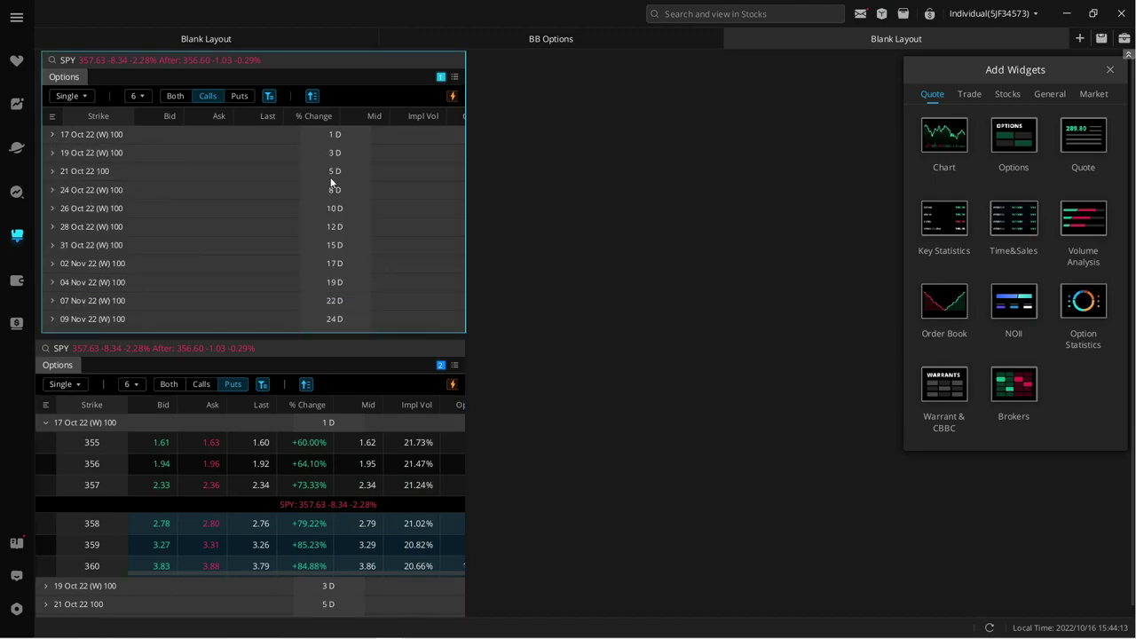
click(51, 134)
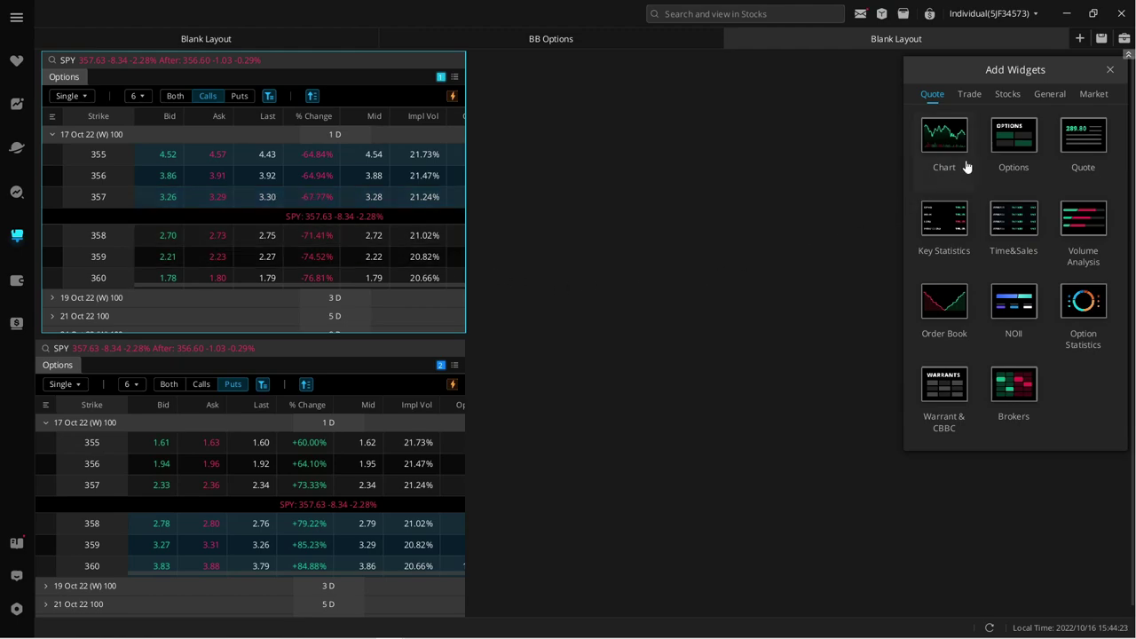
- Add two Active Trade widgets, one beside each options chain, and stretch the upper one down to meet the lower one
click(974, 99)
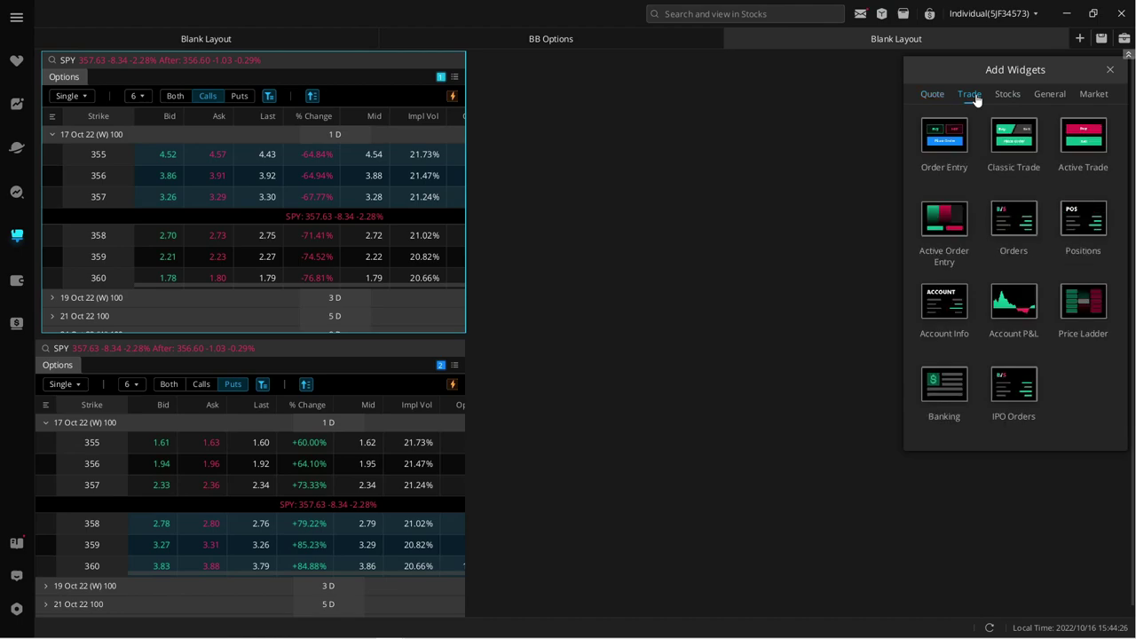
click(1094, 153)
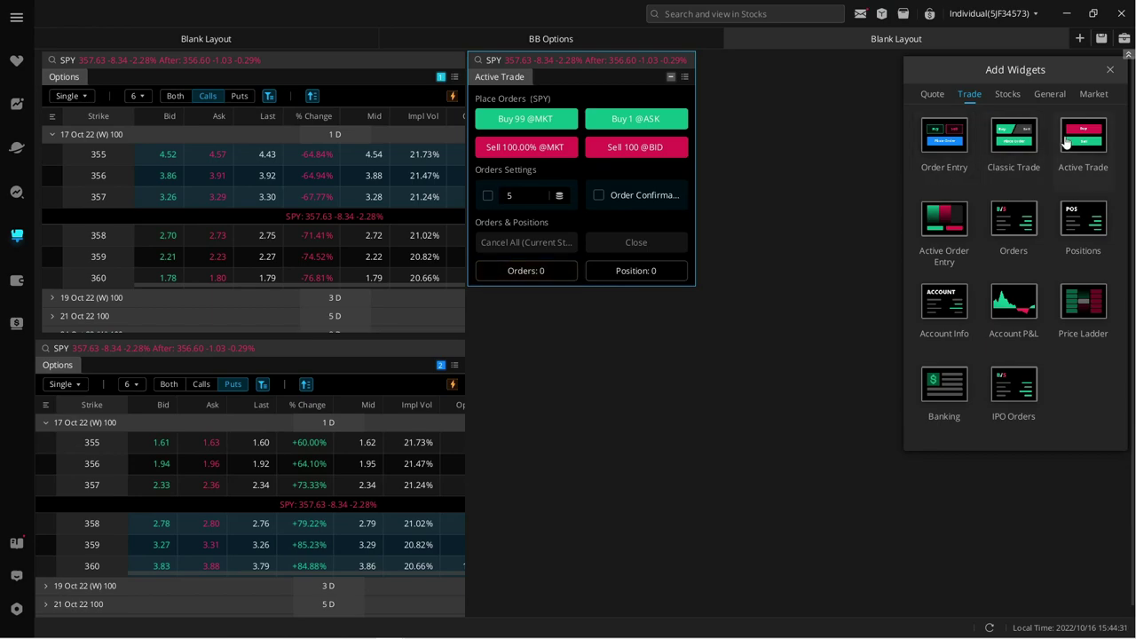
click(1083, 144)
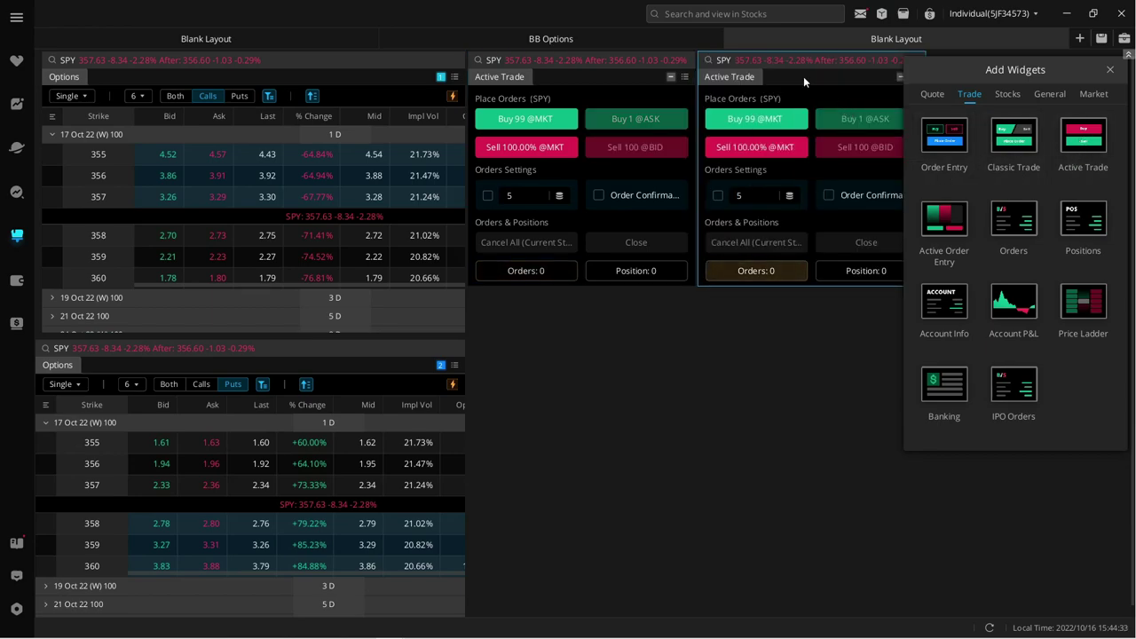
drag(804, 61, 595, 338)
click(572, 393)
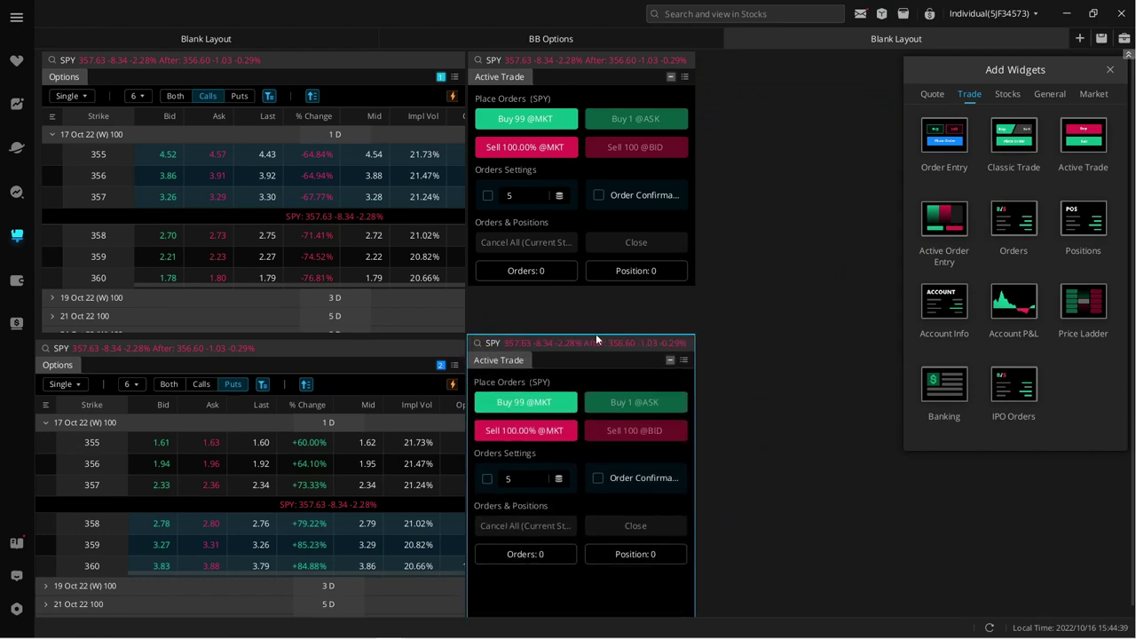
drag(601, 284, 601, 330)
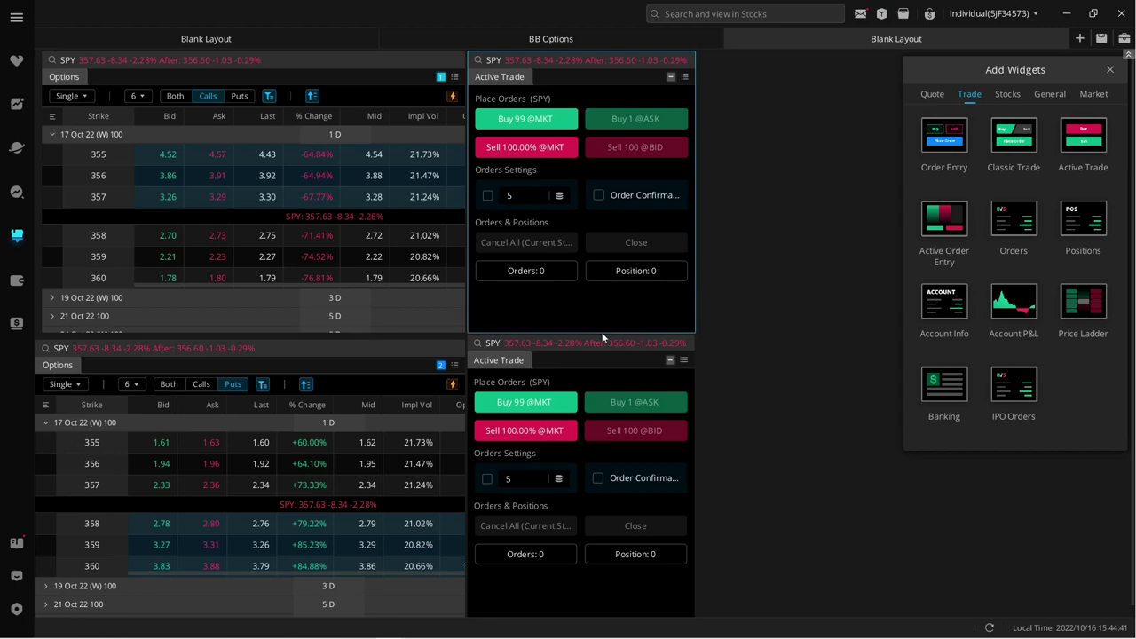
- Link the upper Active Trade widget to in-layout group 1 and the lower Active Trade widget to group 2
click(670, 77)
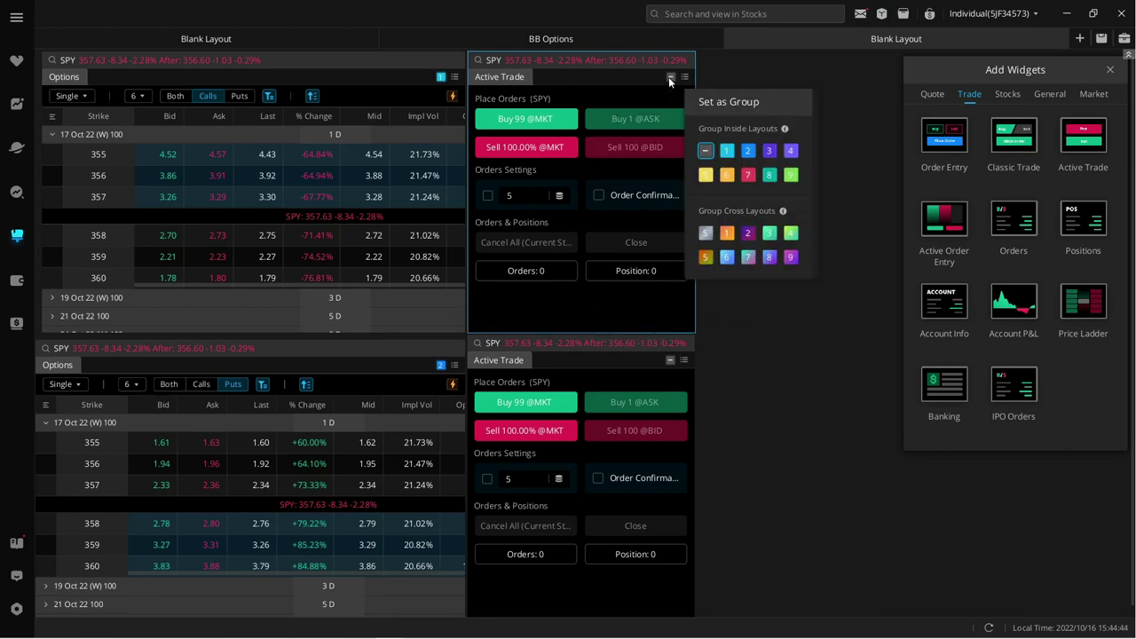
click(728, 152)
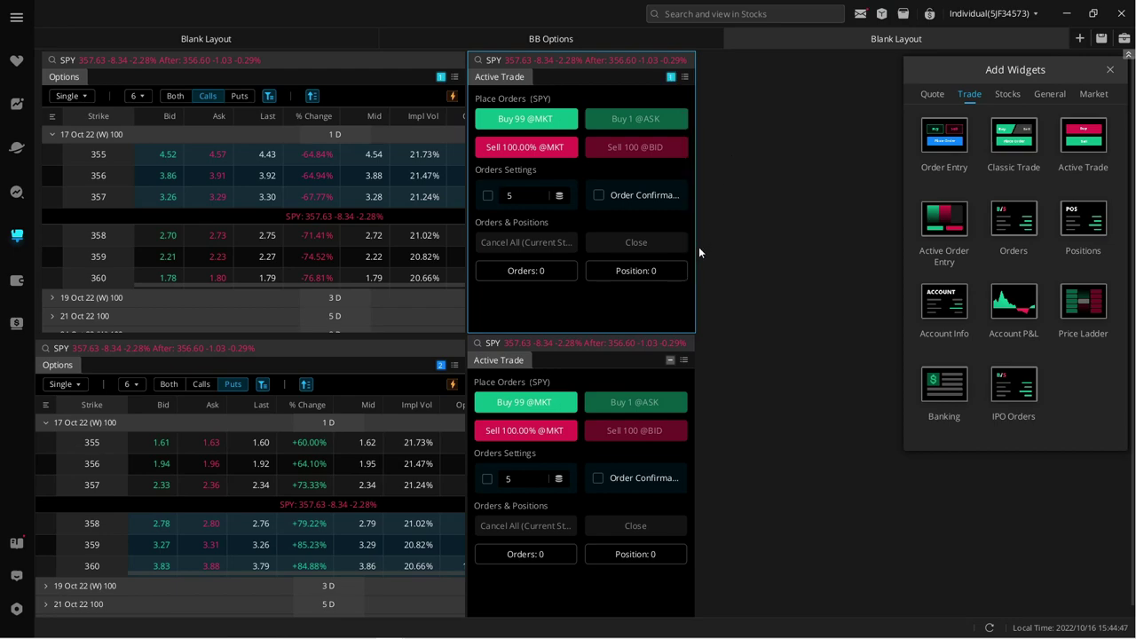
click(670, 361)
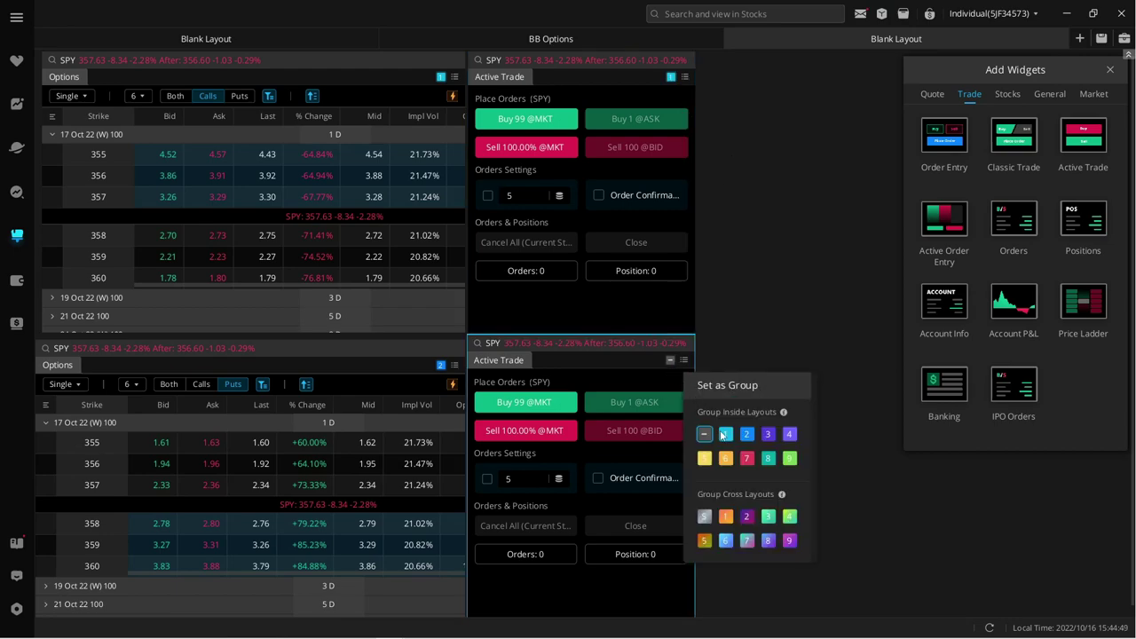
click(746, 434)
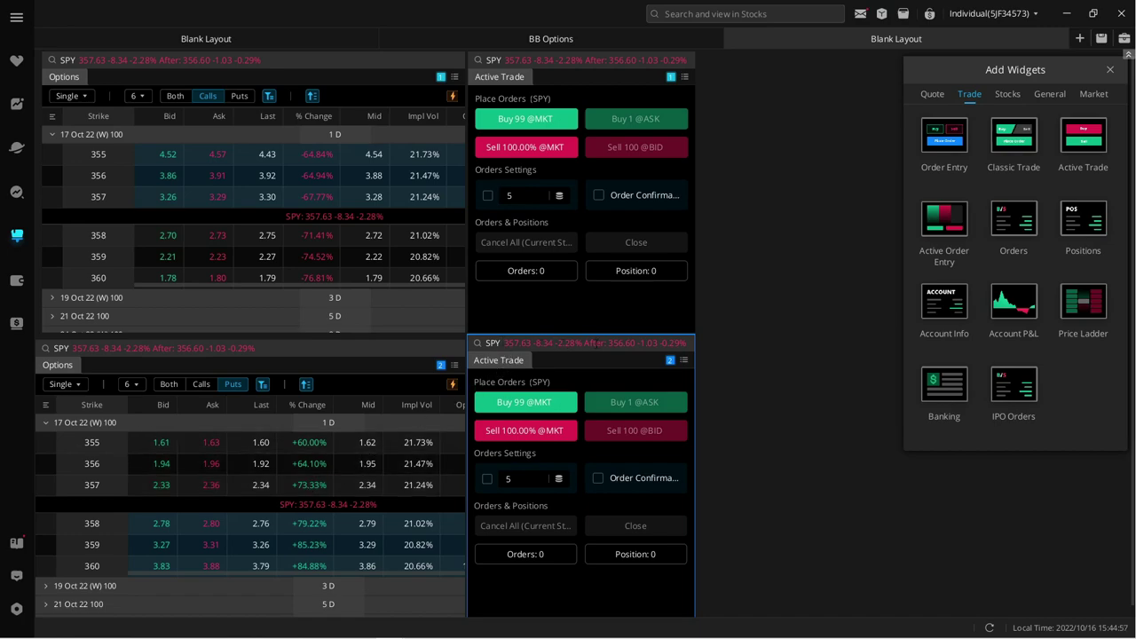
- Select the $357 put and the $357 call expiring 17 Oct 22 to load them into their linked Active Trade widgets
click(289, 489)
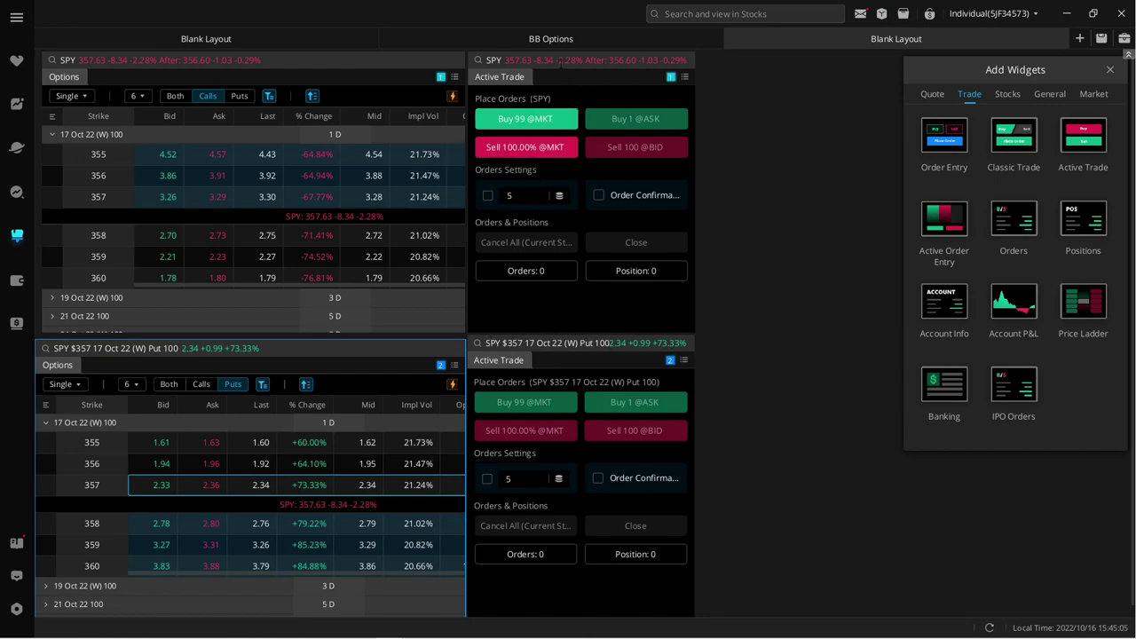
click(310, 195)
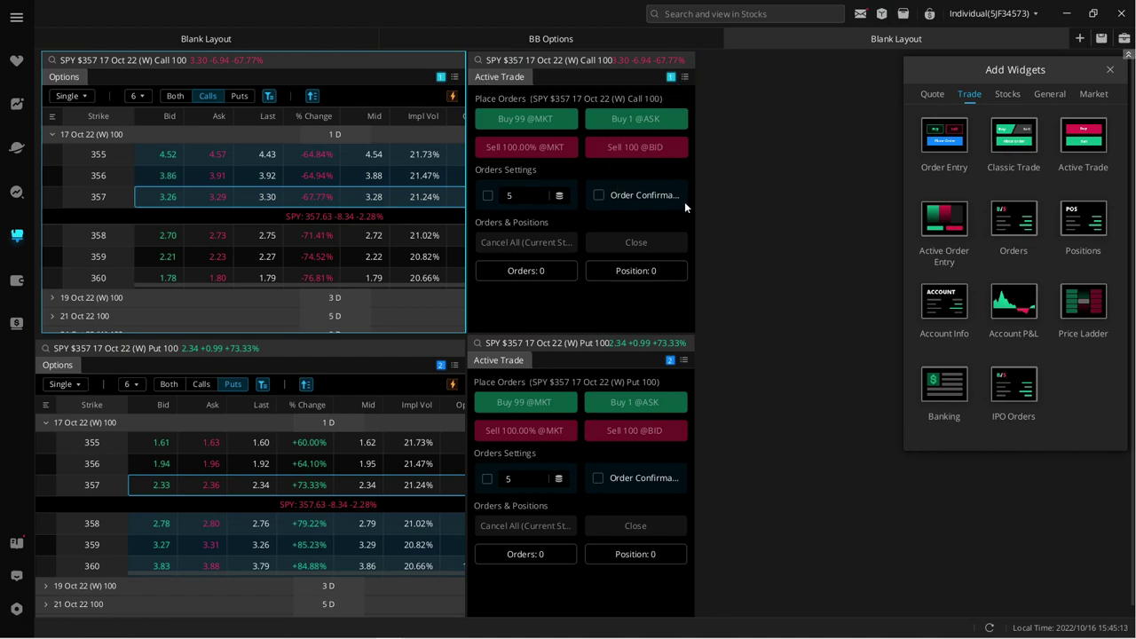
- Set the upper Active Trade widget to Compact buttons in 1 column with category titles hidden
click(685, 77)
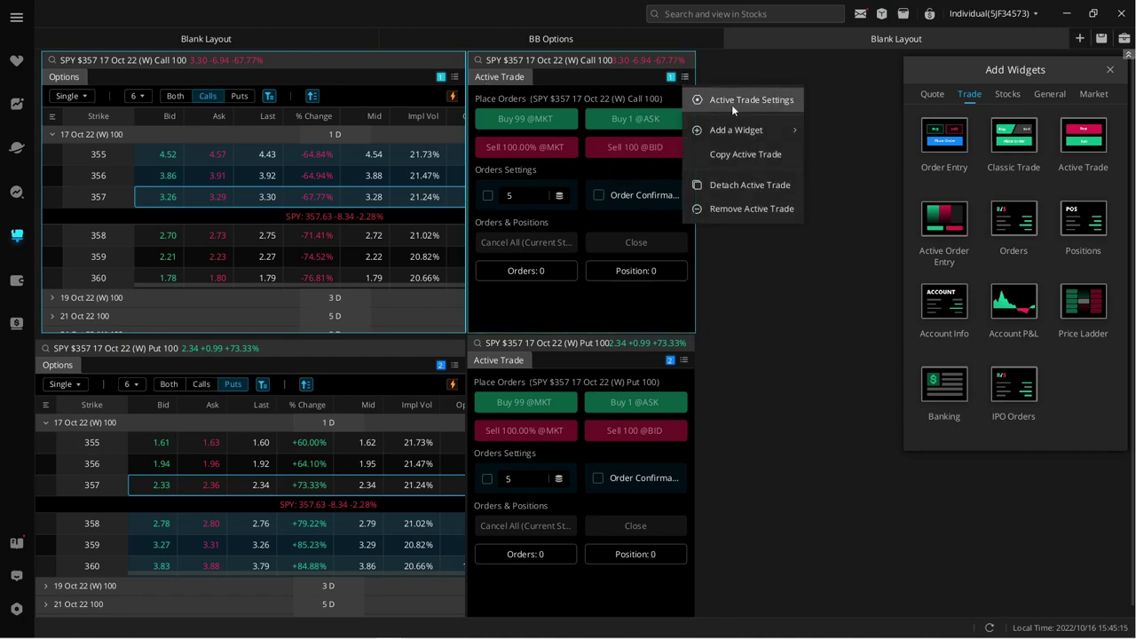
click(736, 105)
click(556, 229)
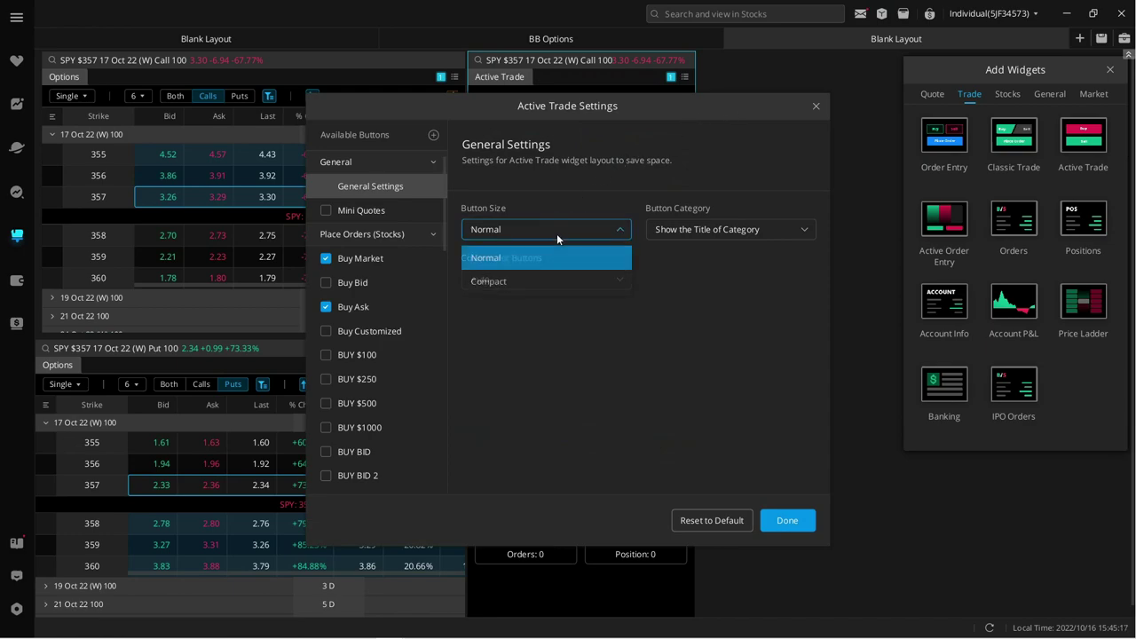
click(496, 284)
click(497, 282)
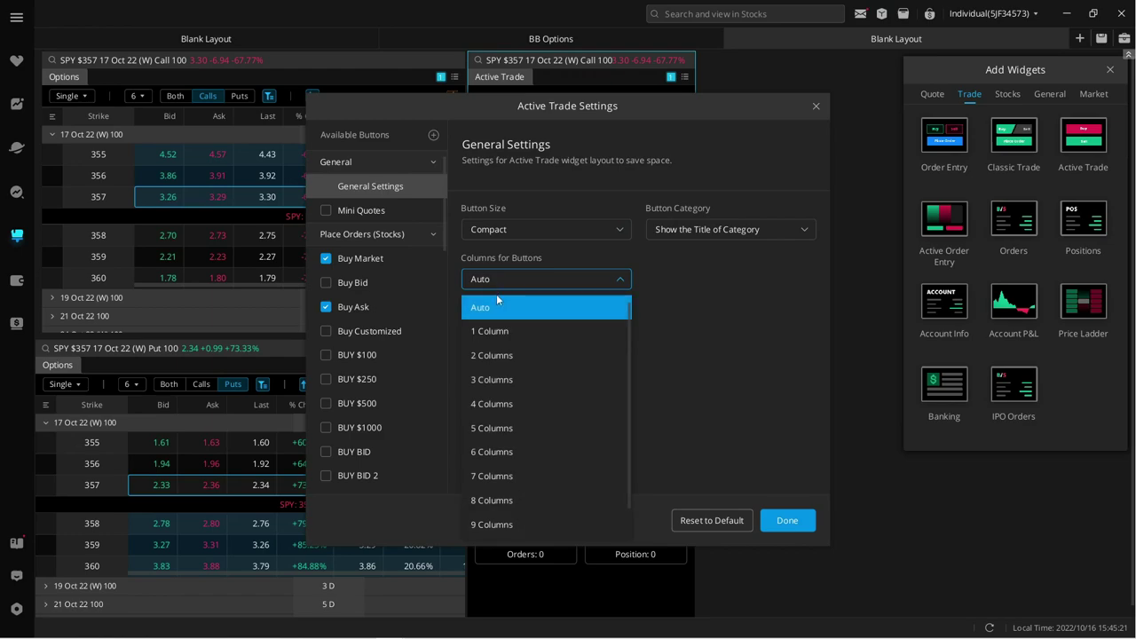
click(493, 334)
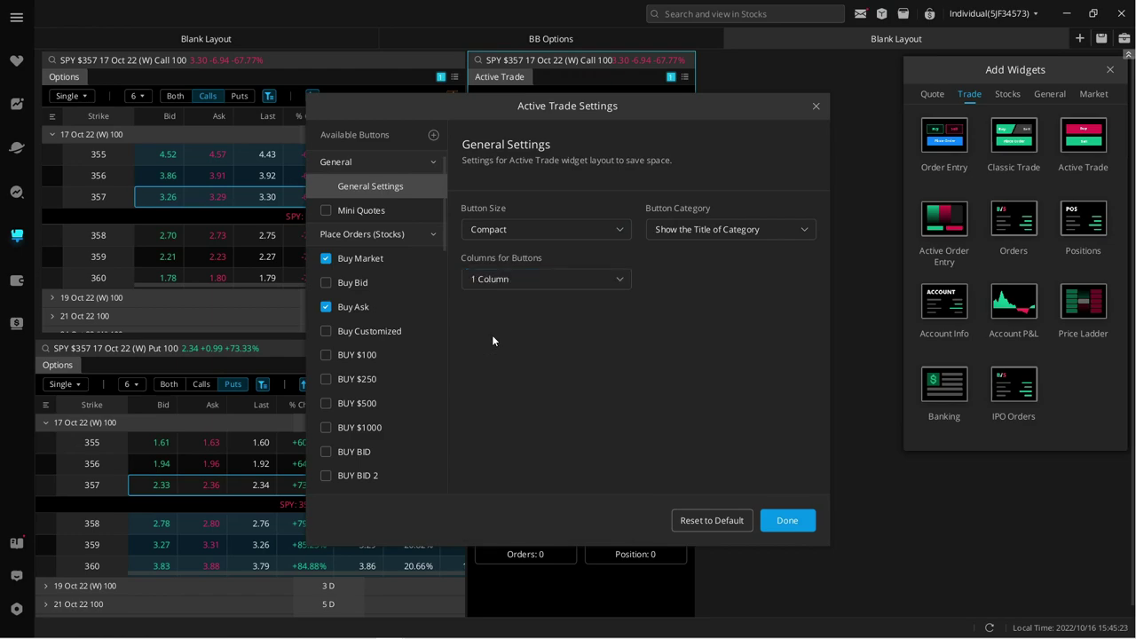
click(726, 231)
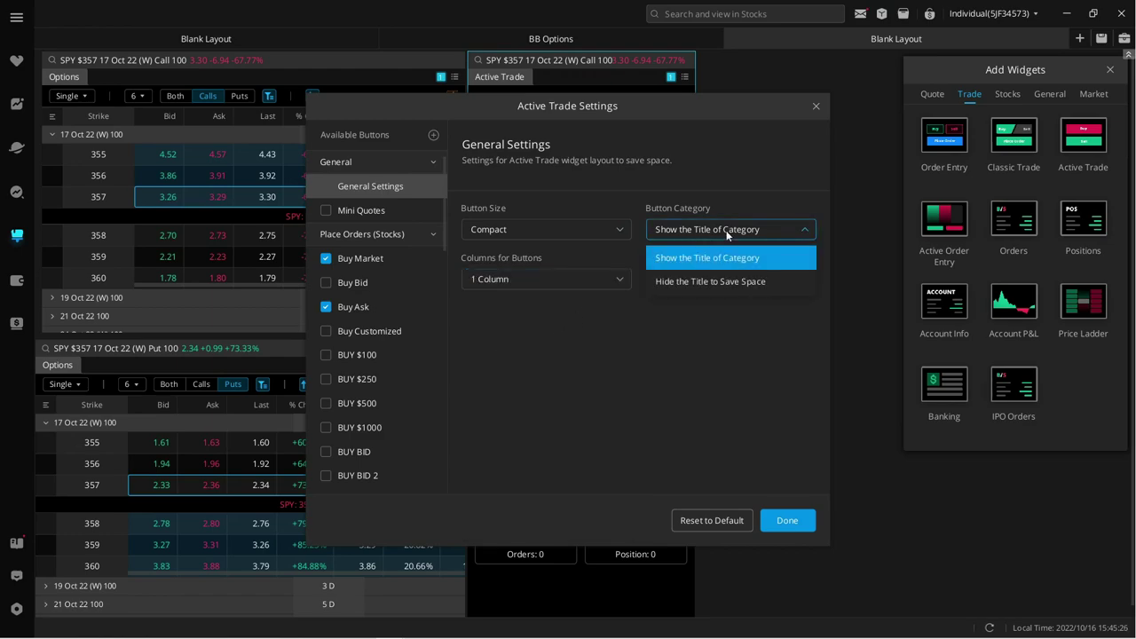
click(684, 284)
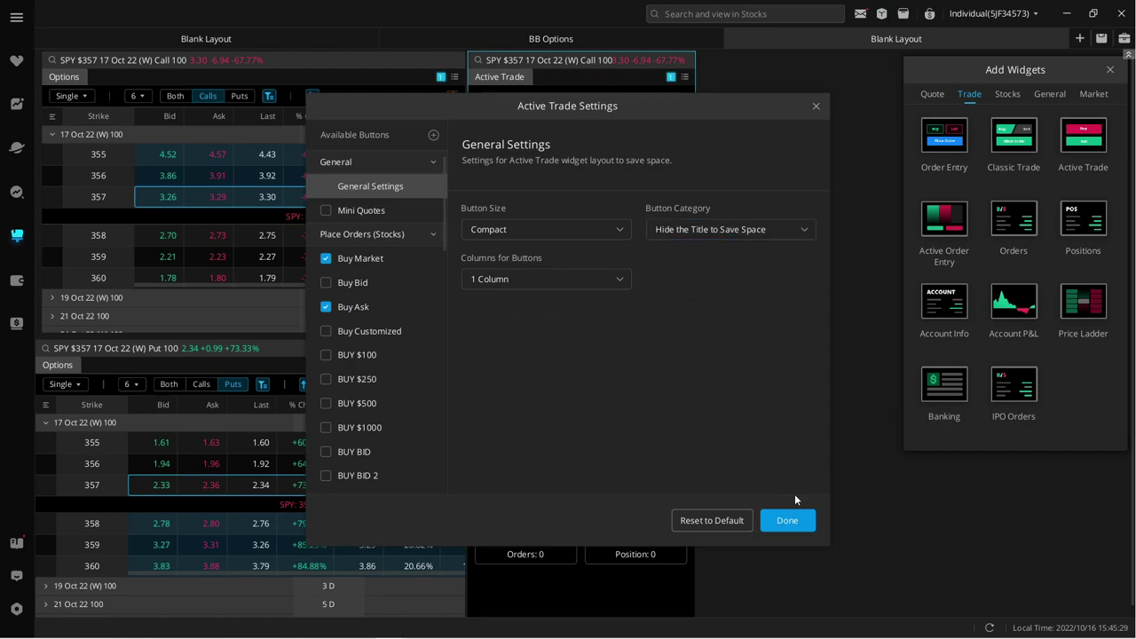
click(784, 524)
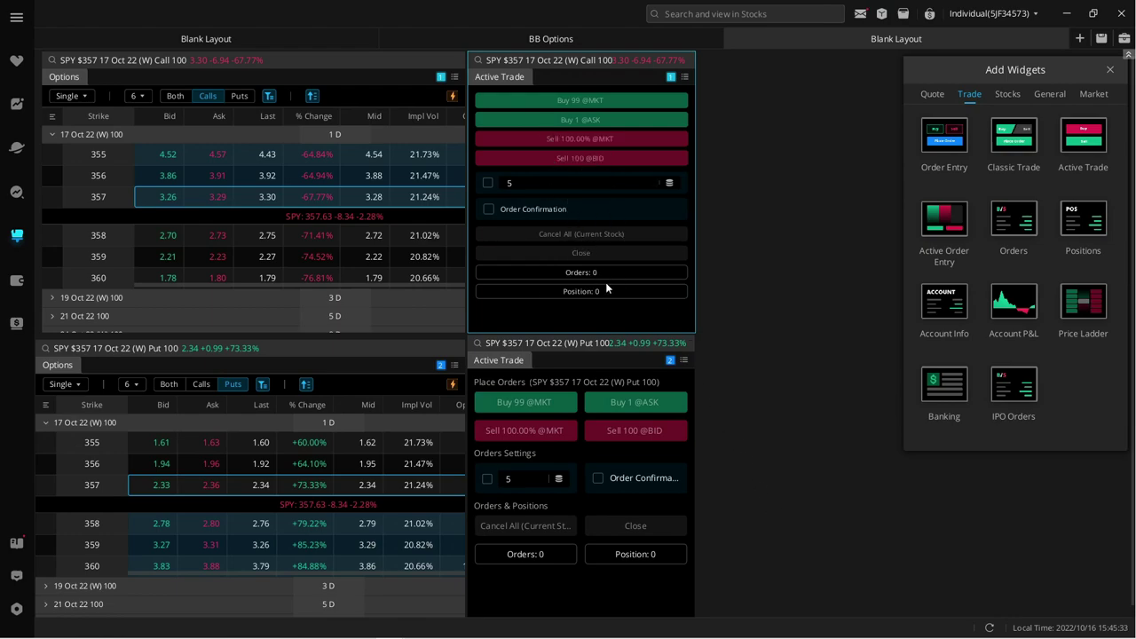
- Set the lower Active Trade widget to Compact buttons in 1 column with category titles hidden
click(684, 360)
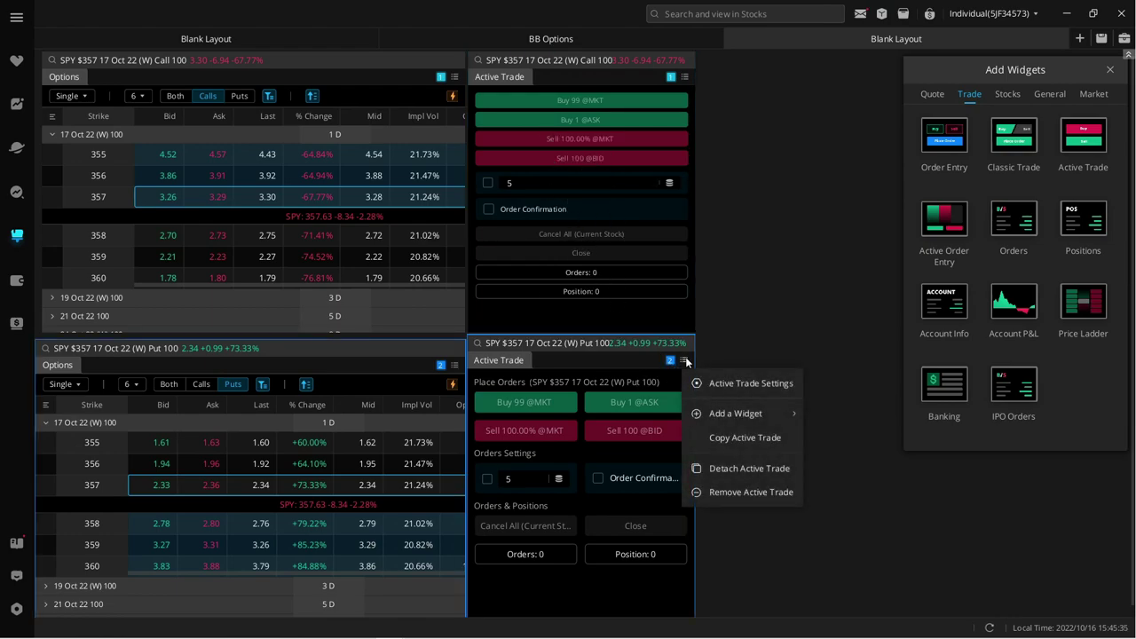
click(730, 385)
click(605, 233)
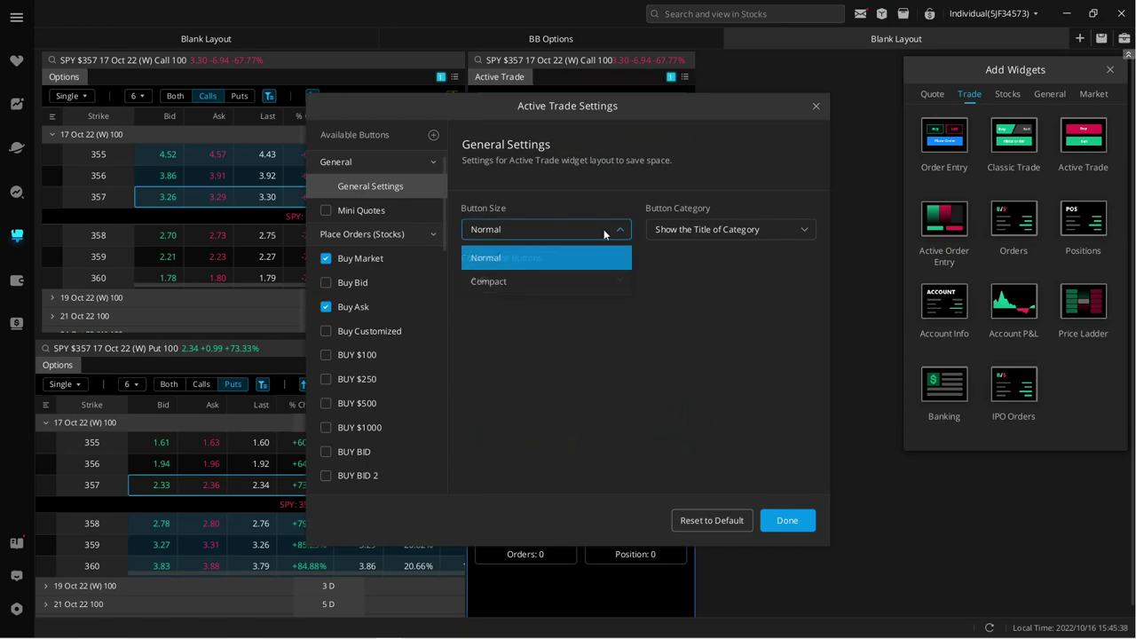
click(485, 283)
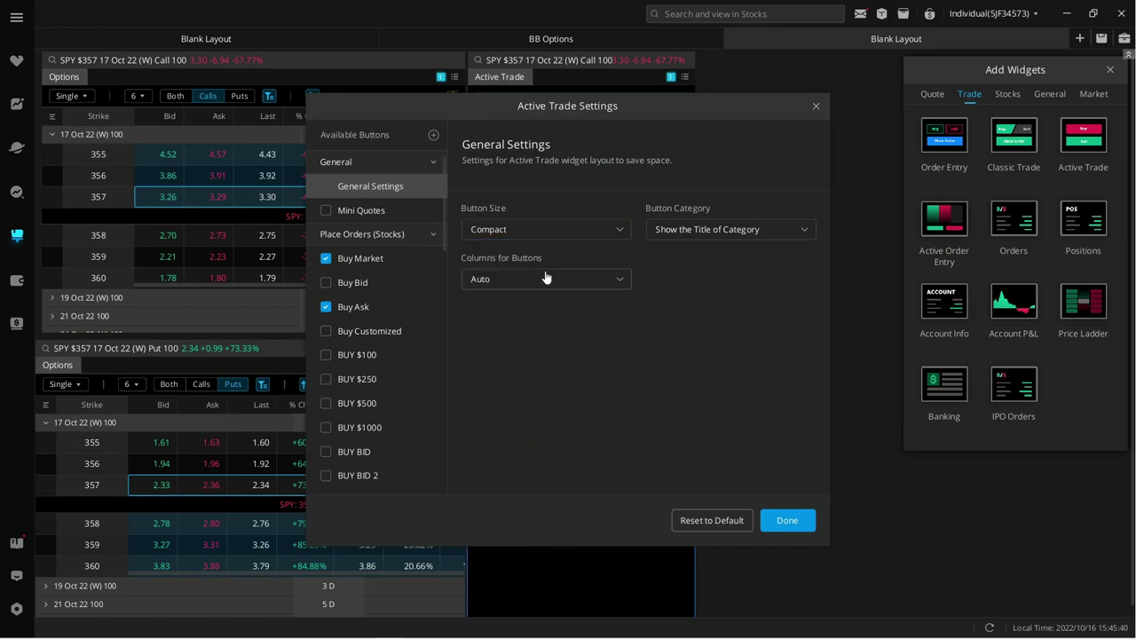
click(601, 283)
click(486, 333)
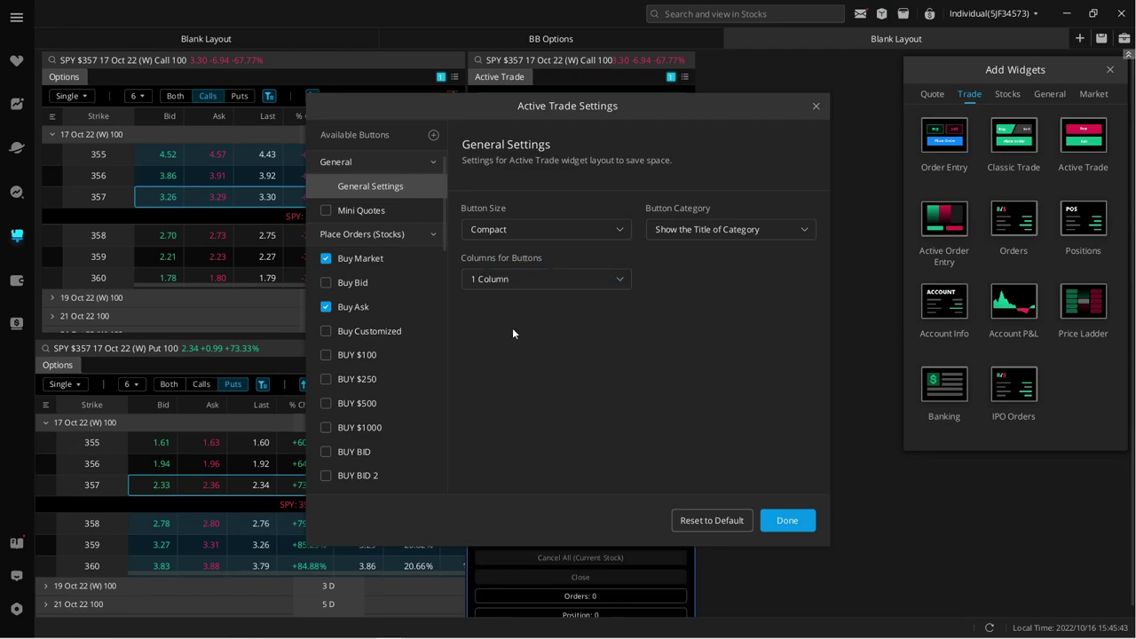
click(697, 231)
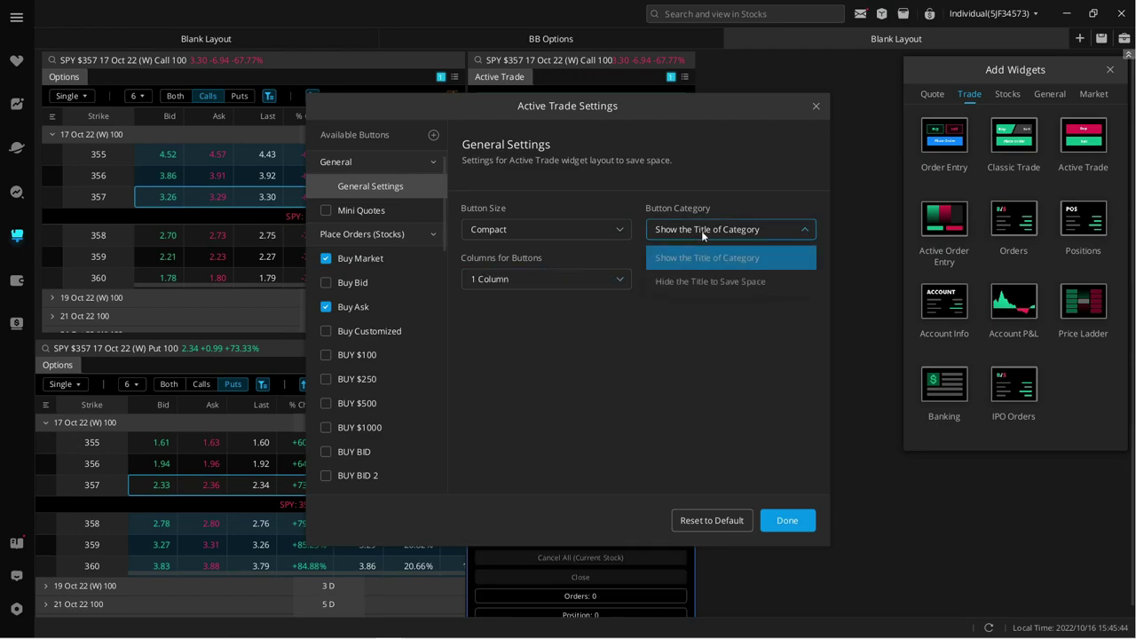
click(679, 279)
click(796, 520)
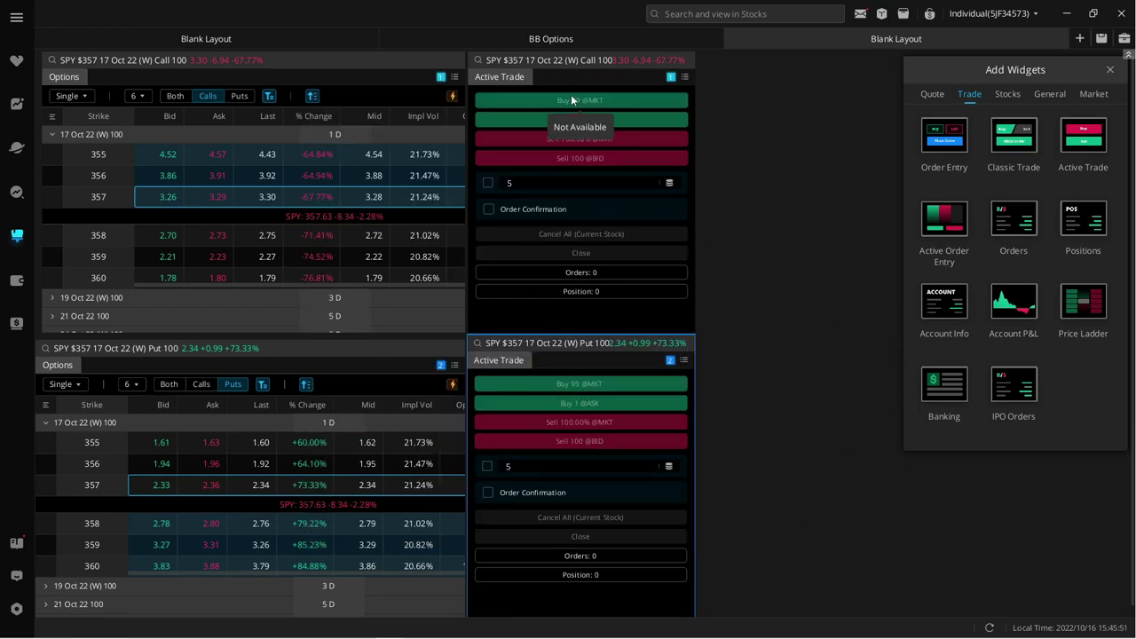
- Turn off the stock order buttons Buy Market, Buy Ask, Sell Market and Sell Bid in the upper Active Trade widget
click(685, 77)
click(730, 102)
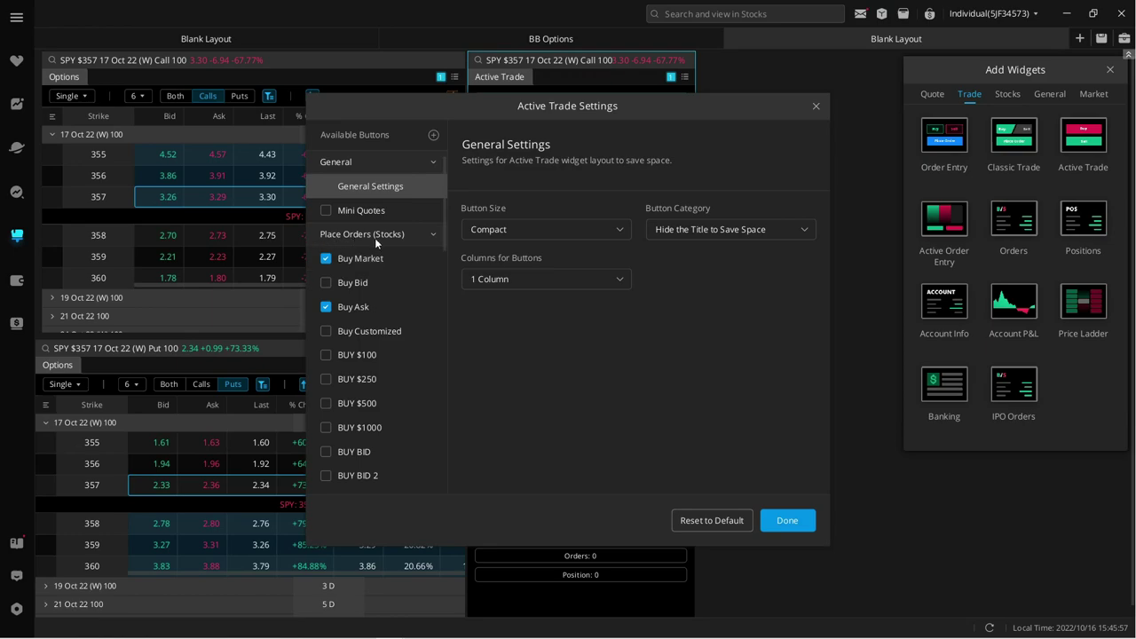
click(326, 258)
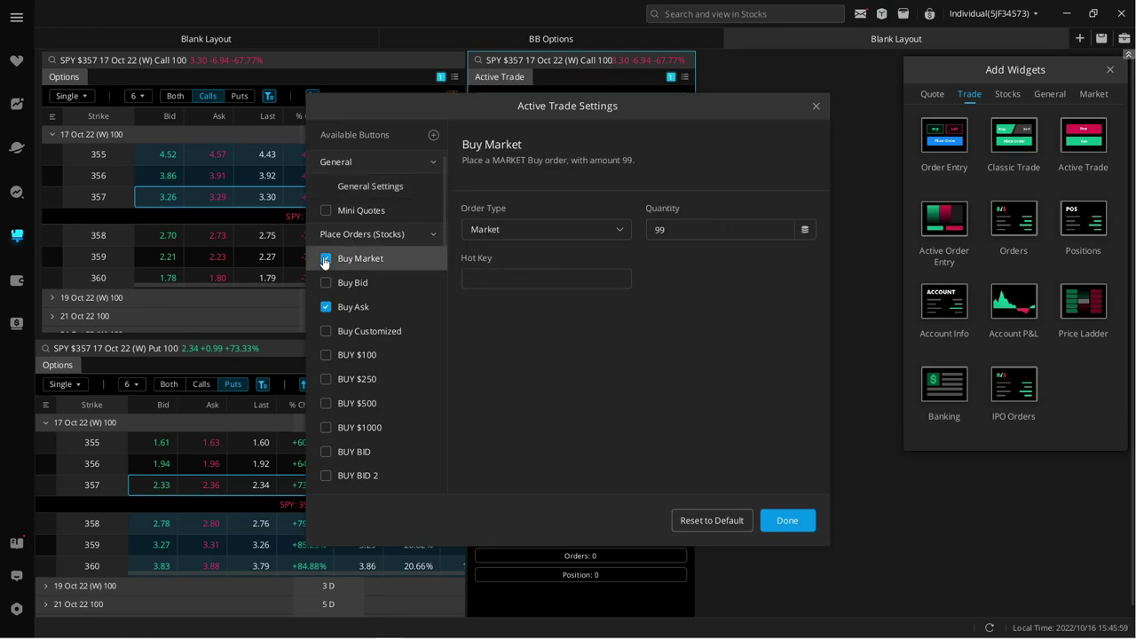
click(327, 308)
scroll(379, 316, down, 5)
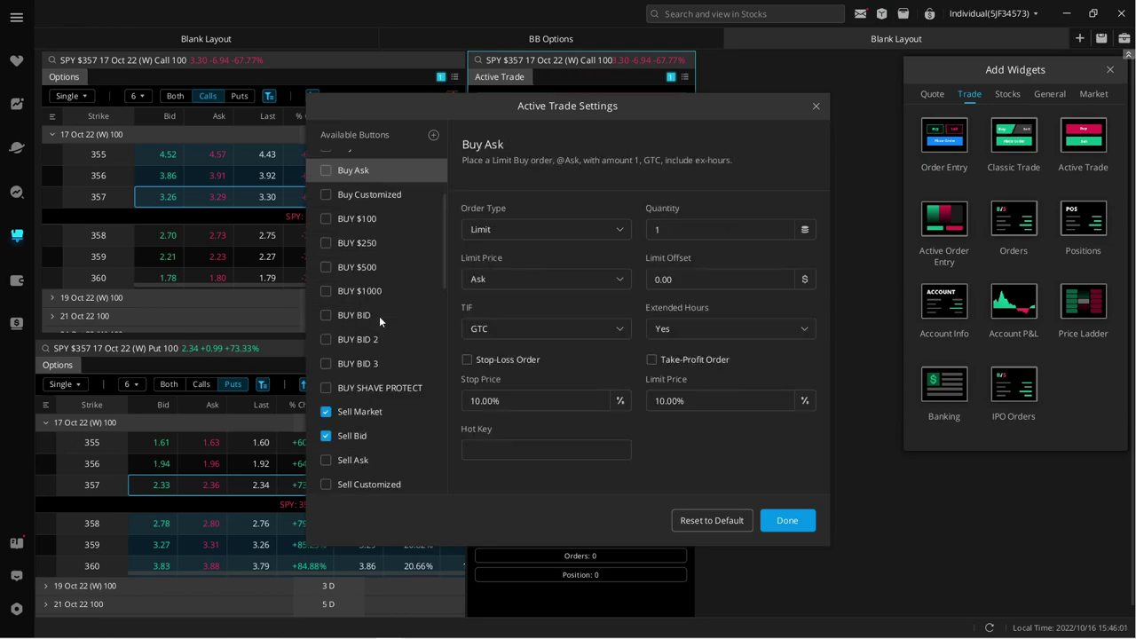
click(325, 348)
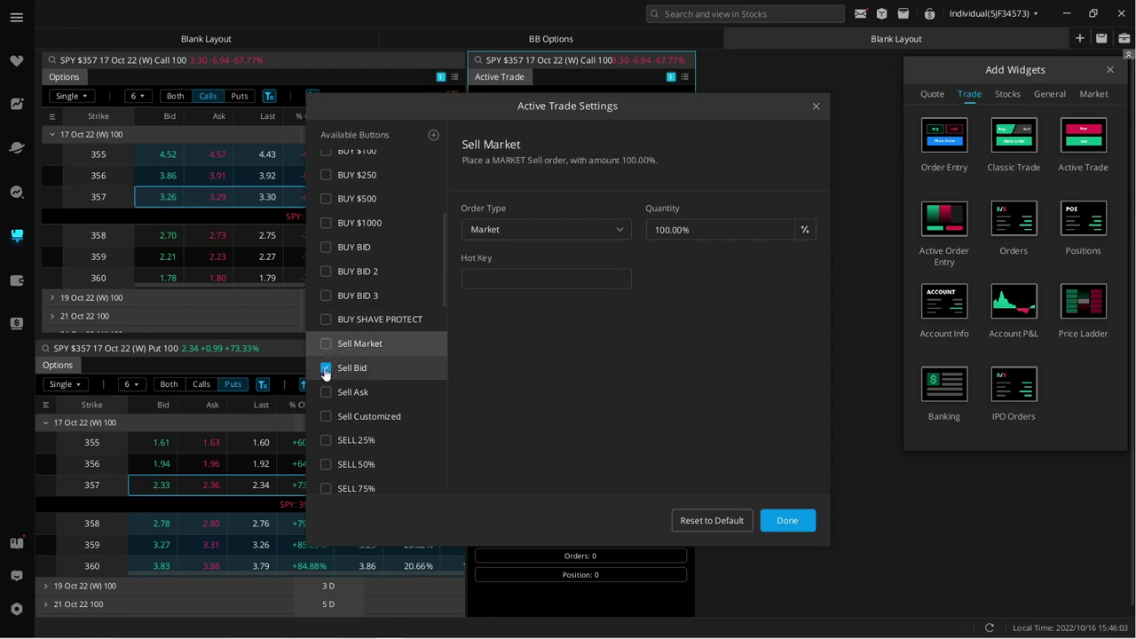
click(325, 367)
- Enable the options buttons Buy Ask, with time in force GTC, and Sell Market in the upper Active Trade widget
scroll(380, 345, down, 5)
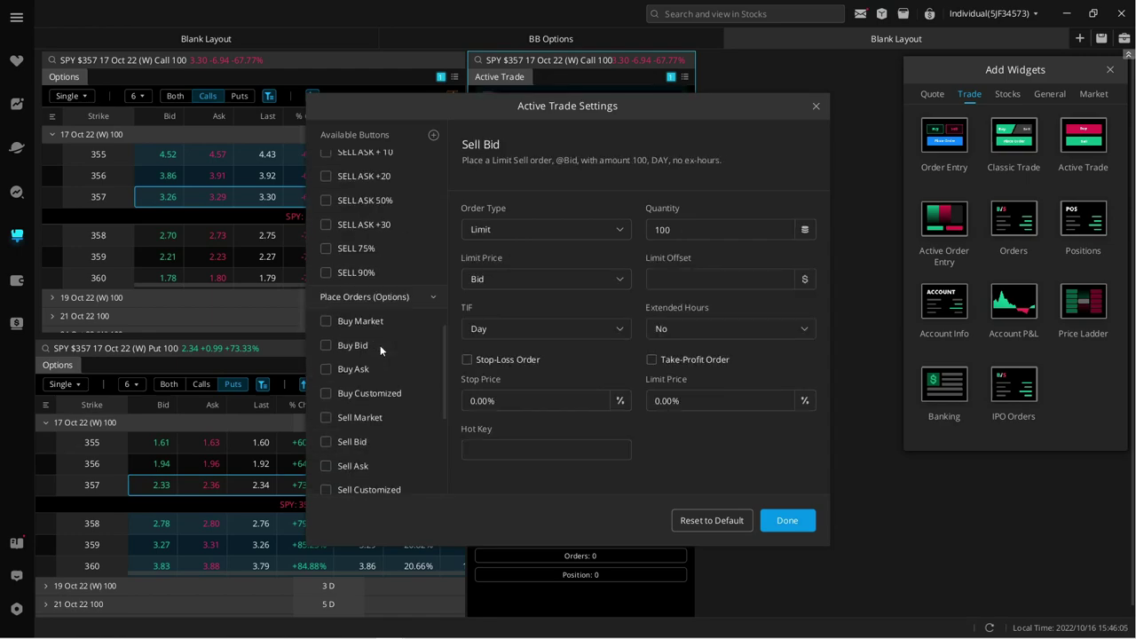
scroll(380, 345, down, 3)
scroll(374, 246, up, 2)
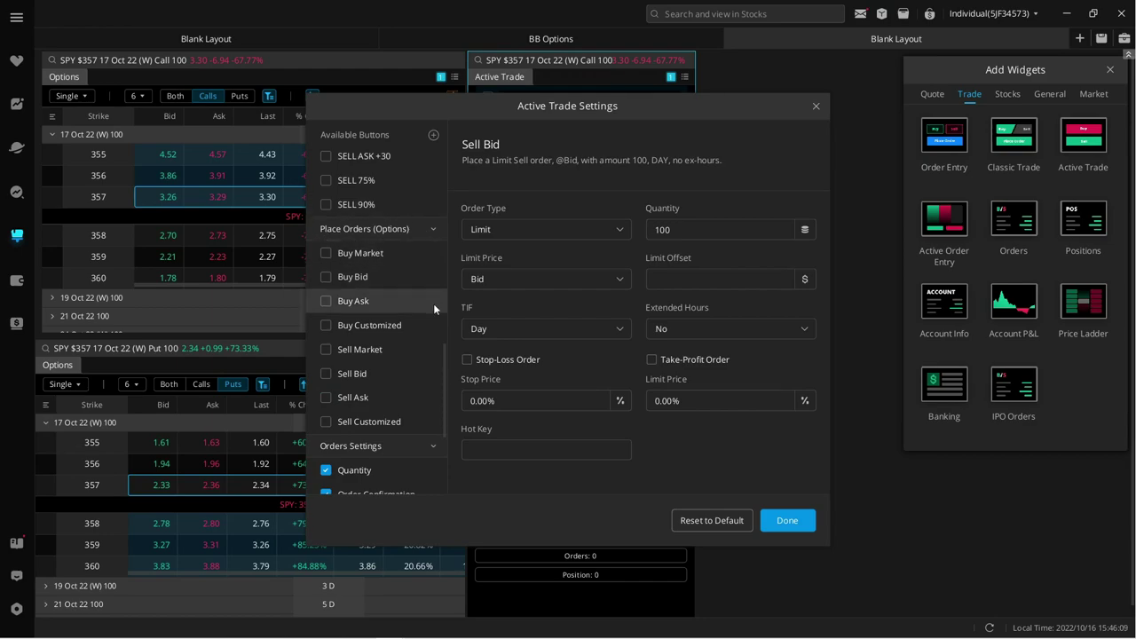
click(326, 302)
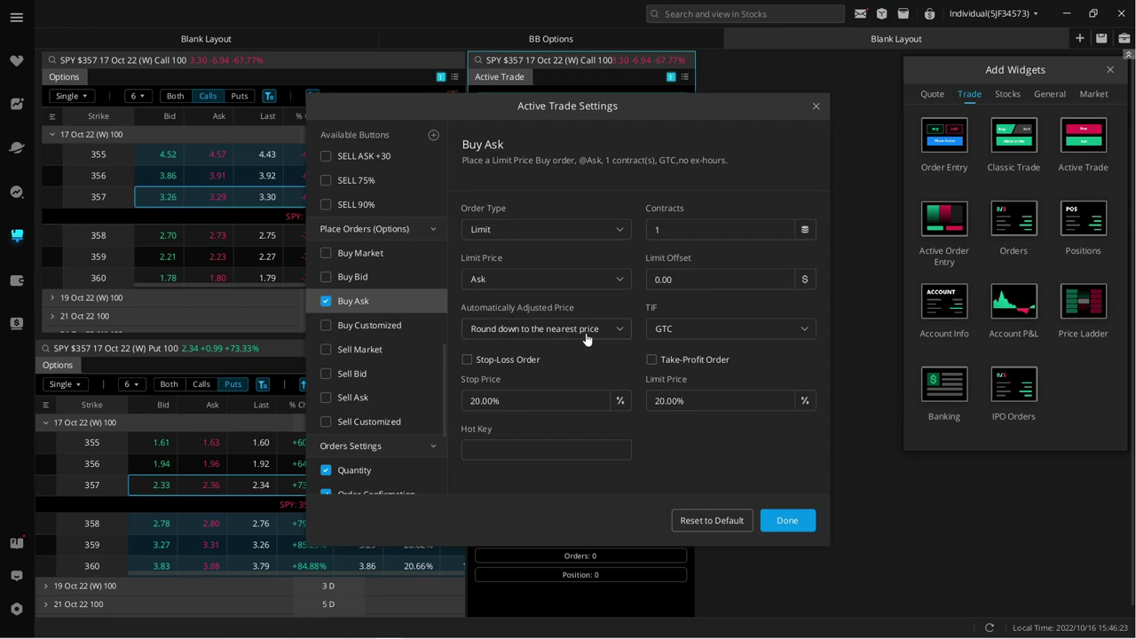
click(713, 333)
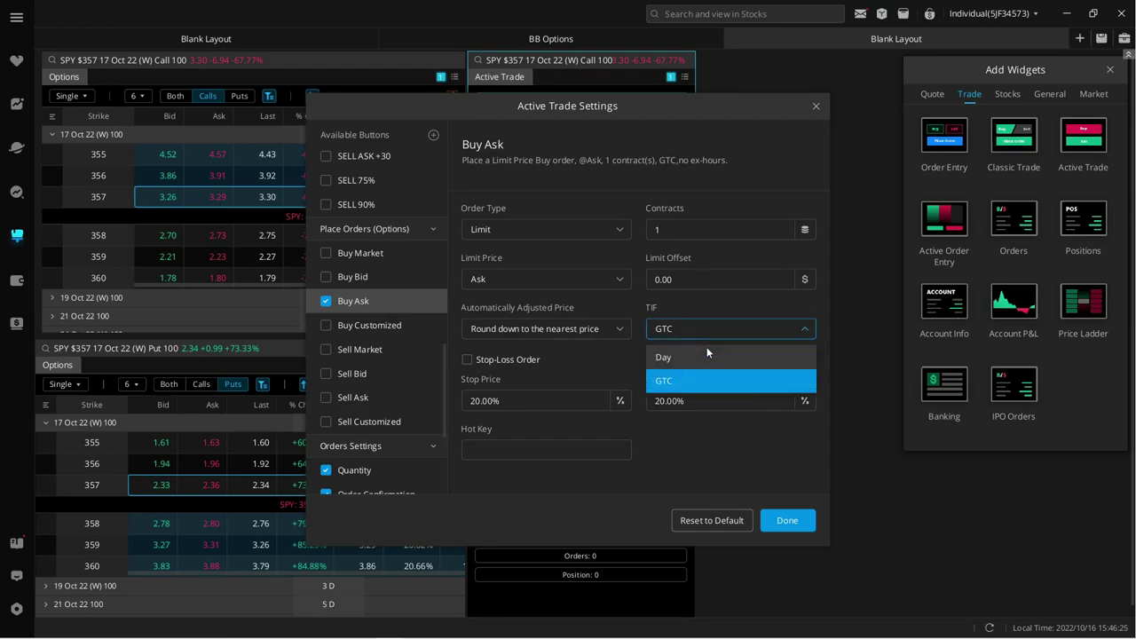
click(694, 385)
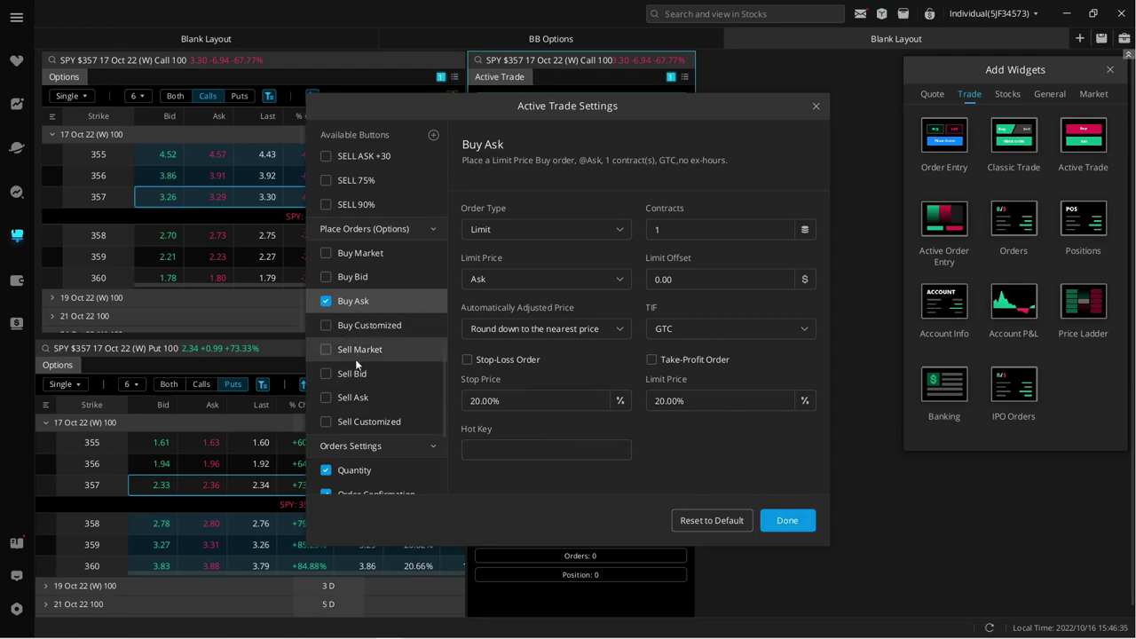
click(326, 349)
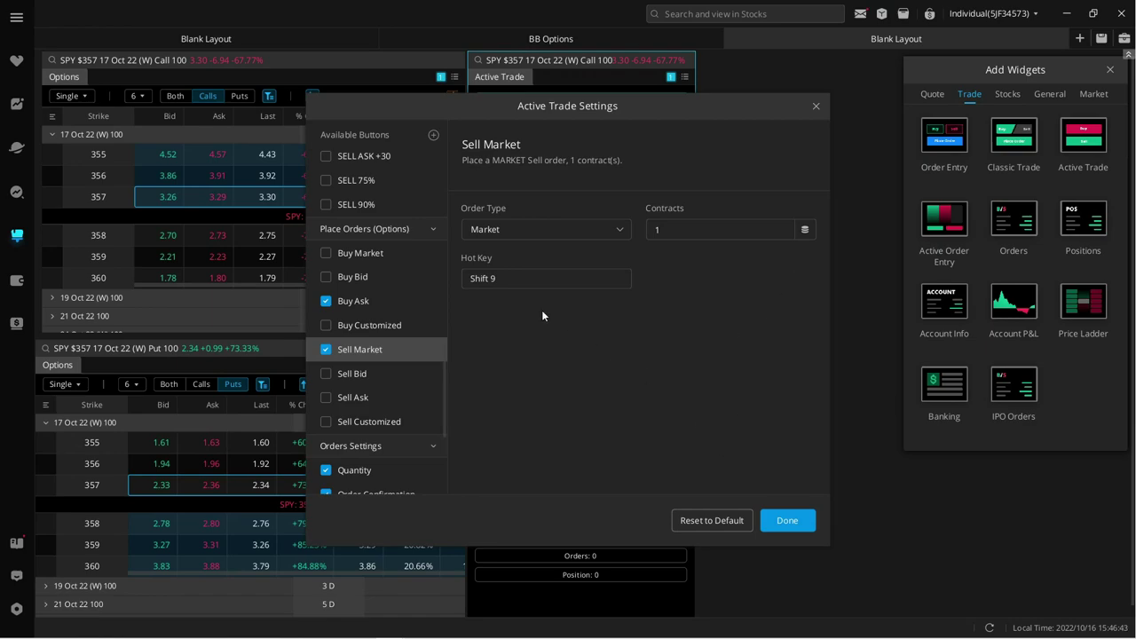
click(787, 522)
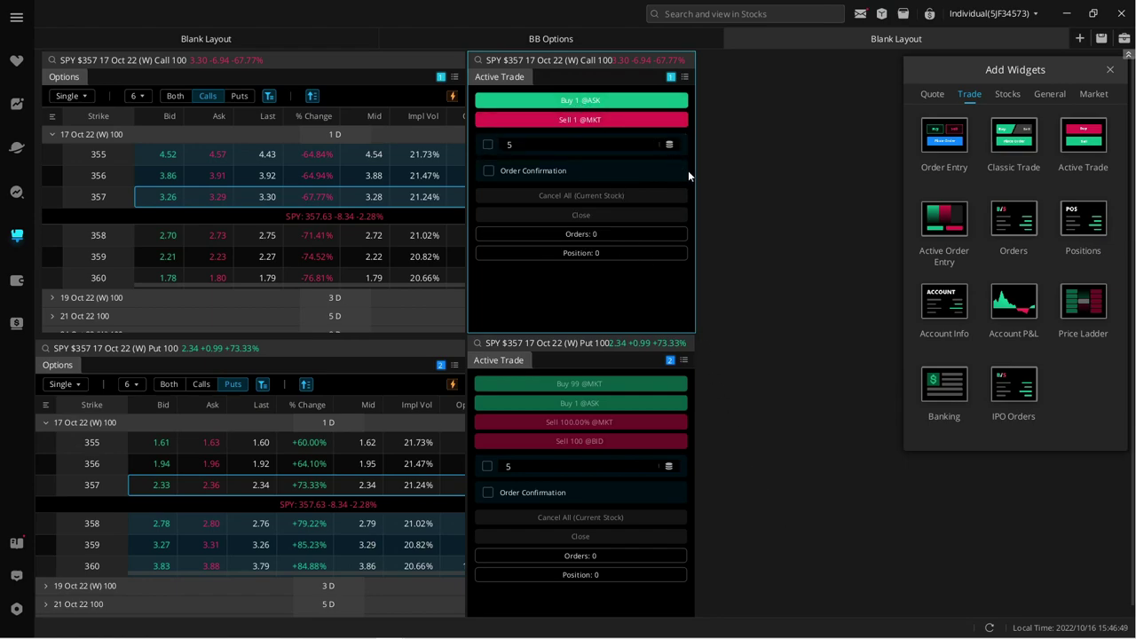
- Set the button size of the upper Active Trade widget to Normal
mouse_move(695, 174)
mouse_down()
mouse_move(609, 176)
mouse_move(680, 181)
mouse_move(687, 158)
mouse_up()
click(683, 77)
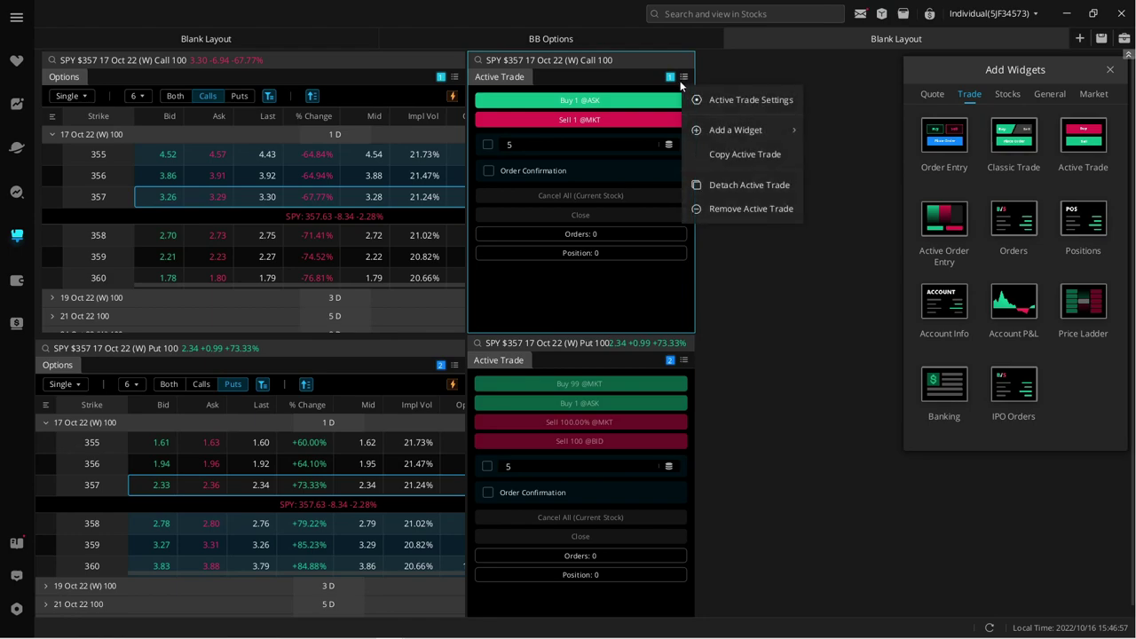
click(710, 101)
click(539, 227)
click(520, 259)
click(786, 521)
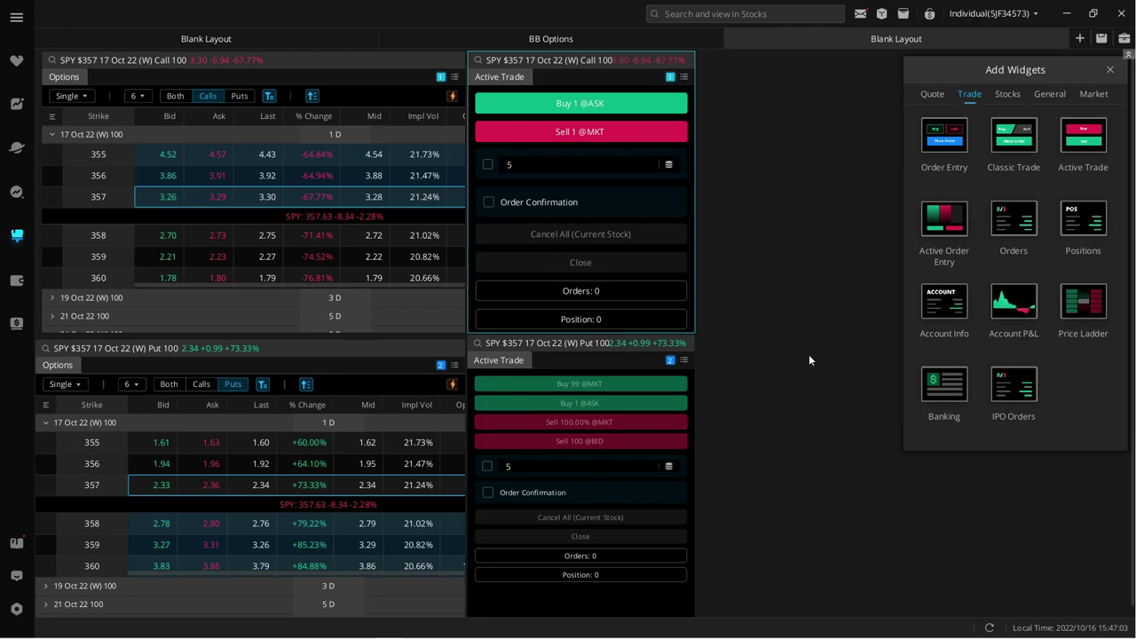
- Set the button size of the lower Active Trade widget to Normal
click(685, 361)
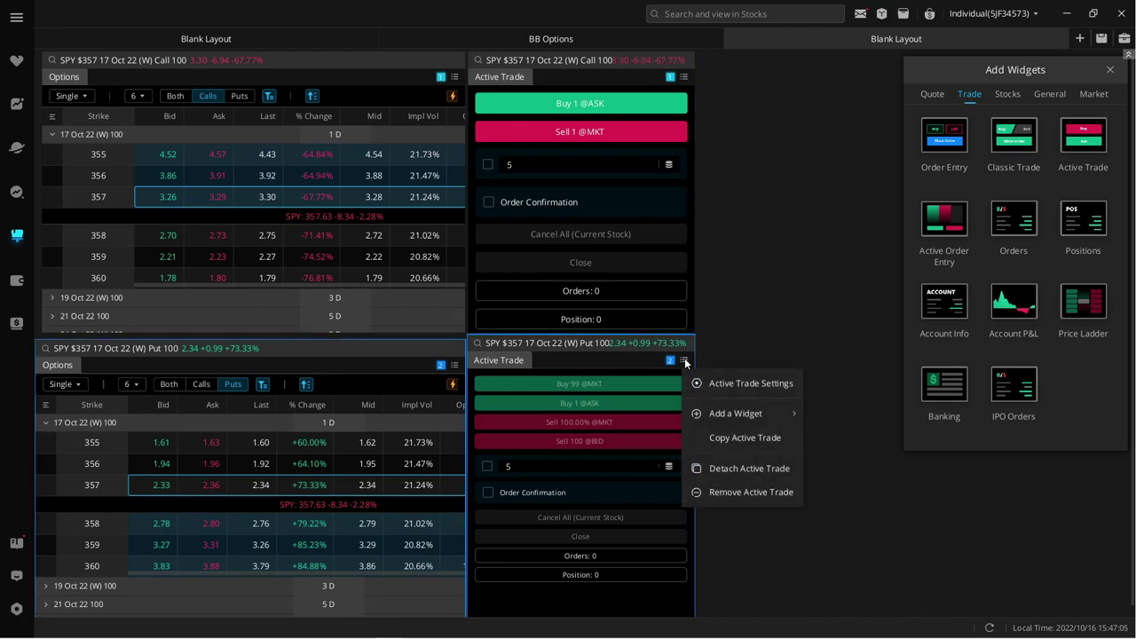
click(735, 384)
click(573, 232)
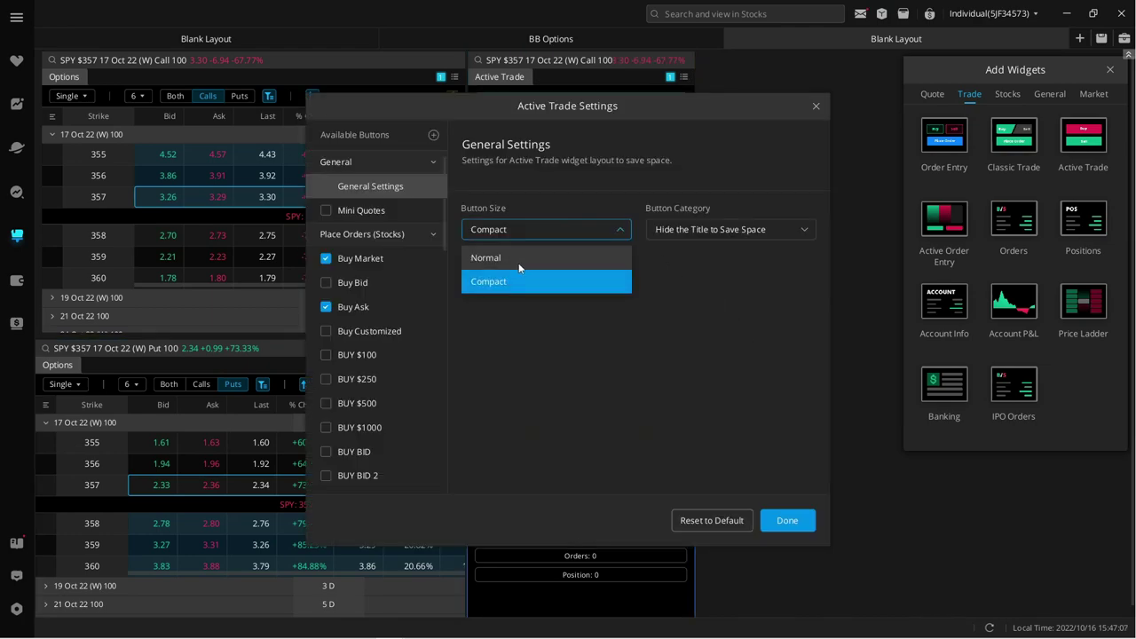
click(519, 263)
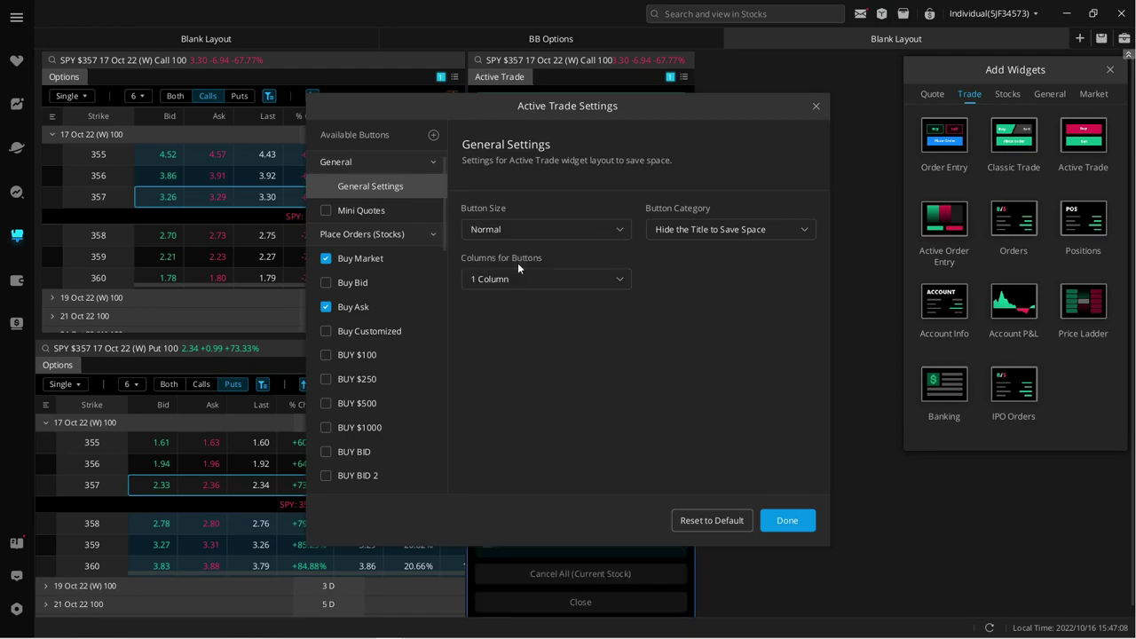
- Turn off the stock order buttons Buy Market, Buy Ask, Sell Market and Sell Bid in the lower Active Trade widget
click(326, 258)
click(326, 307)
scroll(401, 339, down, 3)
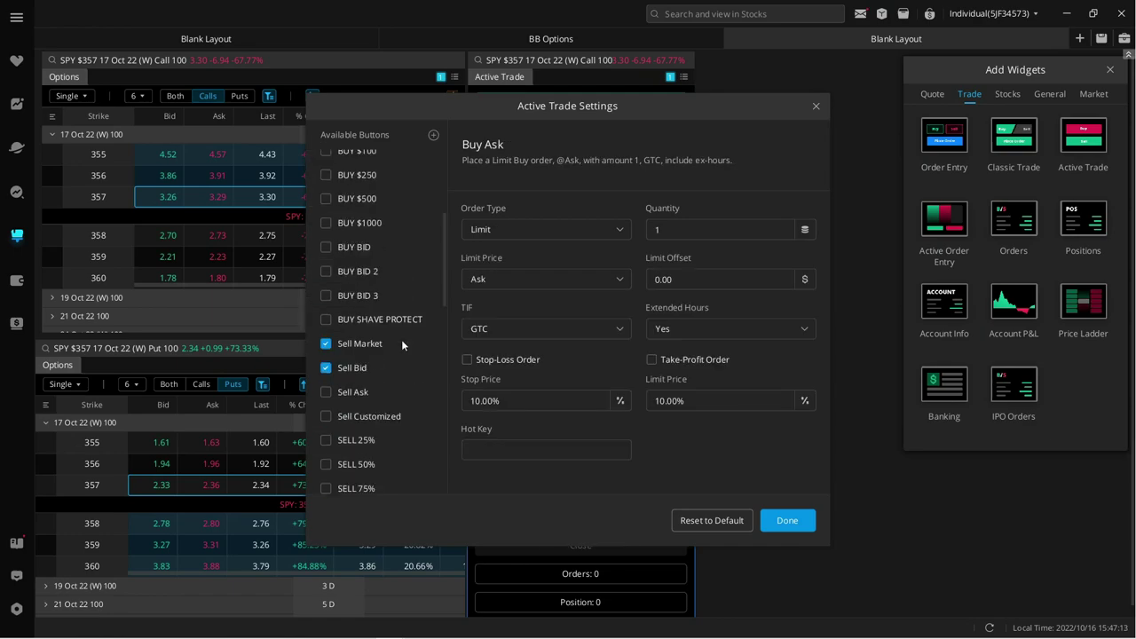
click(325, 344)
click(326, 368)
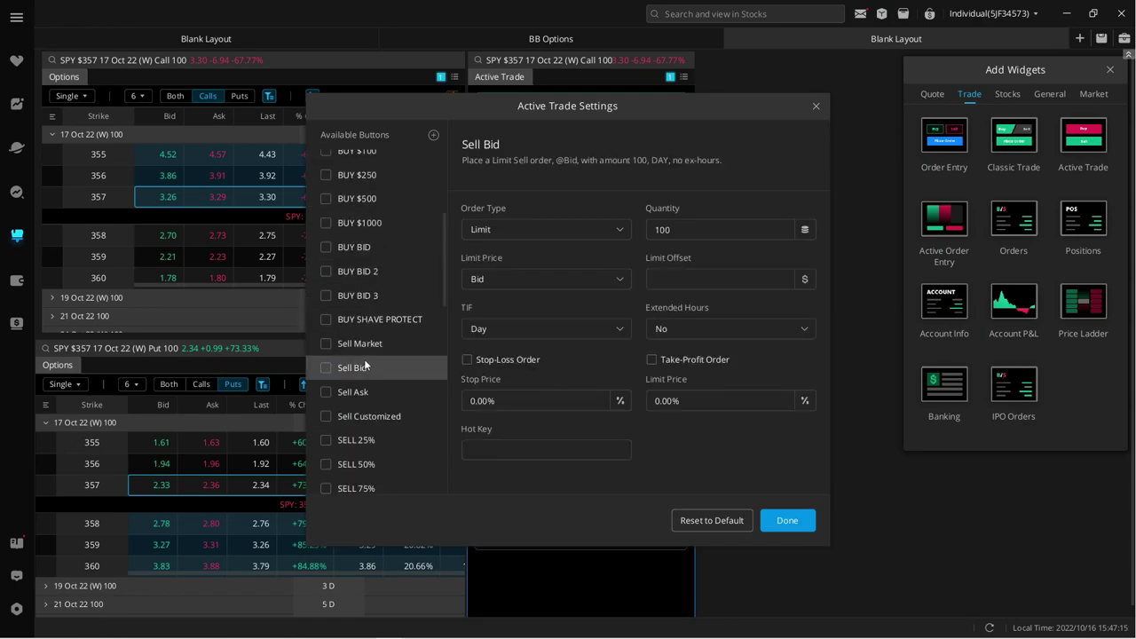
- Enable the options order buttons Buy Ask and Sell Market in the lower Active Trade widget
scroll(364, 360, down, 6)
scroll(365, 363, down, 6)
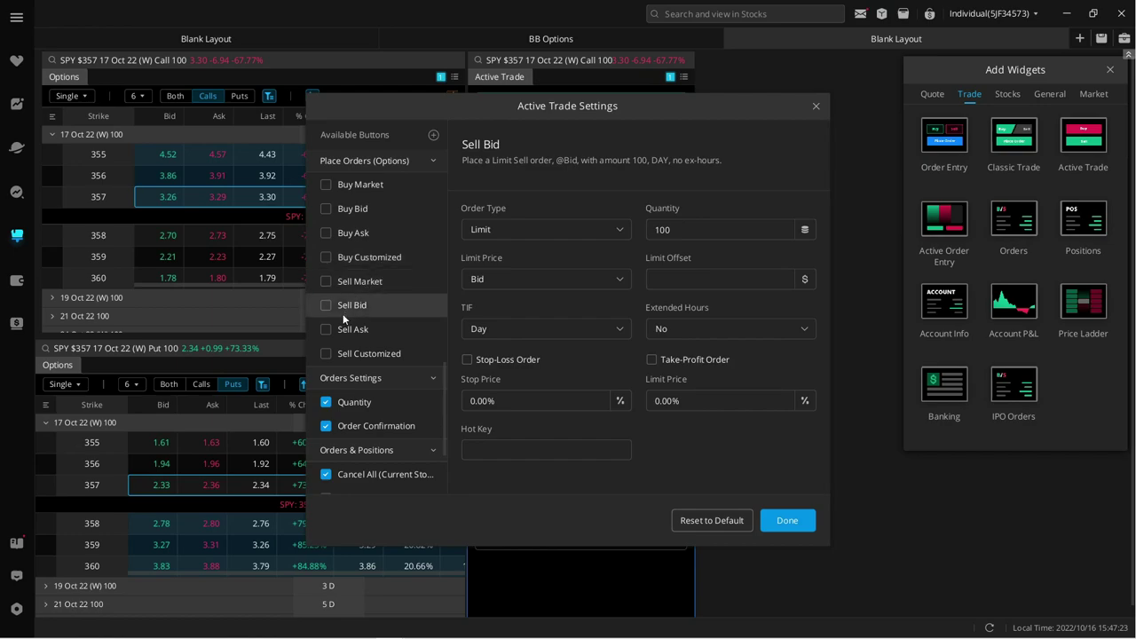
click(326, 233)
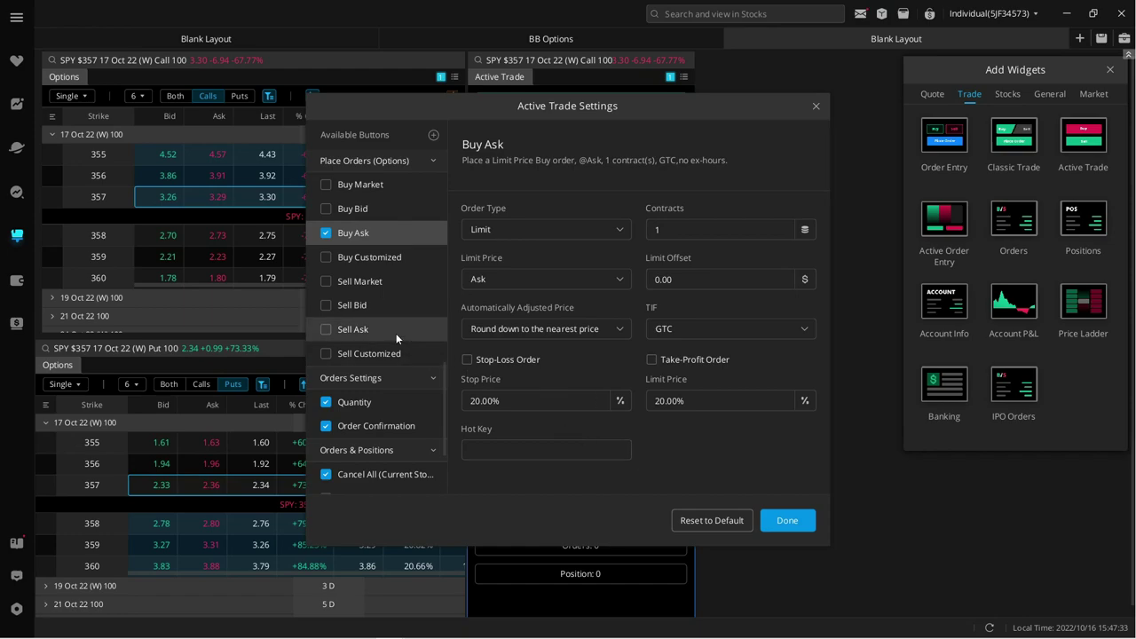
click(326, 282)
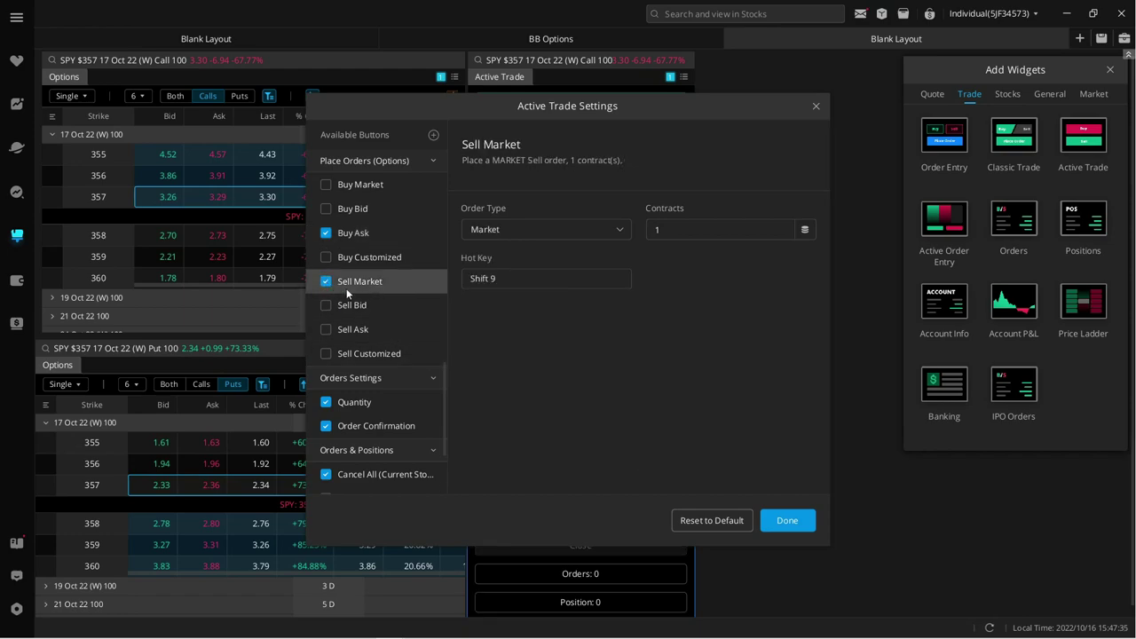
- Enable Cancel All (All Stocks) and set Show Order Confirmation to No in the lower Active Trade widget's settings
scroll(397, 326, down, 2)
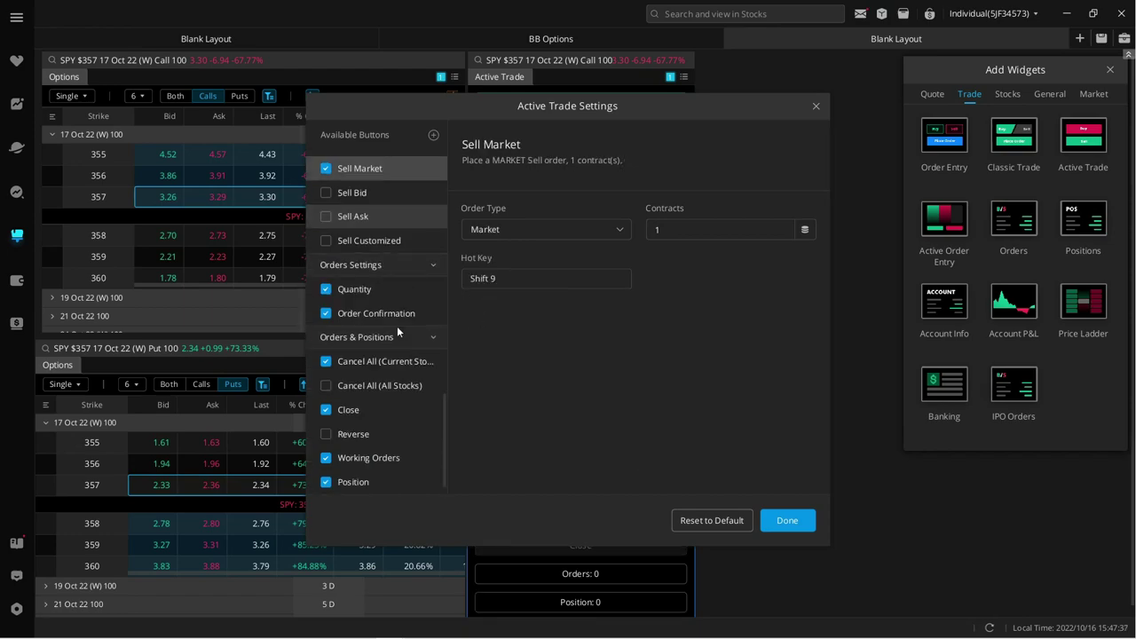
click(325, 387)
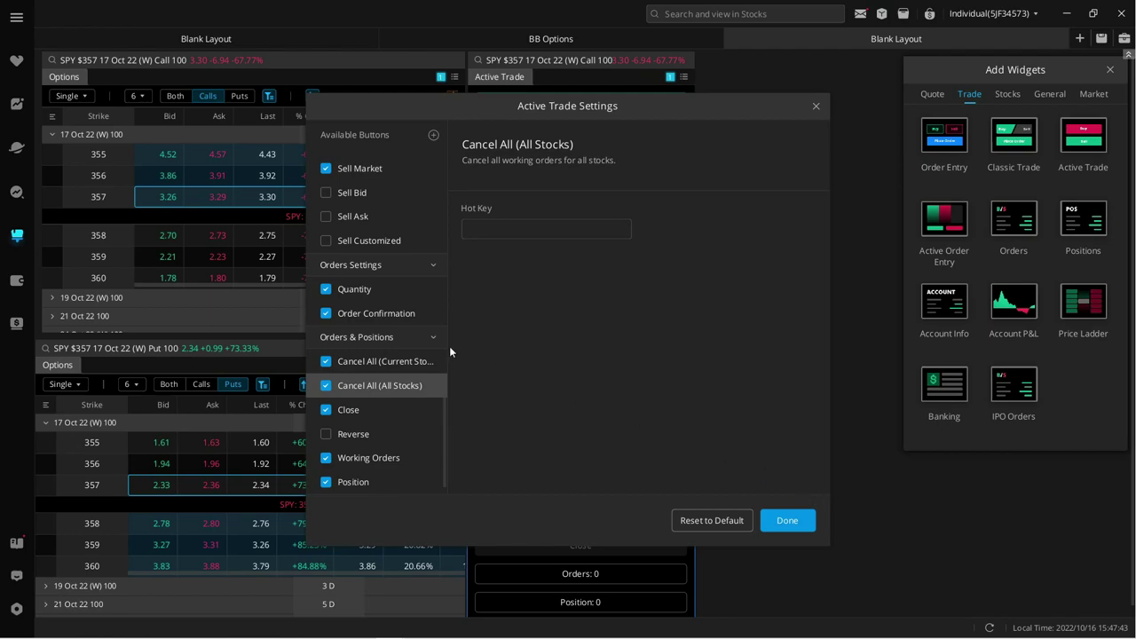
click(374, 312)
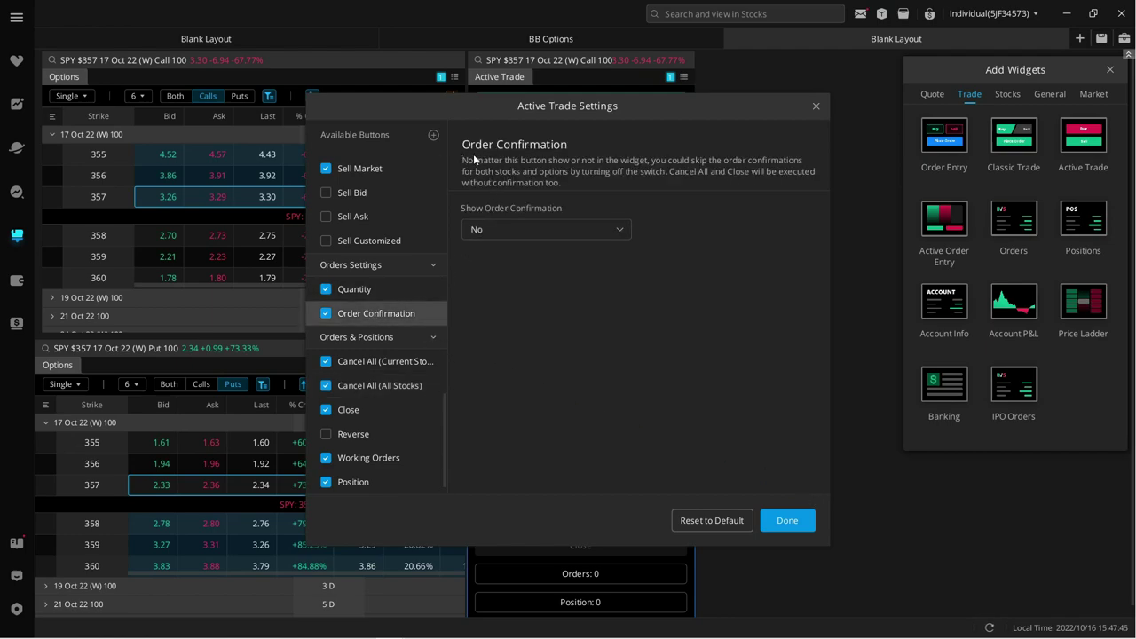
click(536, 231)
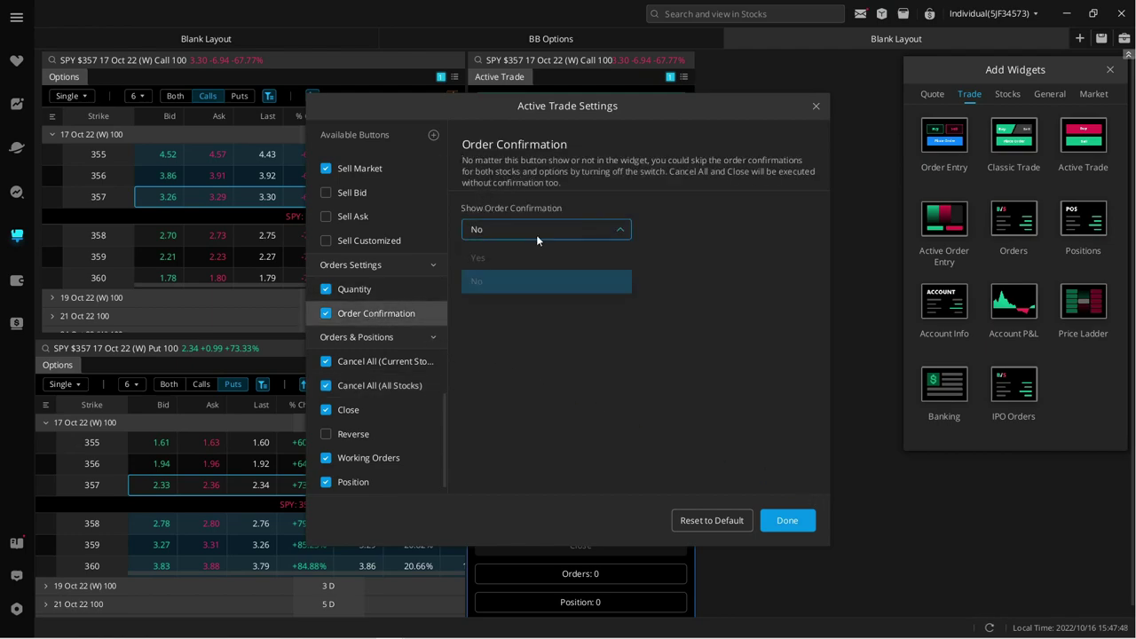
click(495, 282)
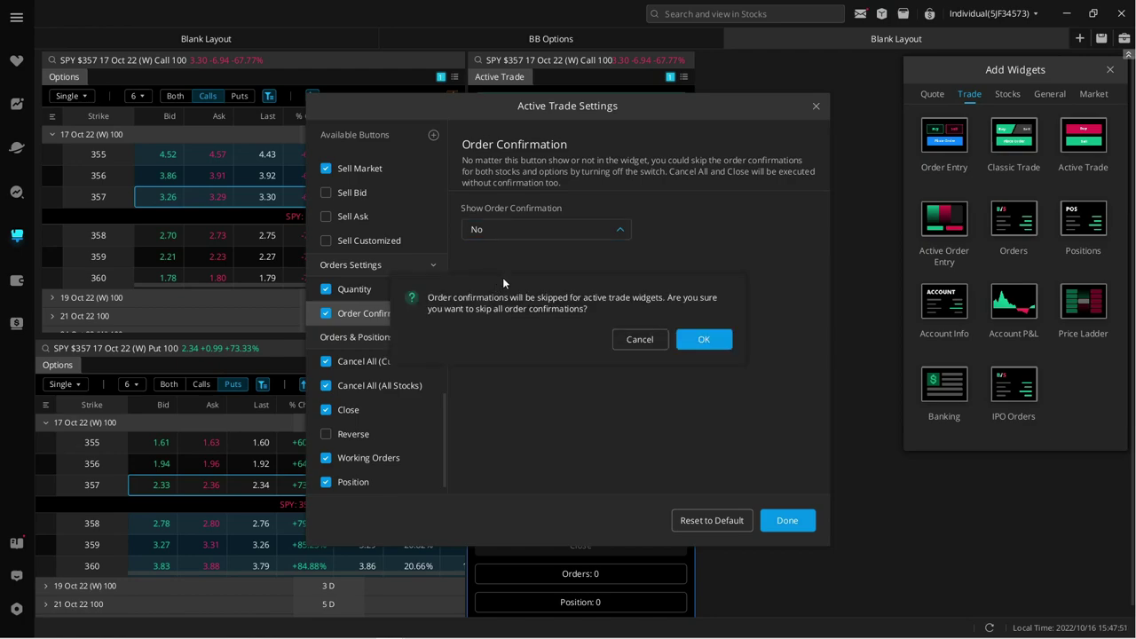
click(704, 340)
click(793, 522)
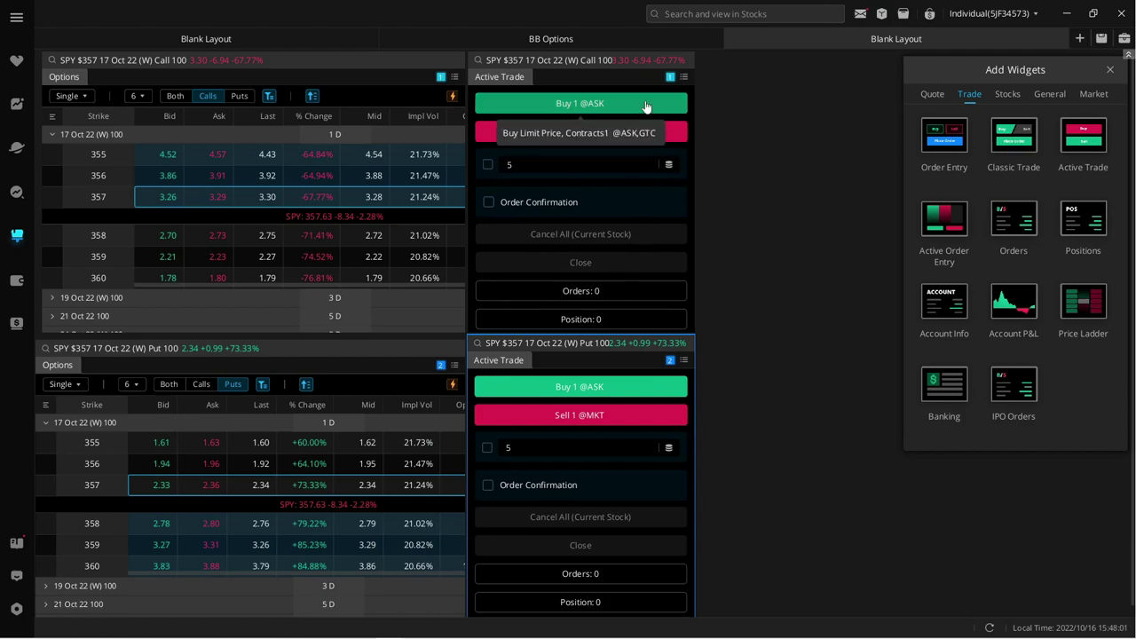
- Set the upper Active Trade widget's button size to Compact and enable its order quantity of 5
click(684, 77)
click(715, 97)
click(545, 233)
click(520, 283)
click(797, 522)
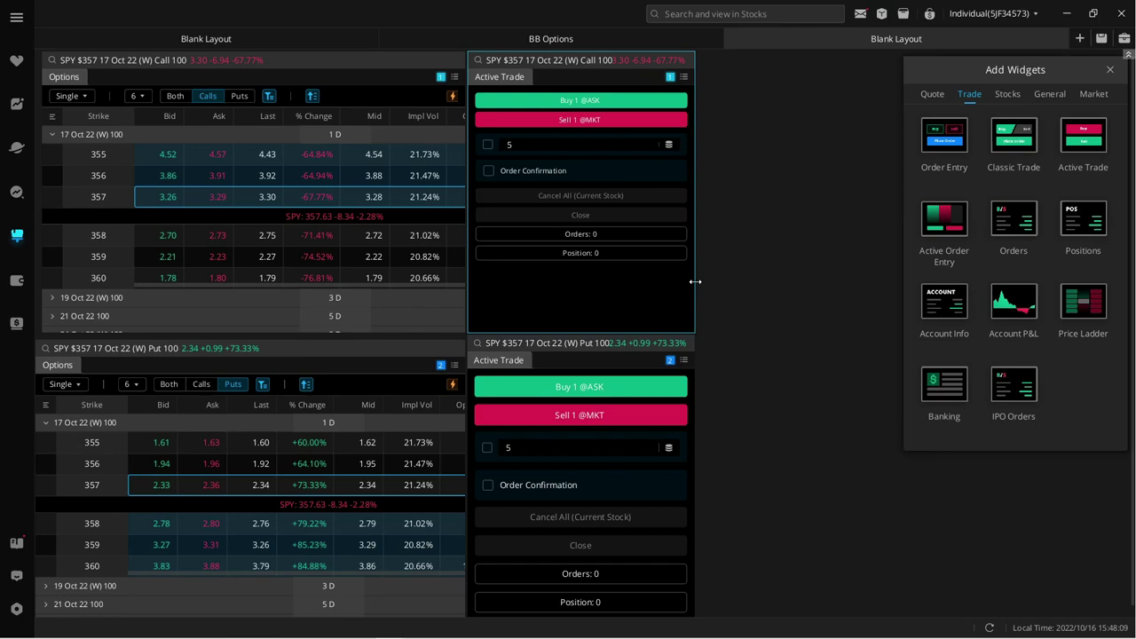
click(487, 144)
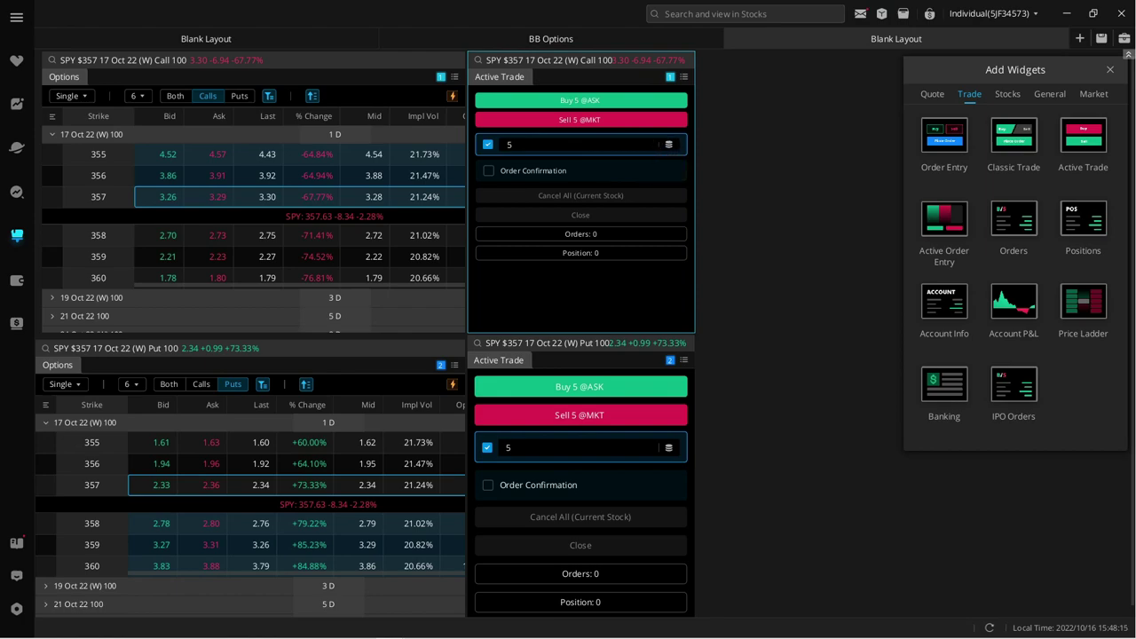
- Set the order quantity in the upper Active Trade widget to 2
click(650, 144)
click(641, 145)
click(653, 140)
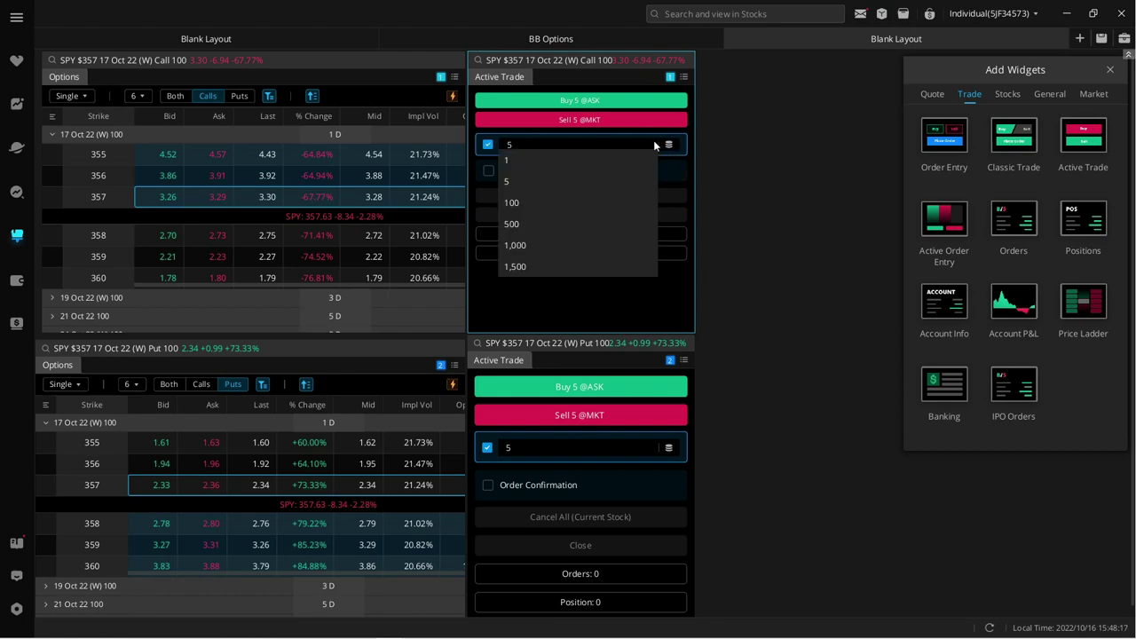
click(653, 140)
click(653, 141)
double_click(524, 144)
text(1)
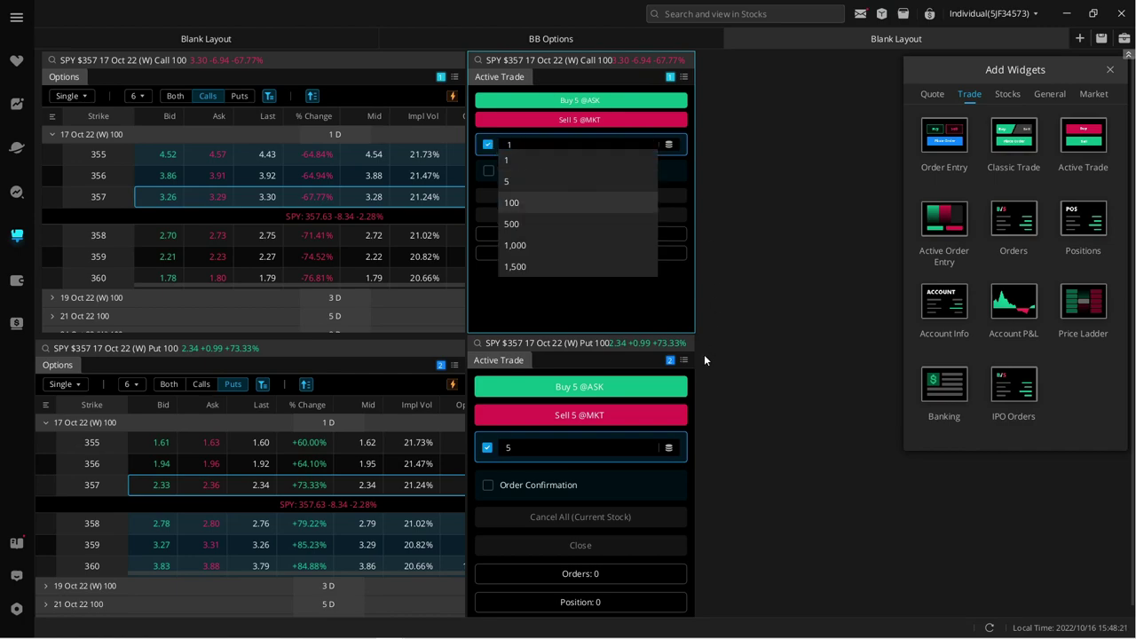
click(668, 325)
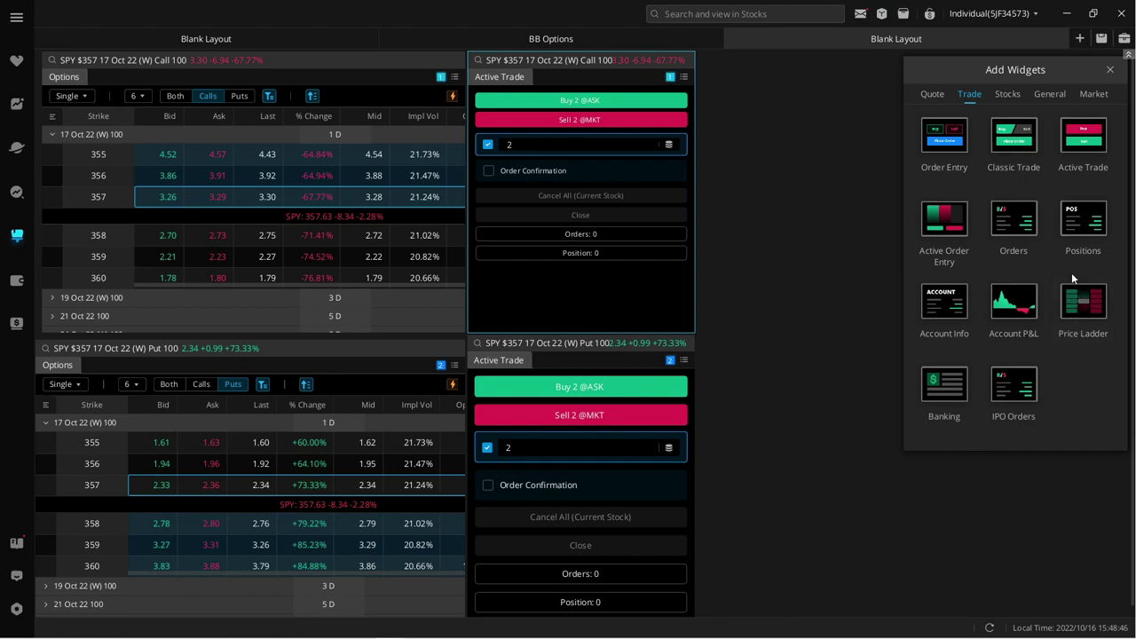
- Add a Positions widget and a SPY Chart widget, placing the chart below Positions and widening it to the same width
click(1089, 226)
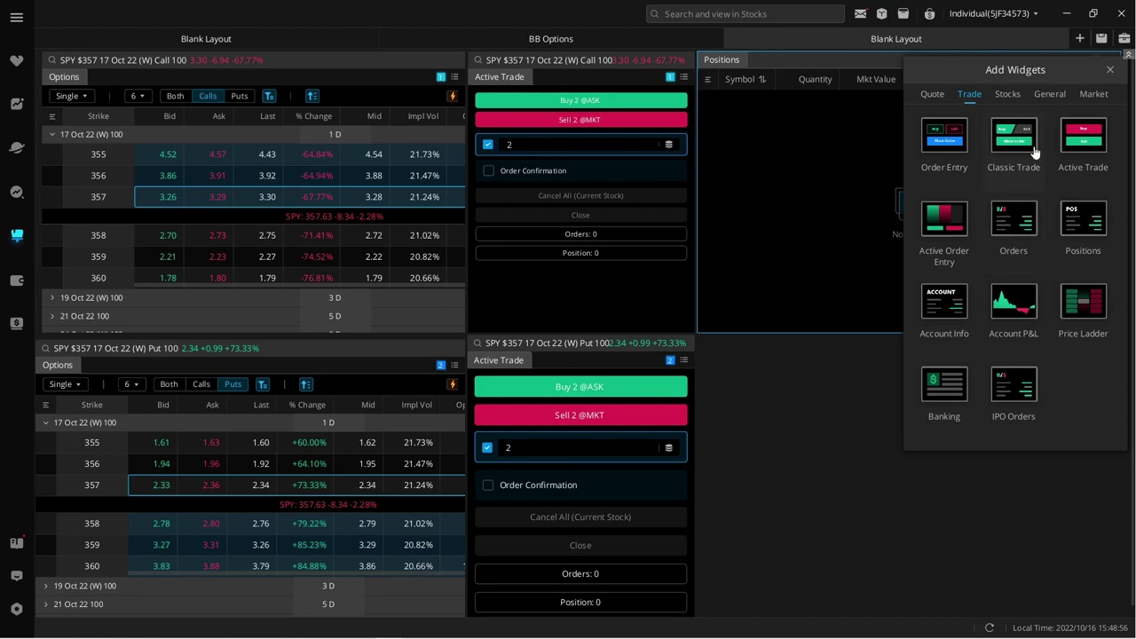
click(933, 95)
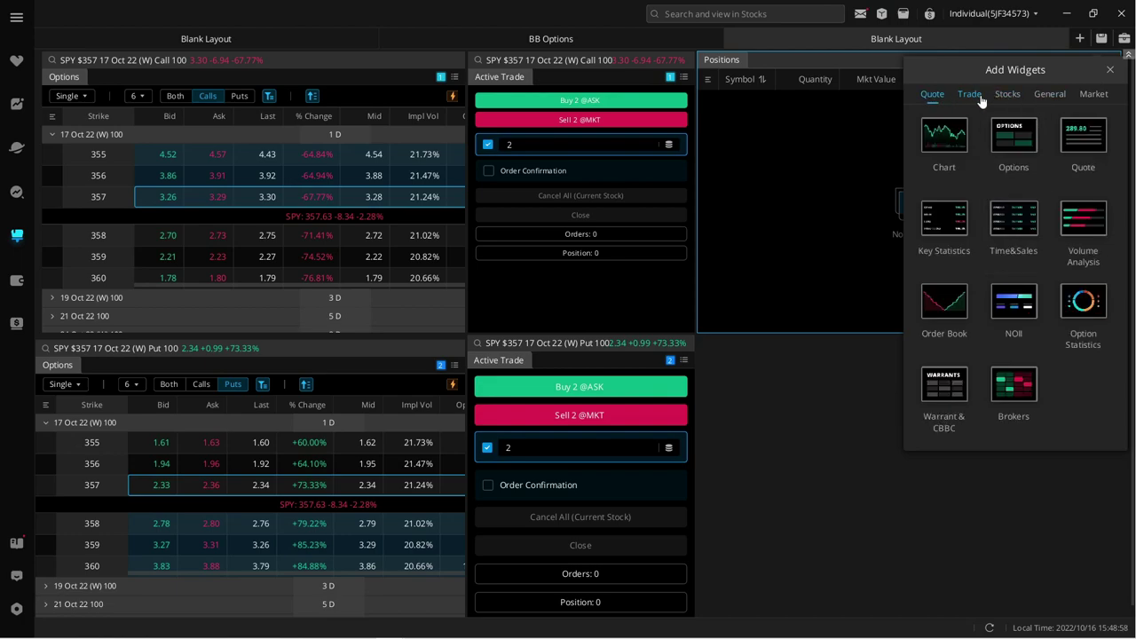
click(946, 137)
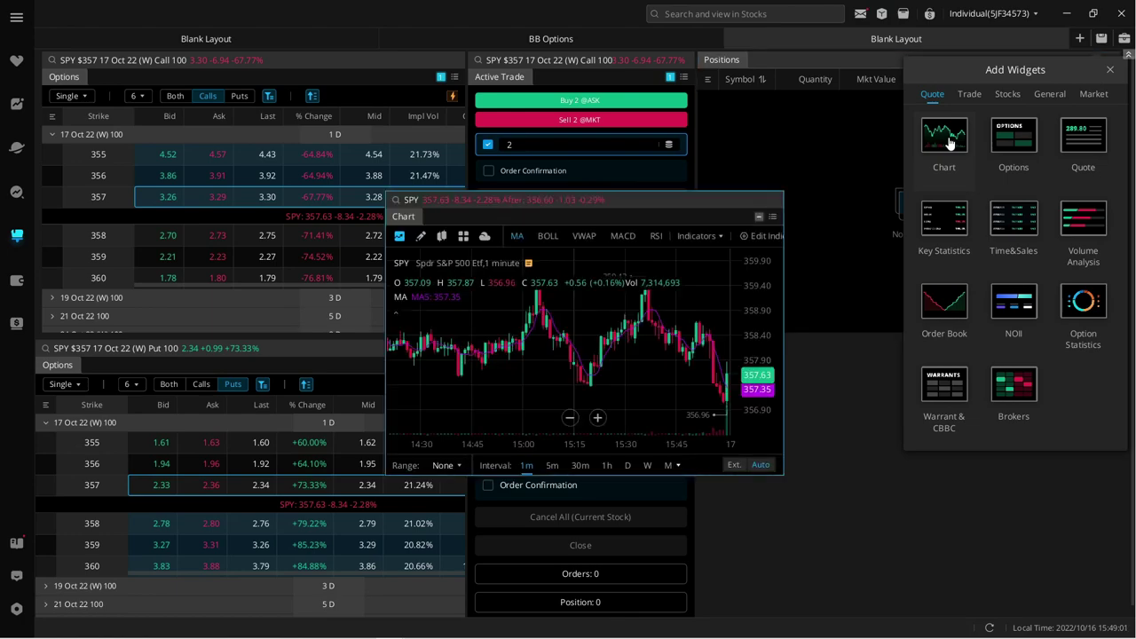
click(1110, 70)
drag(638, 200, 951, 340)
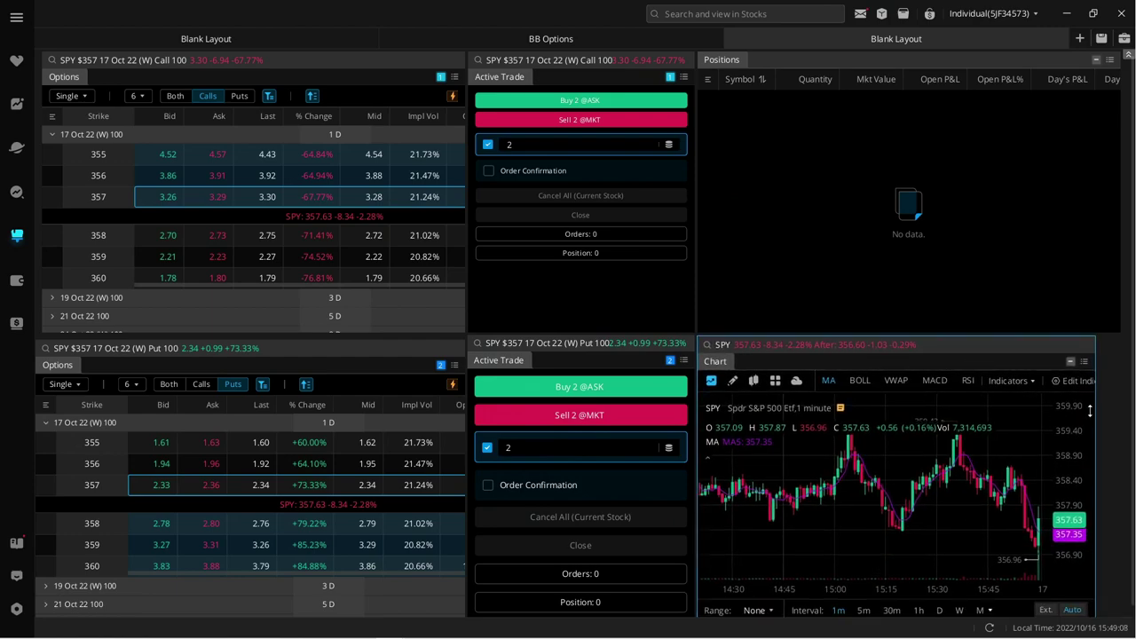
drag(1095, 414, 1110, 414)
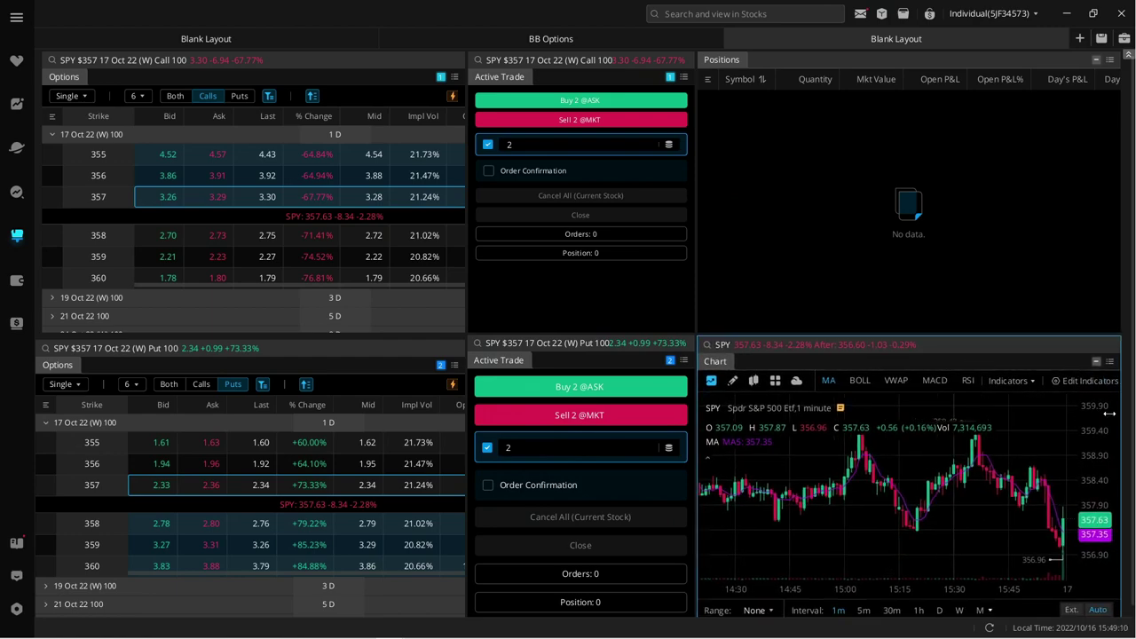
- Link the Positions widget to group 1 inside the layout
click(989, 232)
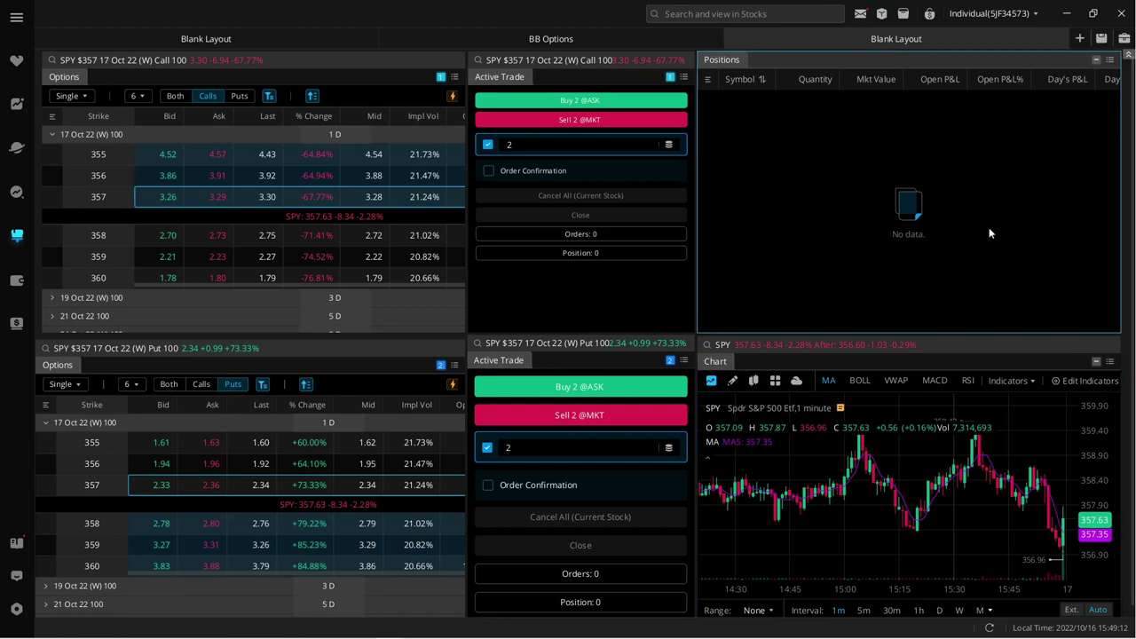
click(1096, 61)
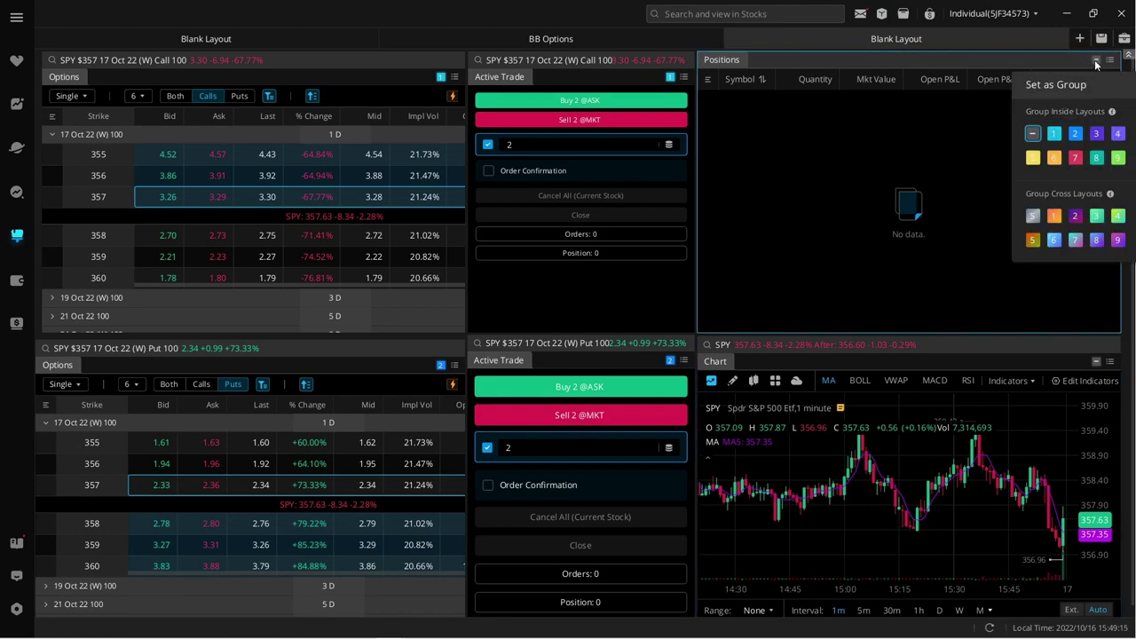
click(1054, 134)
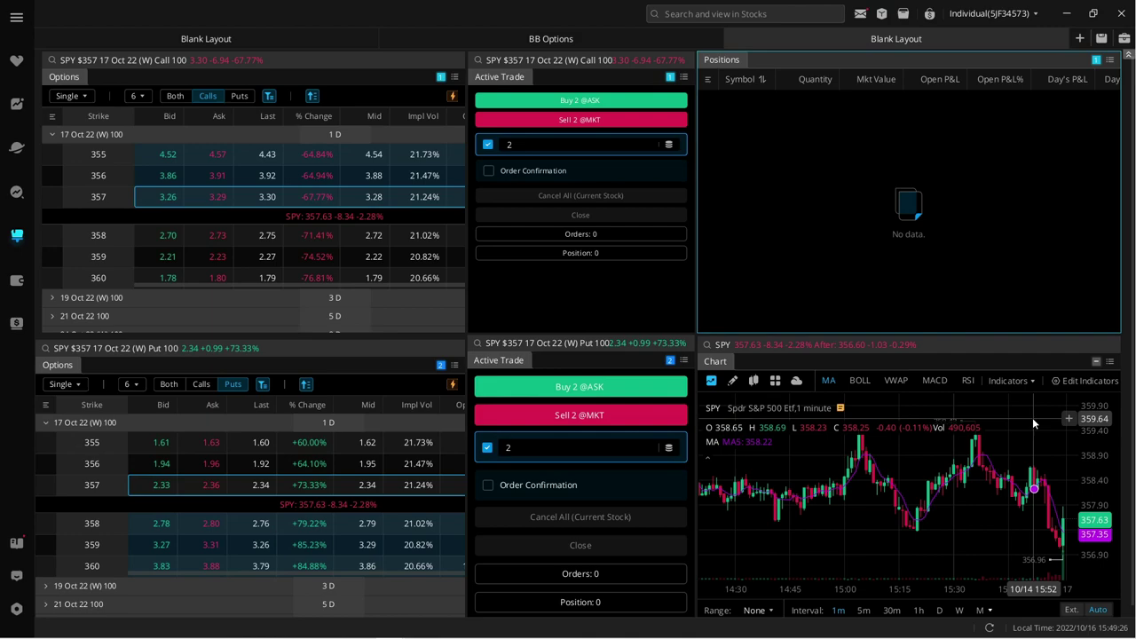
- Hide the MA and OHLC values on the SPY chart and set its interval to 5m
mouse_move(726, 446)
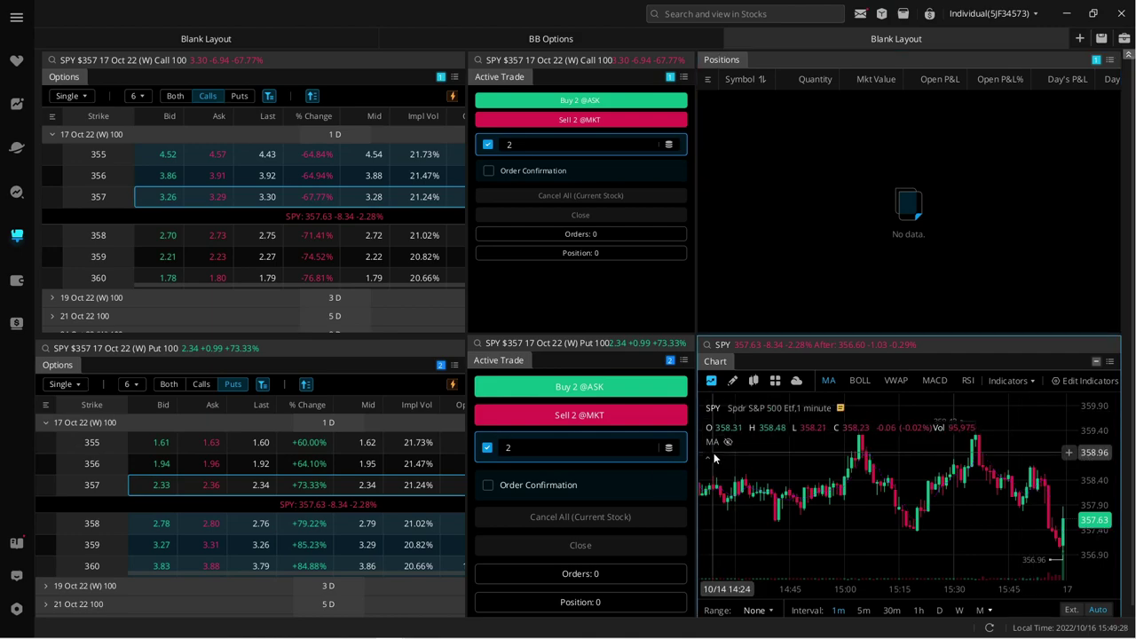
click(727, 443)
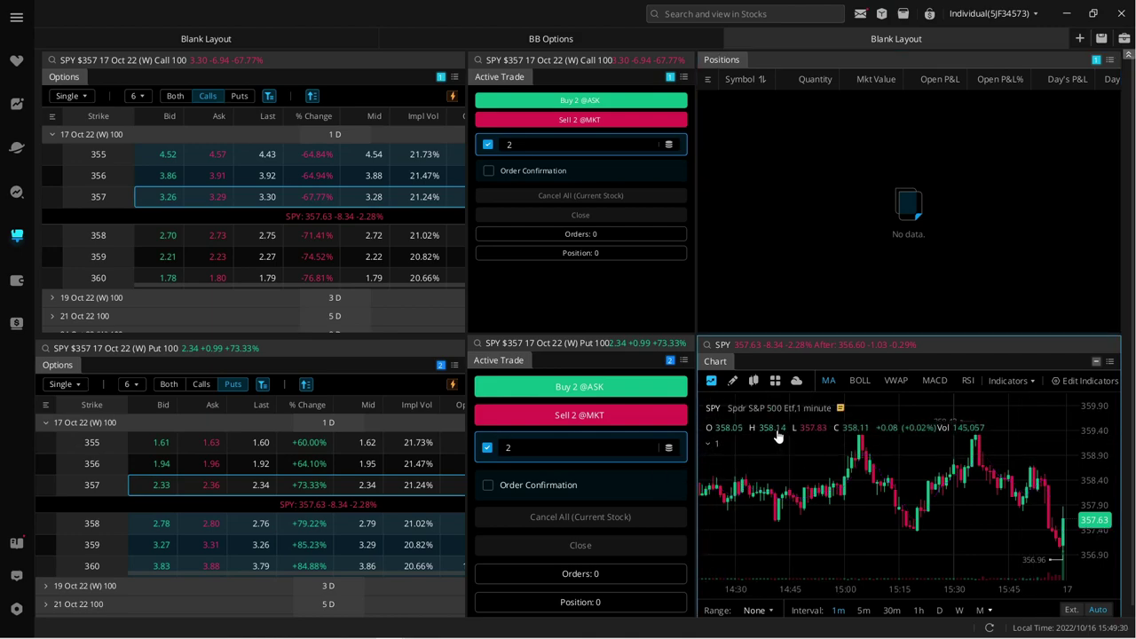
click(737, 427)
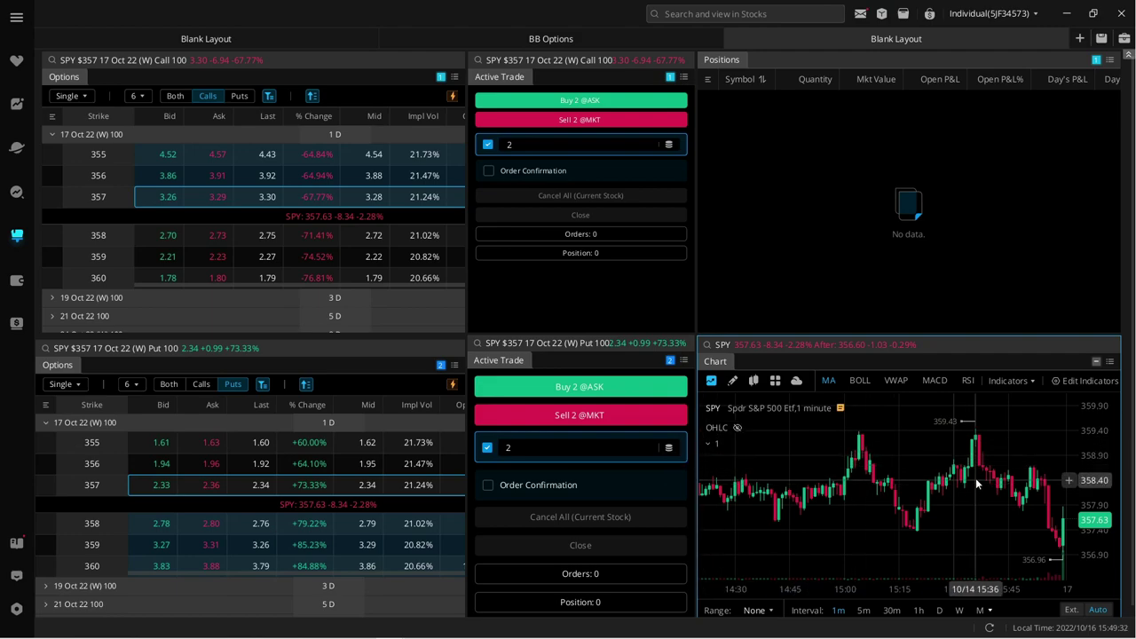
click(860, 611)
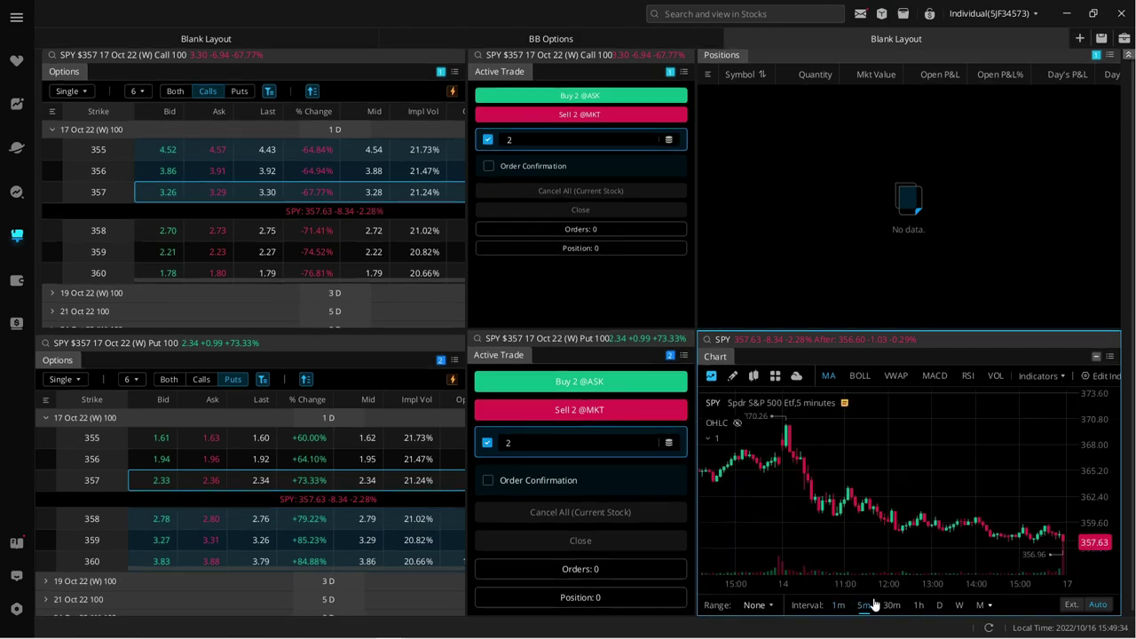
- Turn off Show Grid Lines Backgrounds in Chart in the SPY chart's settings
right_click(943, 469)
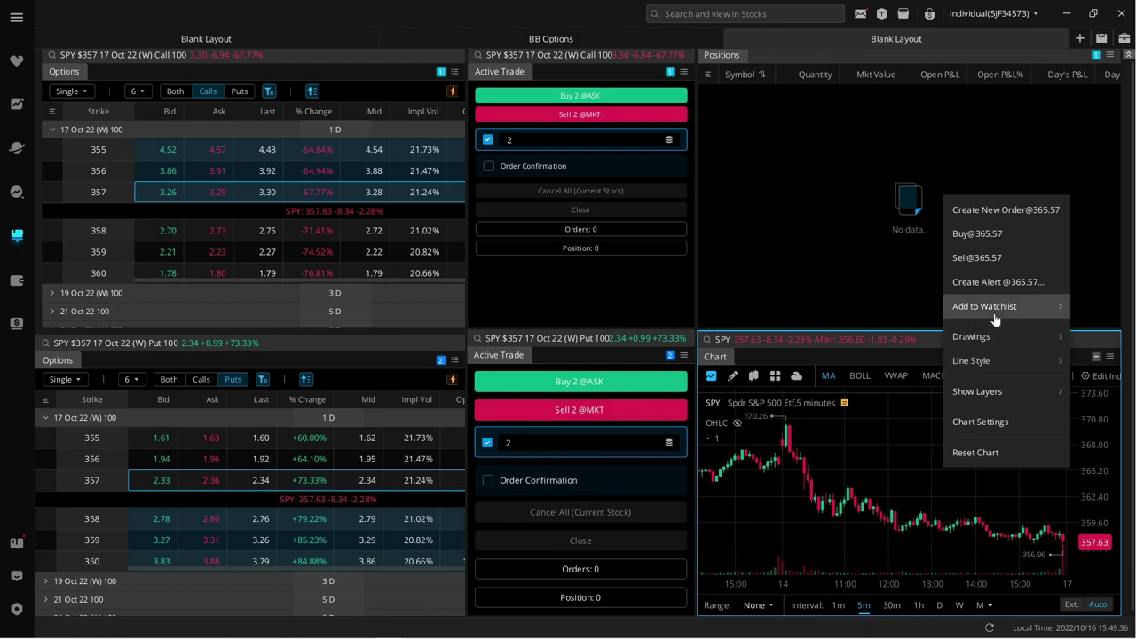
click(986, 428)
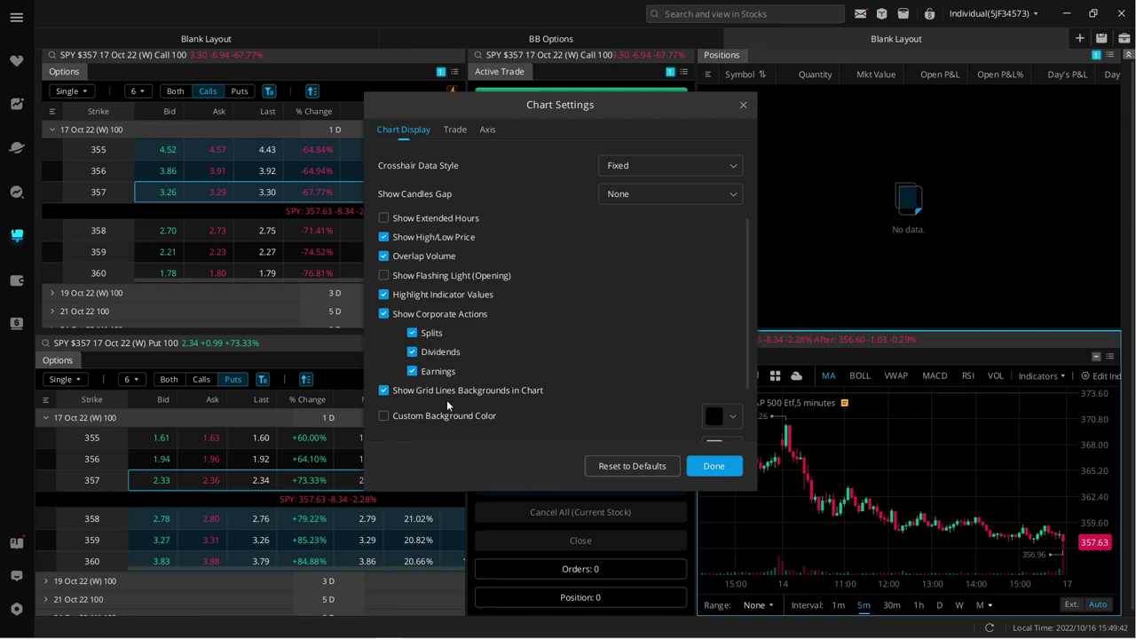
click(384, 397)
click(742, 476)
- Rescale the SPY chart around the latest candles and set its interval to 30m
drag(1078, 523, 1087, 453)
drag(985, 482, 941, 460)
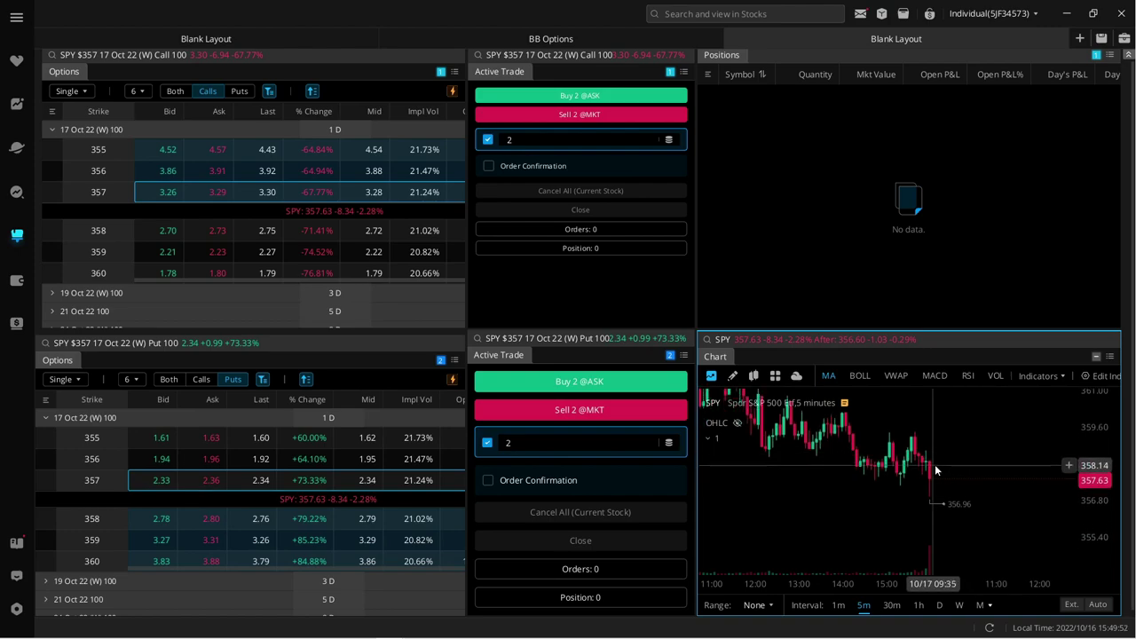
scroll(981, 466, up, 2)
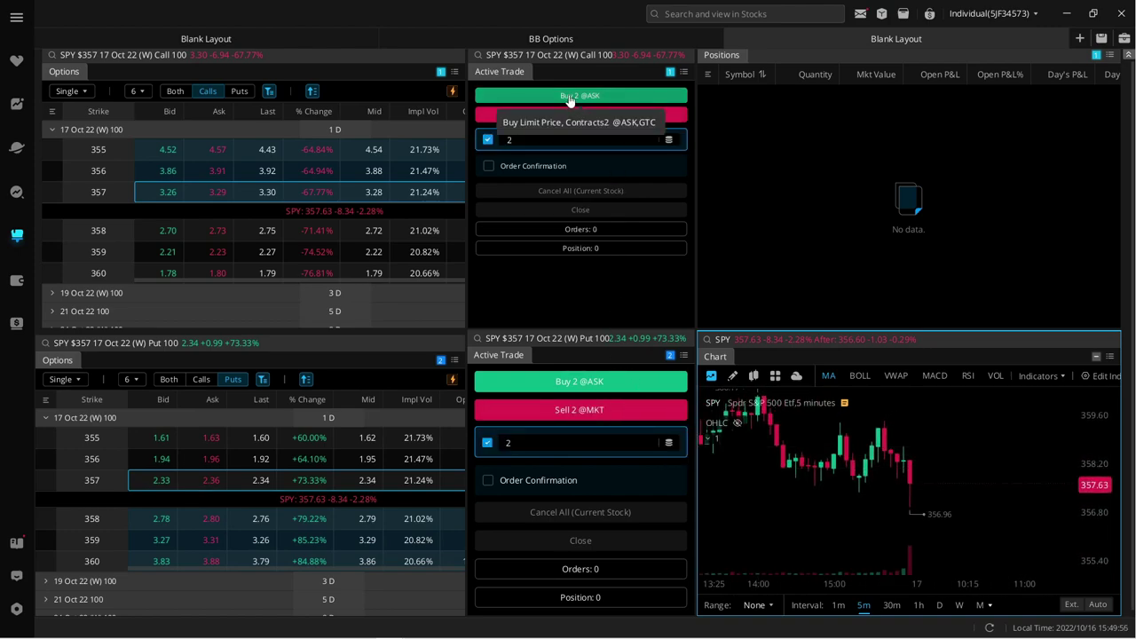
click(892, 605)
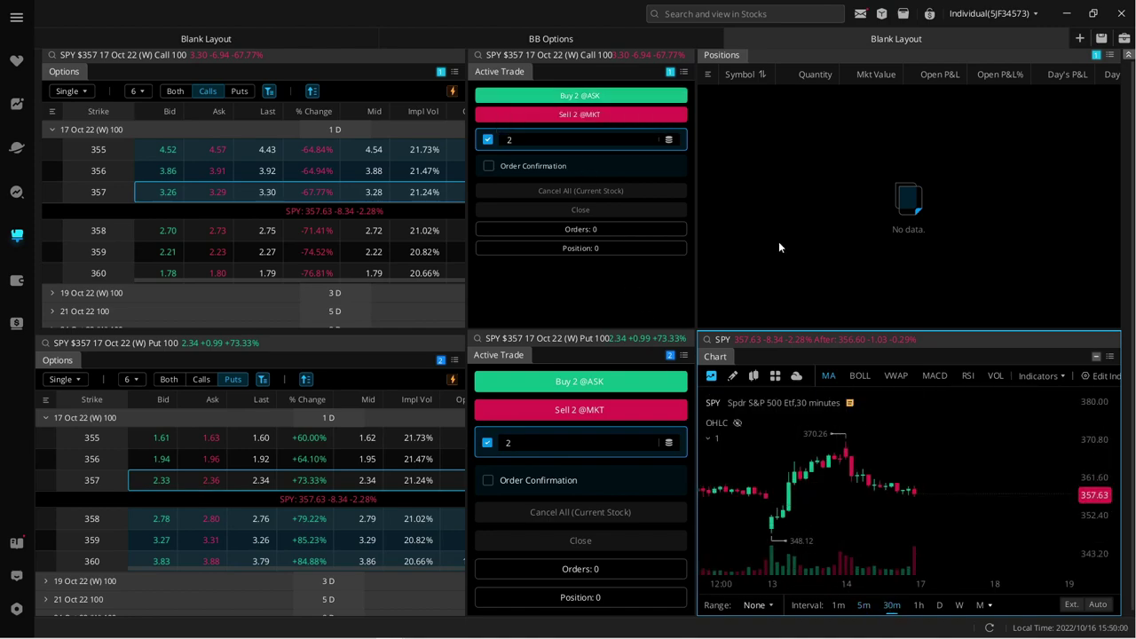
- Add an Orders widget alongside Positions in the same pane and return to the Positions view
click(747, 143)
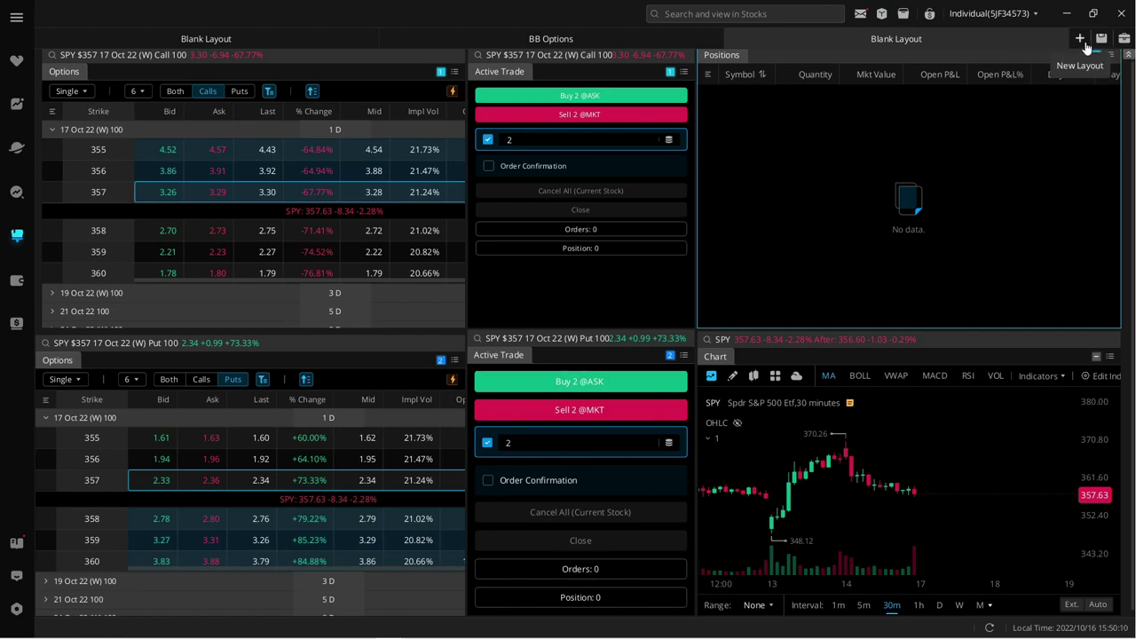
click(1111, 56)
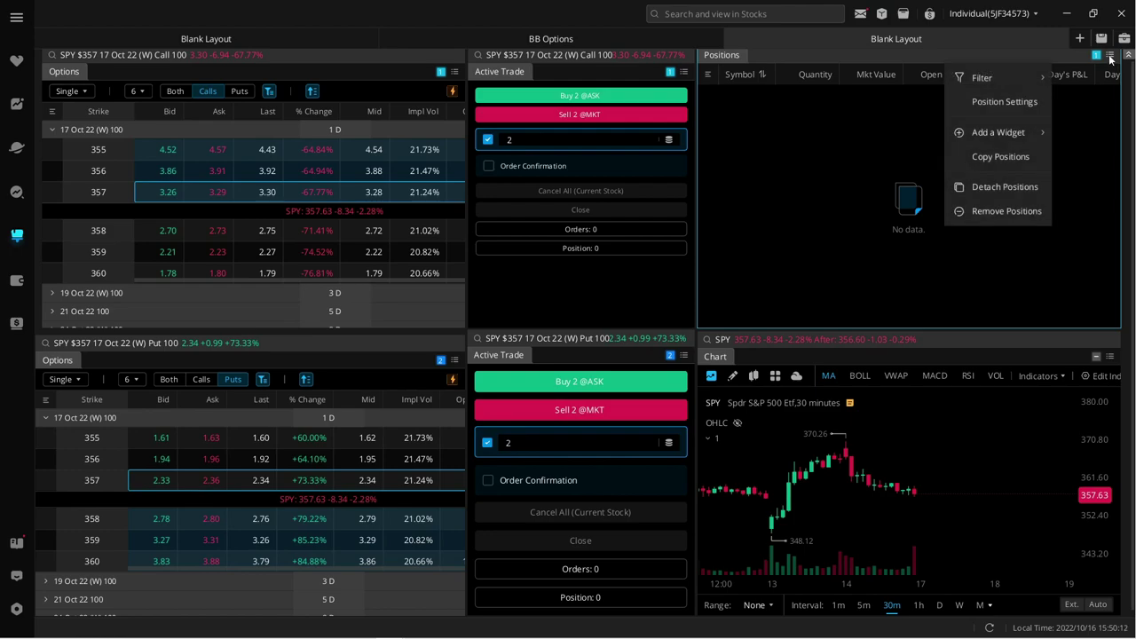
mouse_move(1008, 123)
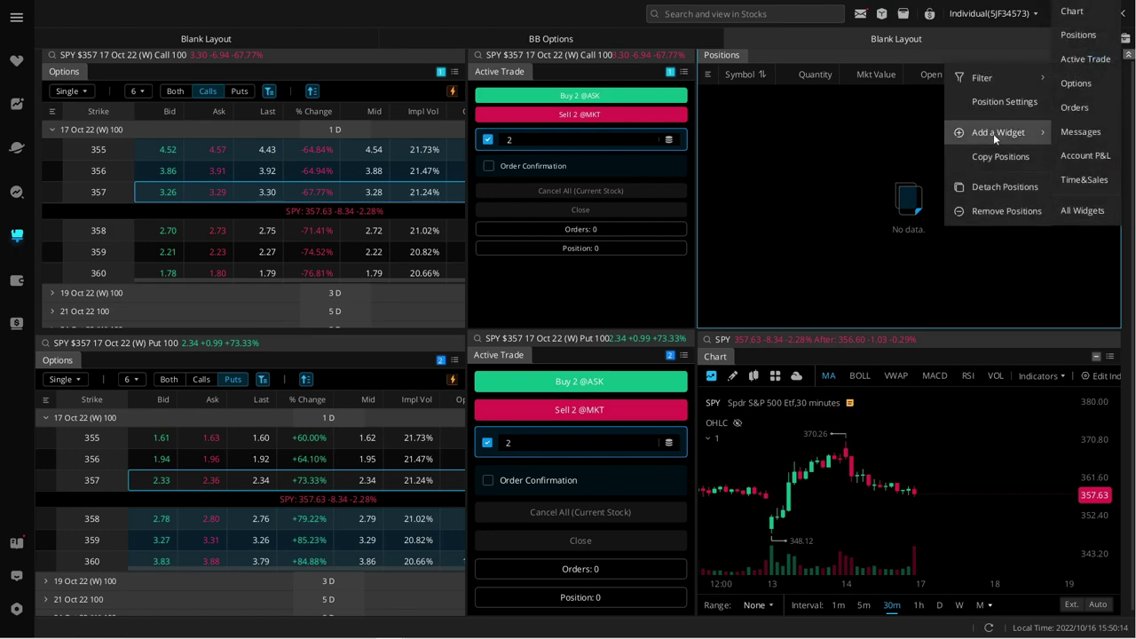
click(1085, 110)
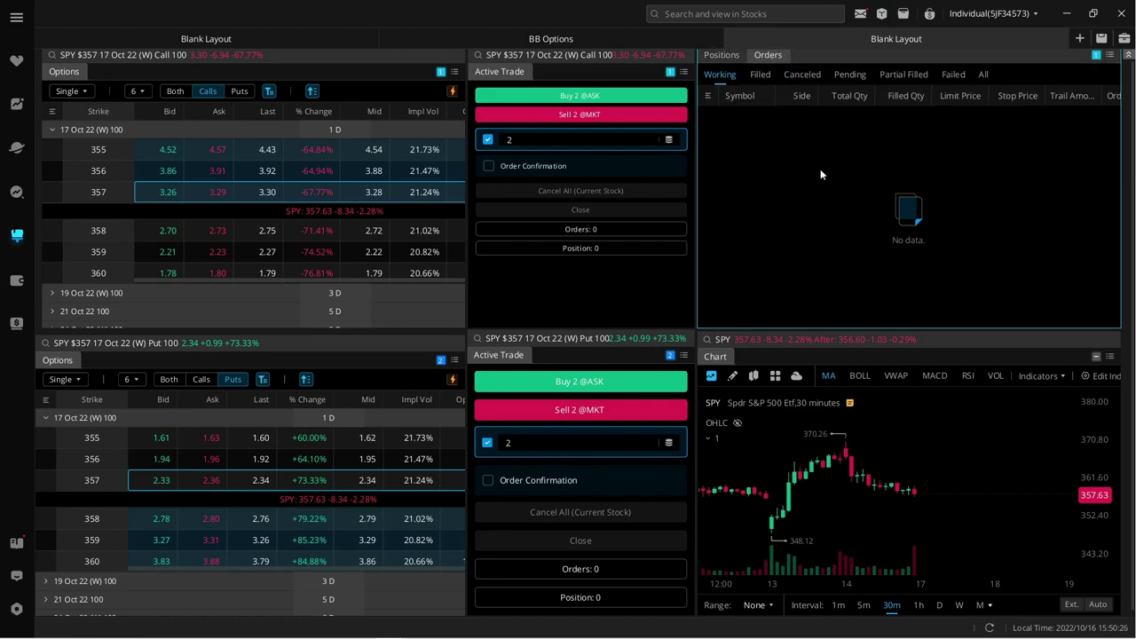
click(728, 57)
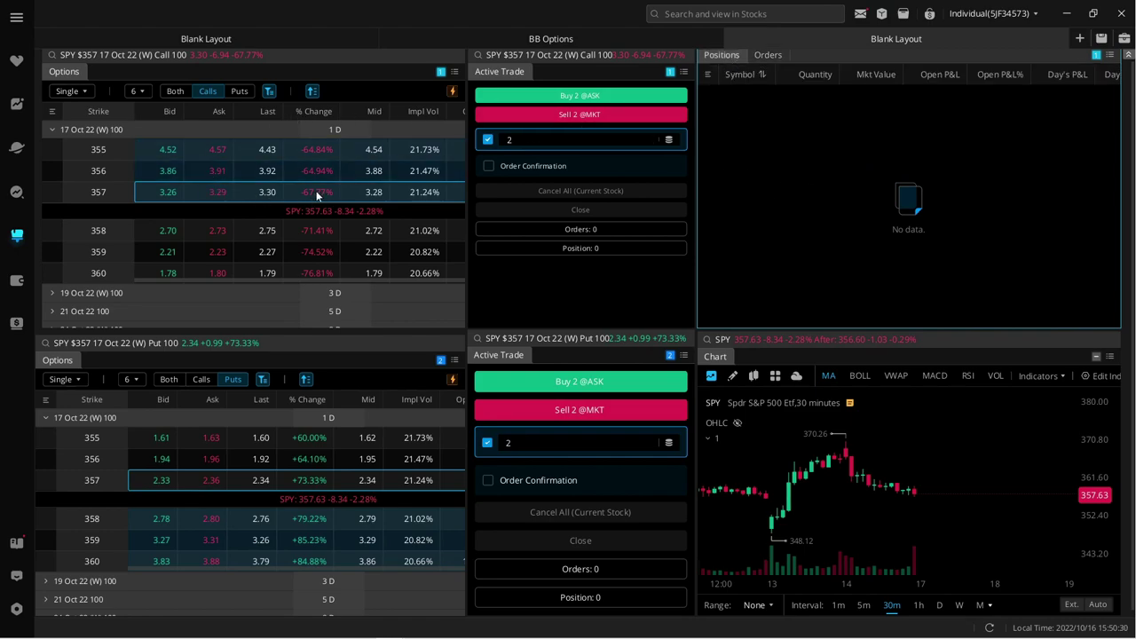
- Turn off the preset order quantity, buy 1 SPY $357 call at the ask and show the working orders
click(487, 141)
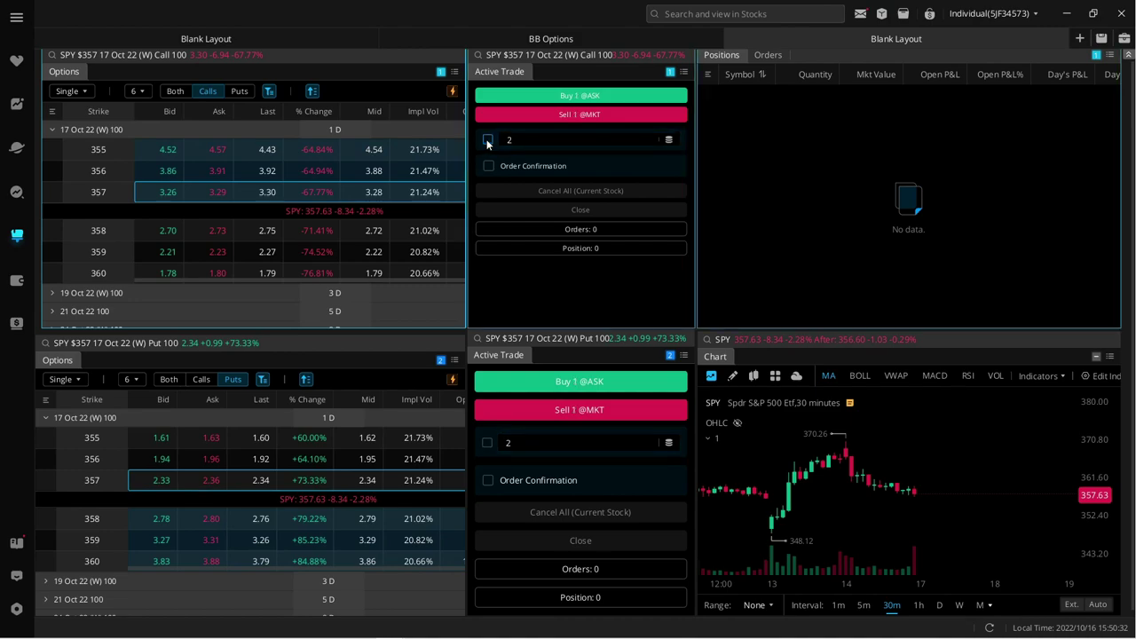
click(589, 100)
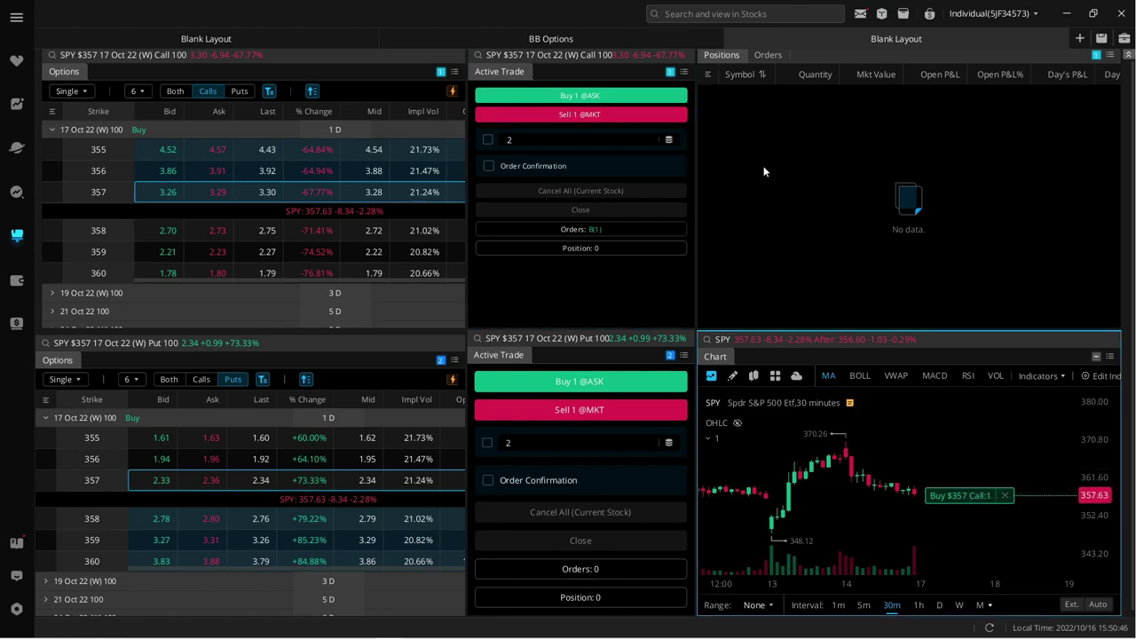
click(768, 57)
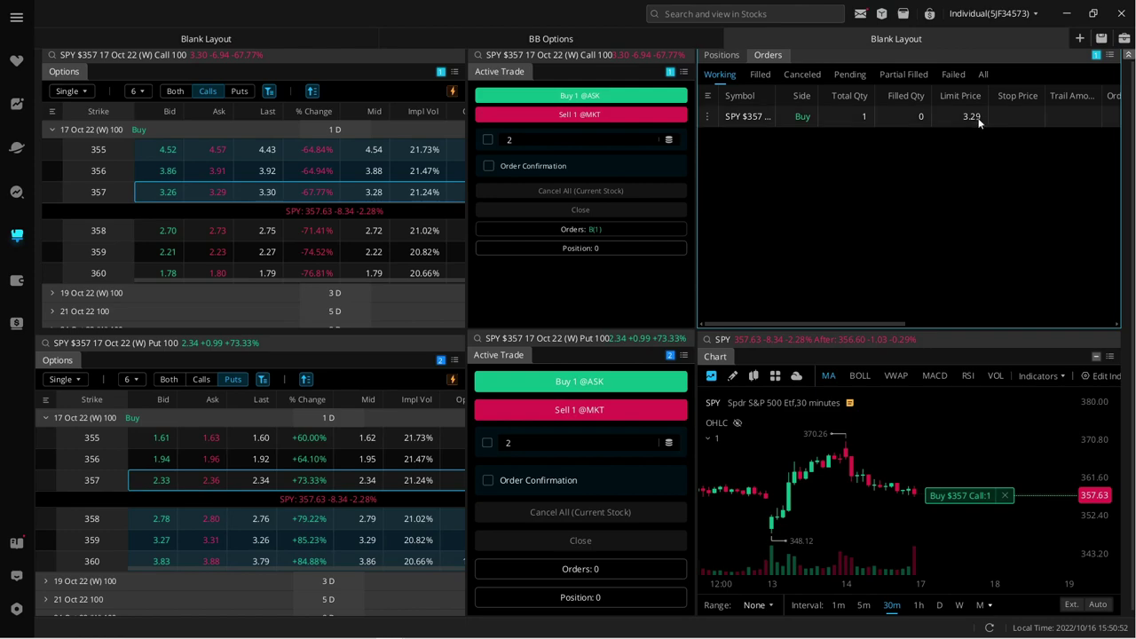
- Cancel the working $357 call buy order from the chart and return to the Positions view
click(1005, 498)
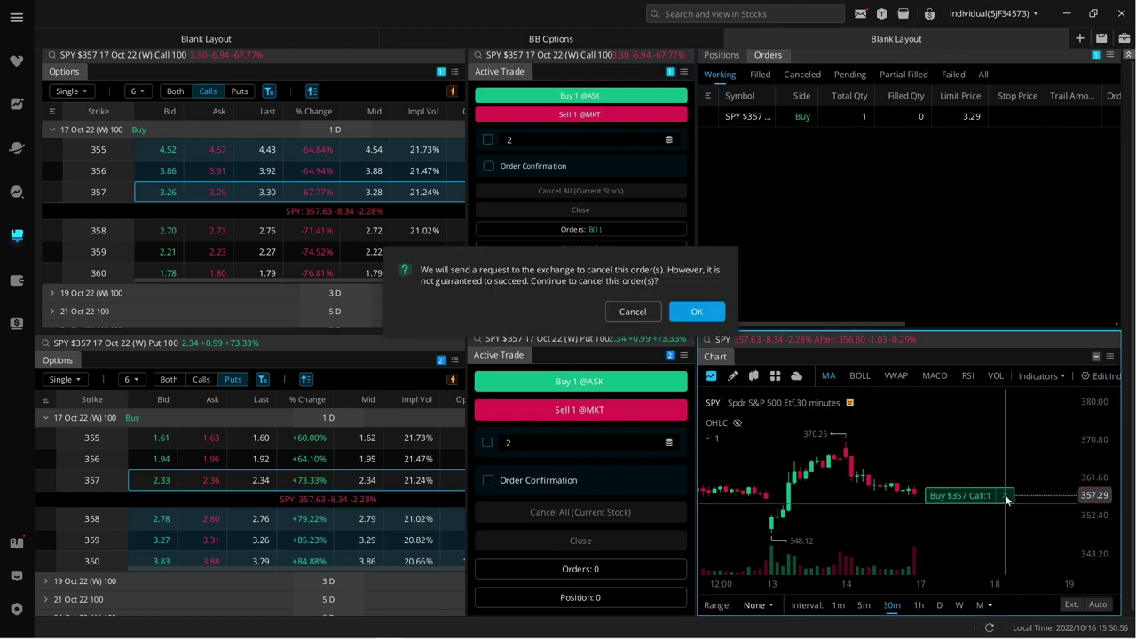
click(696, 311)
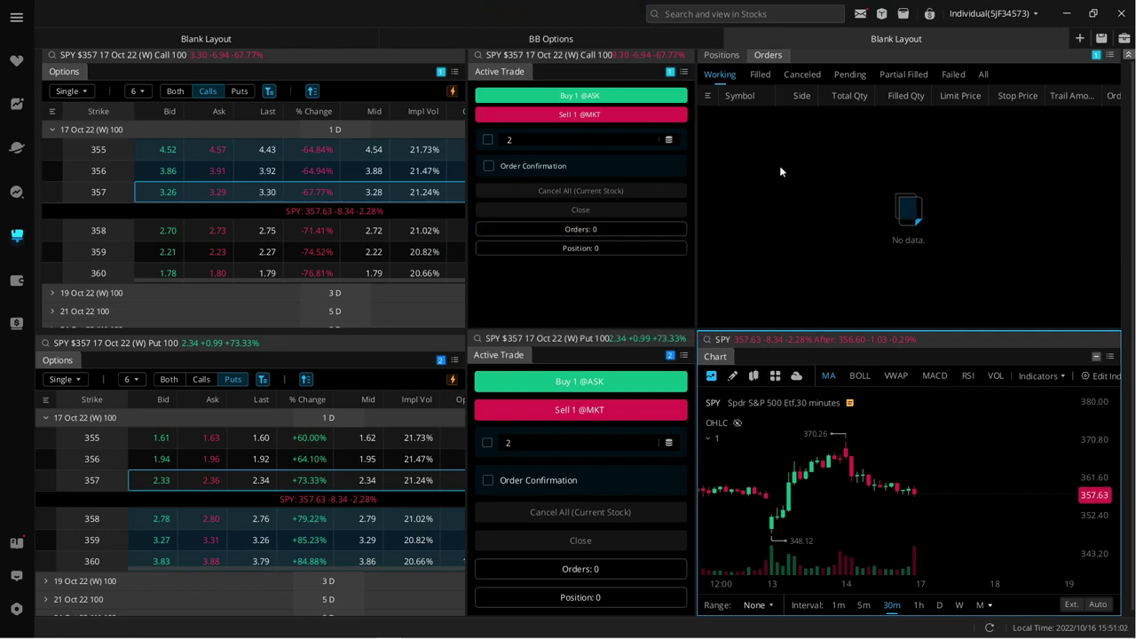
click(717, 57)
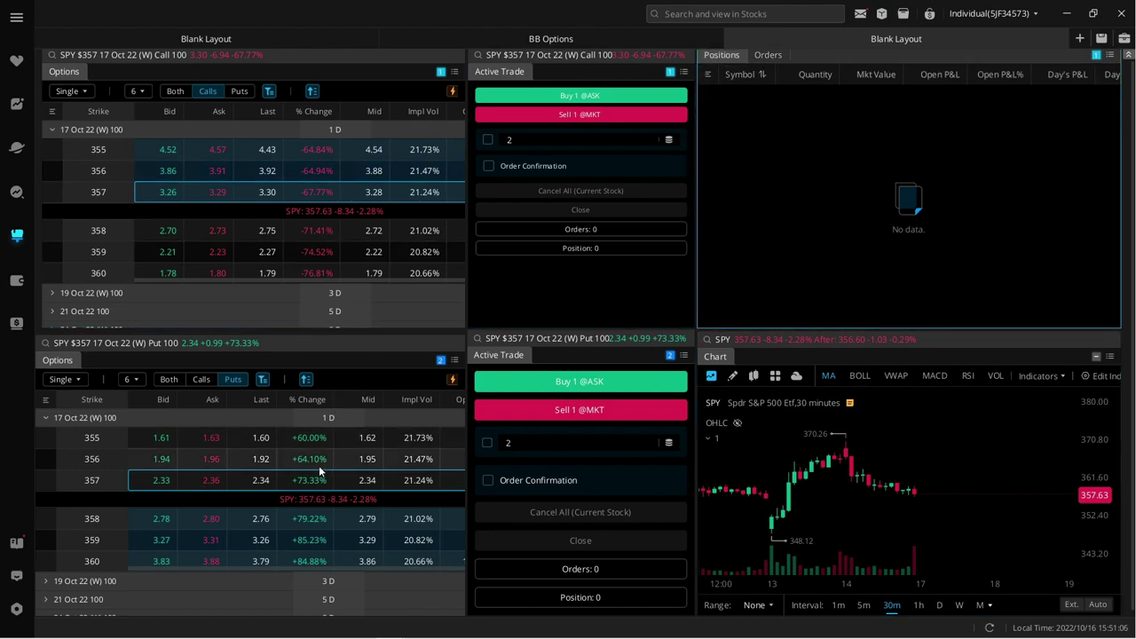
- Buy 1 SPY $357 put at the ask from the lower Active Trade widget and review its working order
click(301, 484)
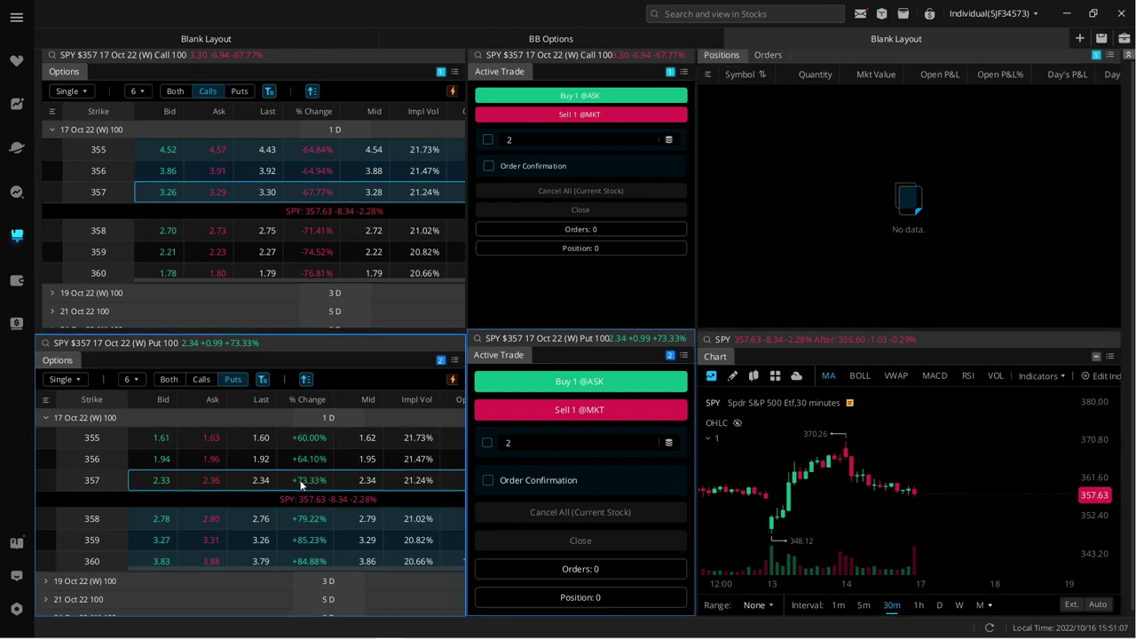
click(567, 382)
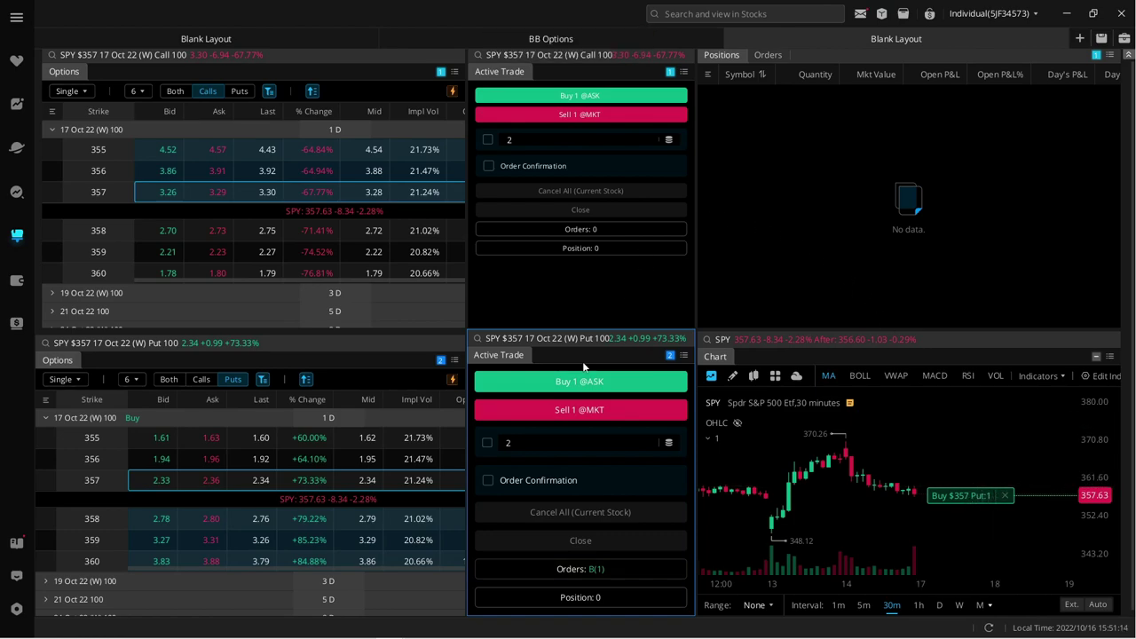
click(577, 571)
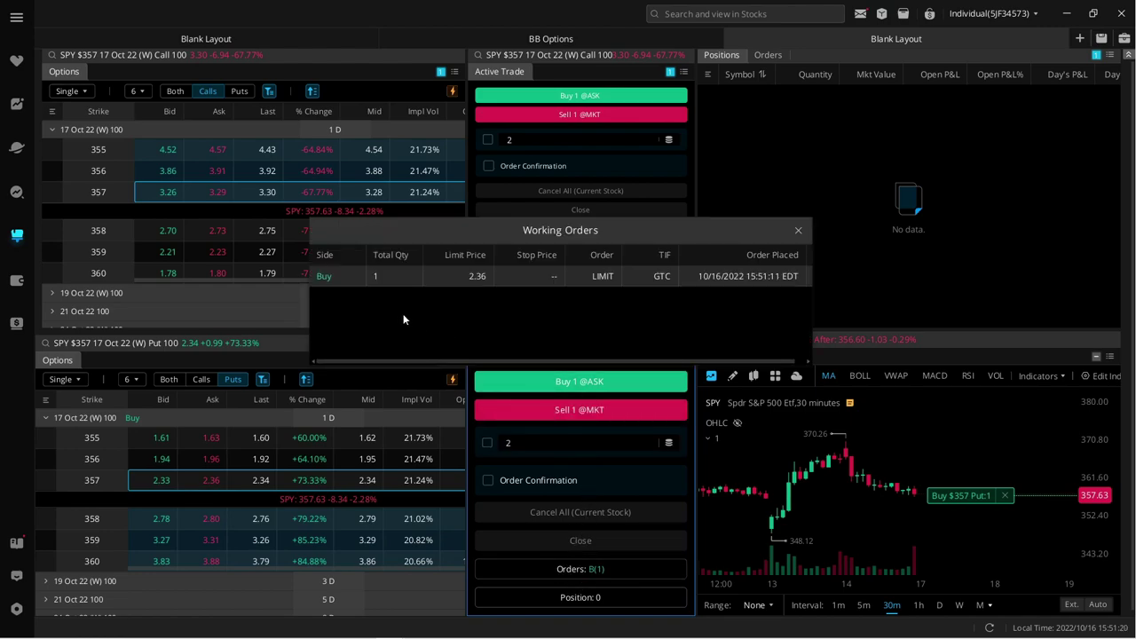
click(798, 230)
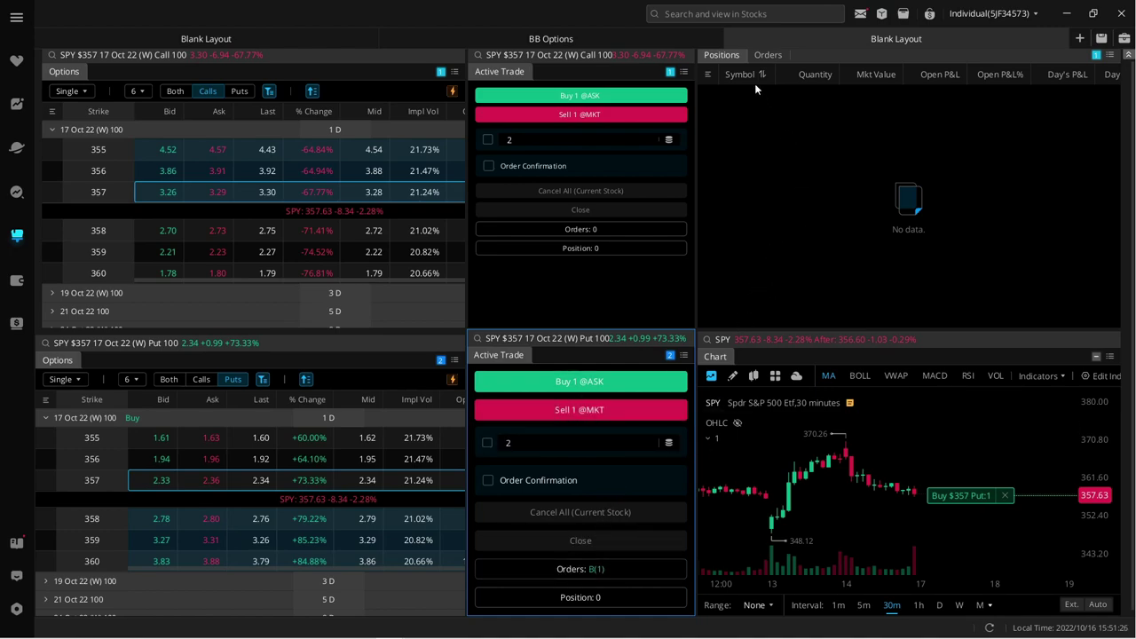
- Review the working orders, cancel the $357 put buy order from the chart and return to the Positions view
click(768, 56)
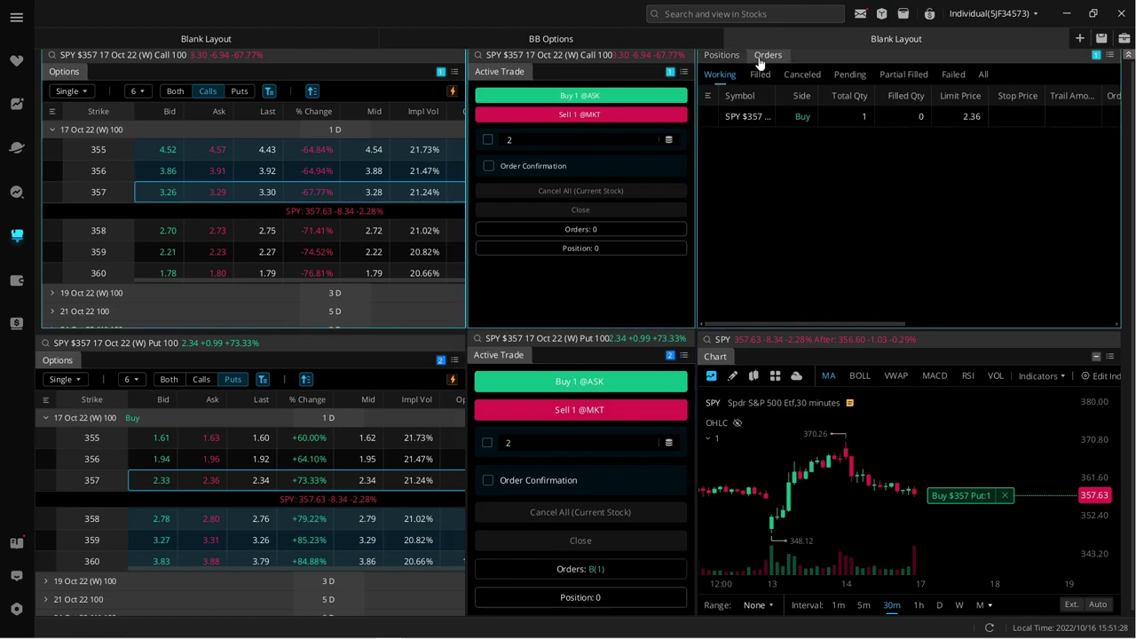
click(746, 122)
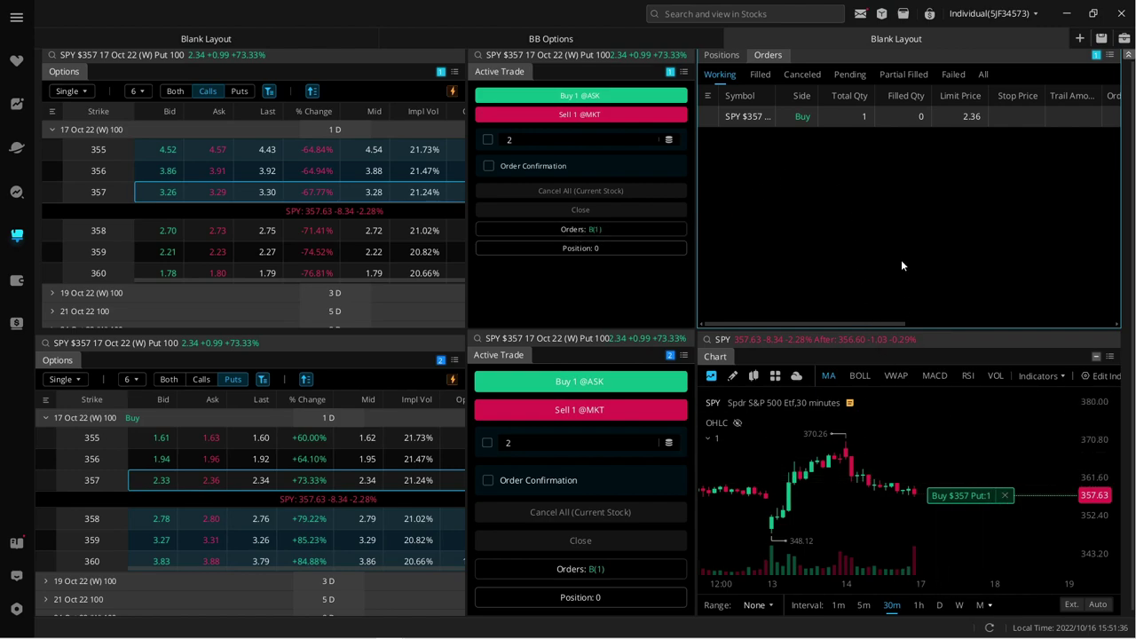
right_click(807, 117)
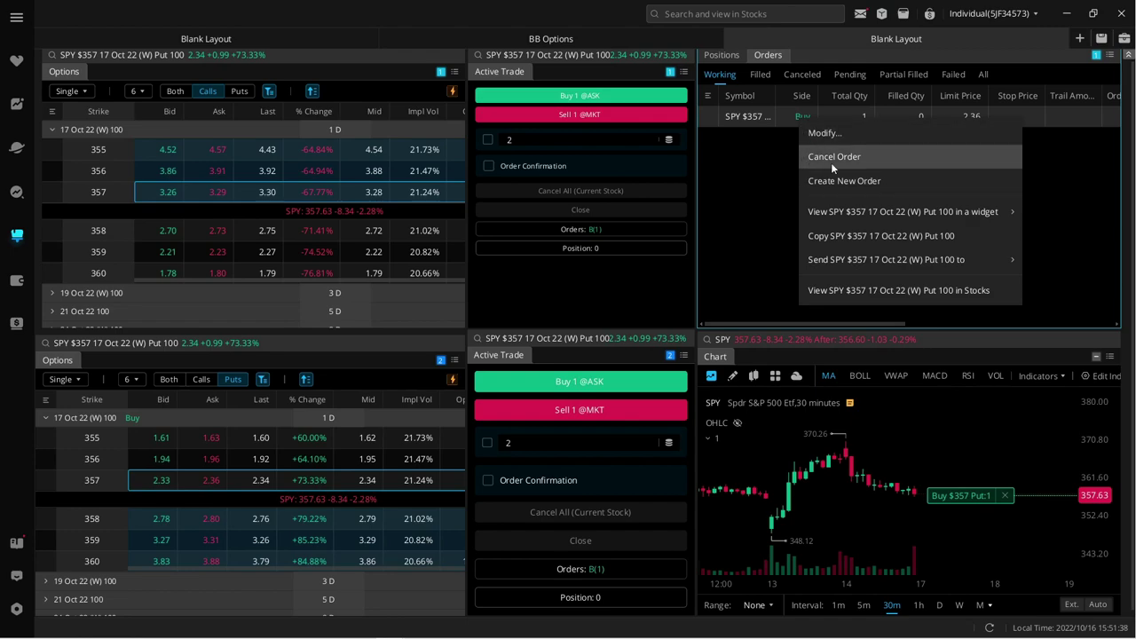
click(756, 163)
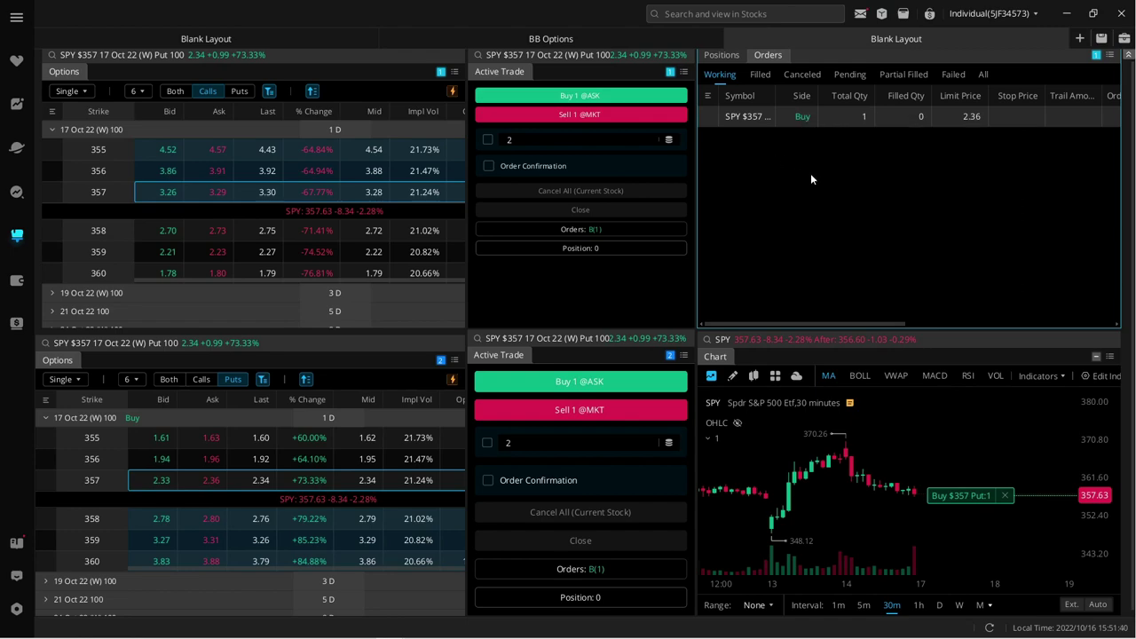
click(1005, 495)
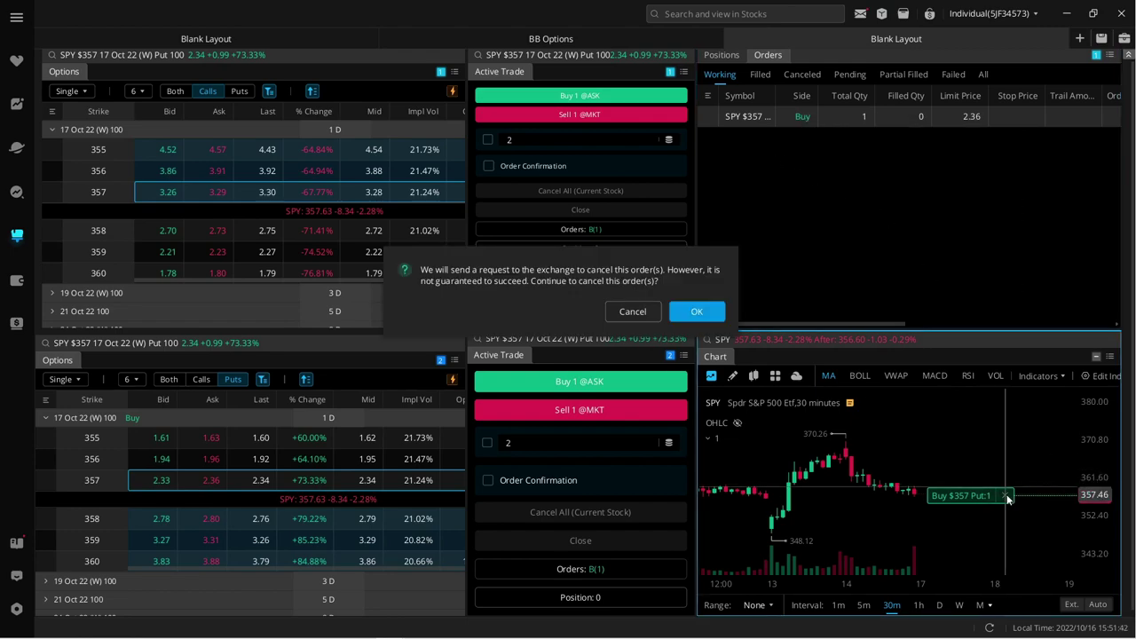
click(697, 312)
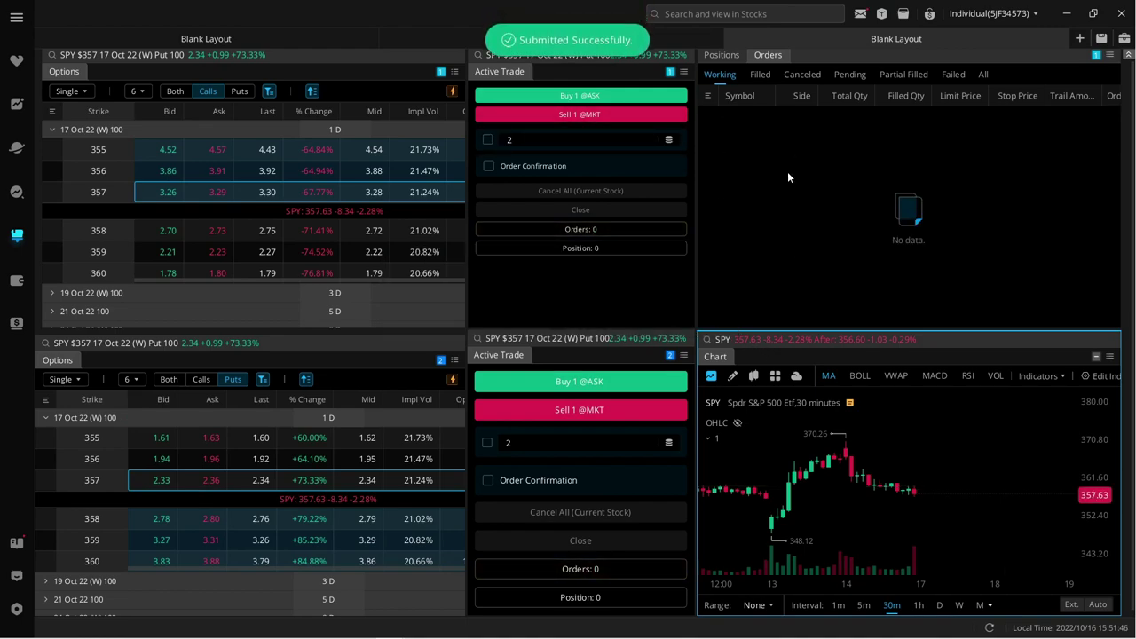
click(720, 55)
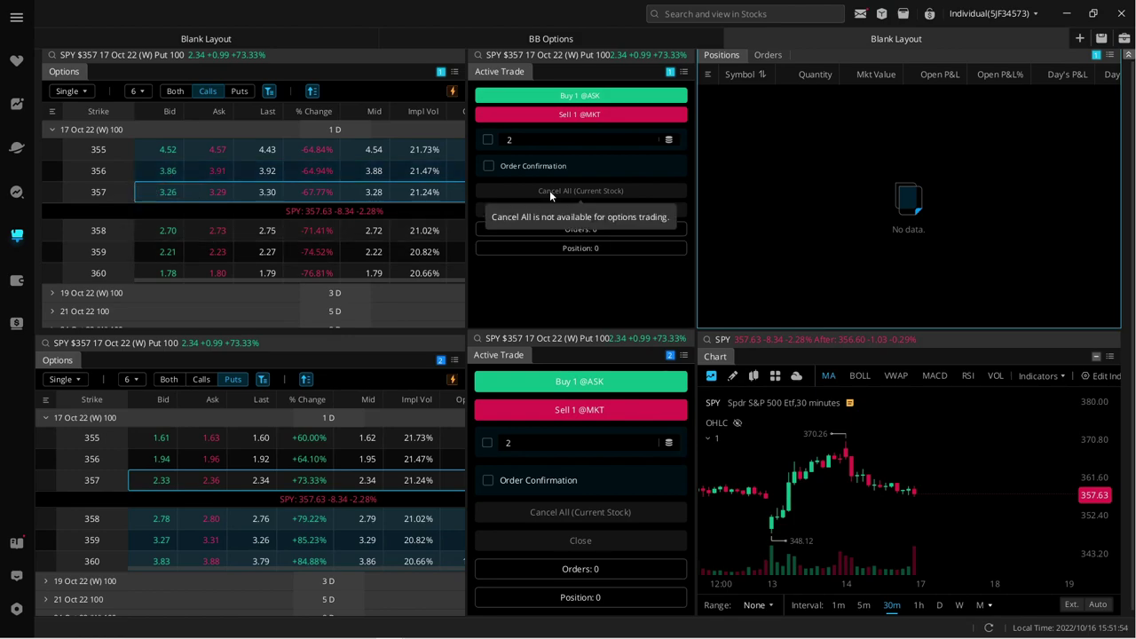
- Examine the call chain's expiration dates and the 17 Oct 22 strikes across to the Delta column
click(313, 191)
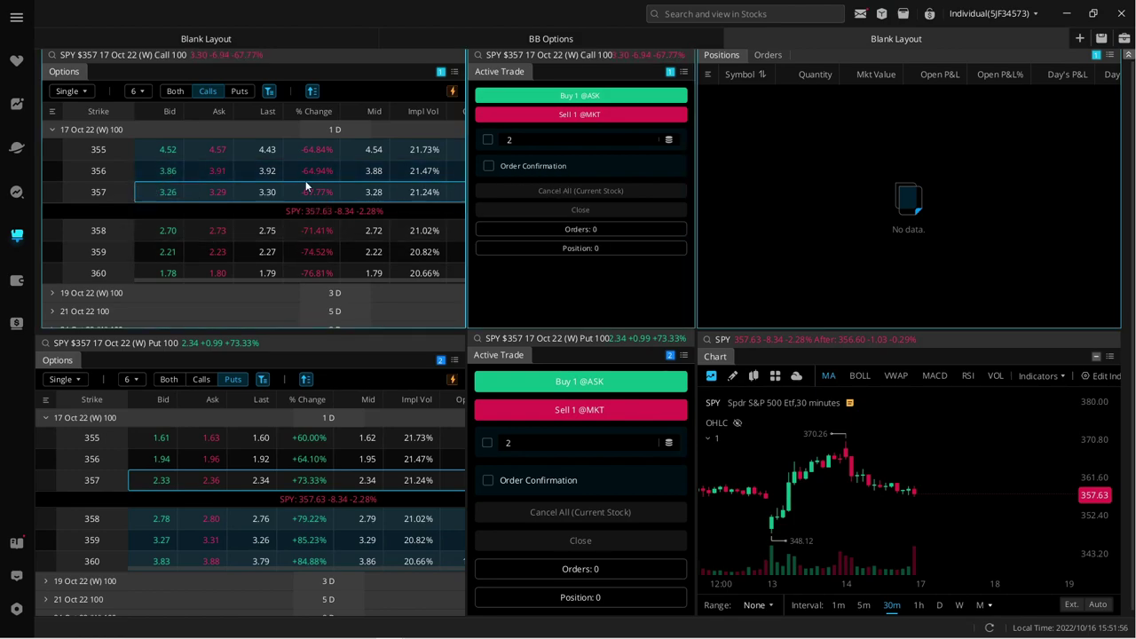
click(51, 130)
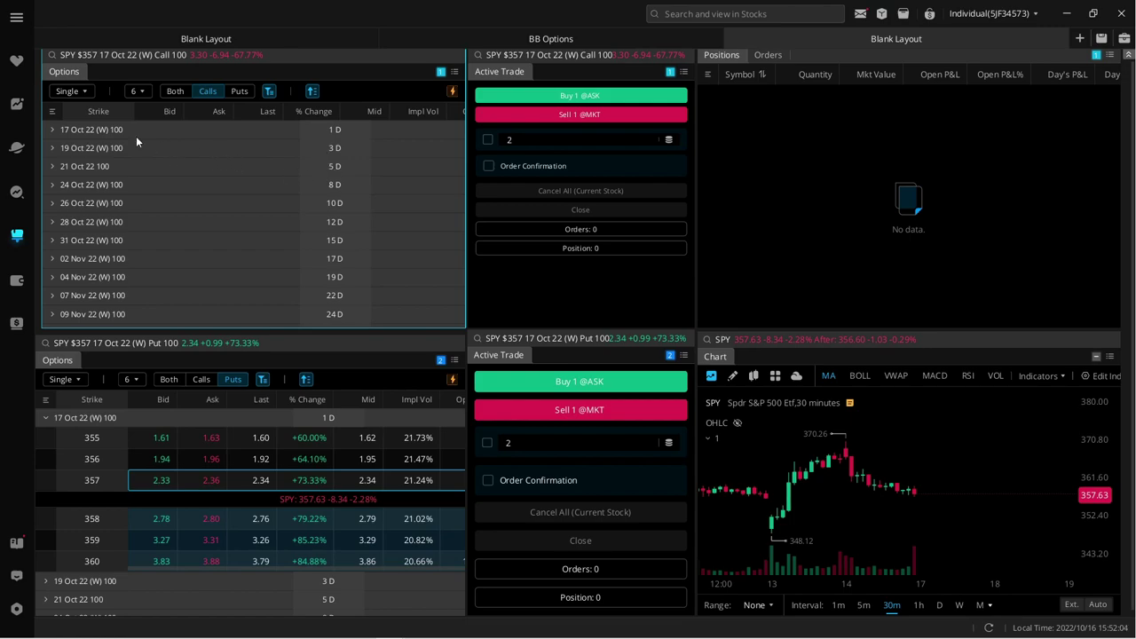
click(52, 130)
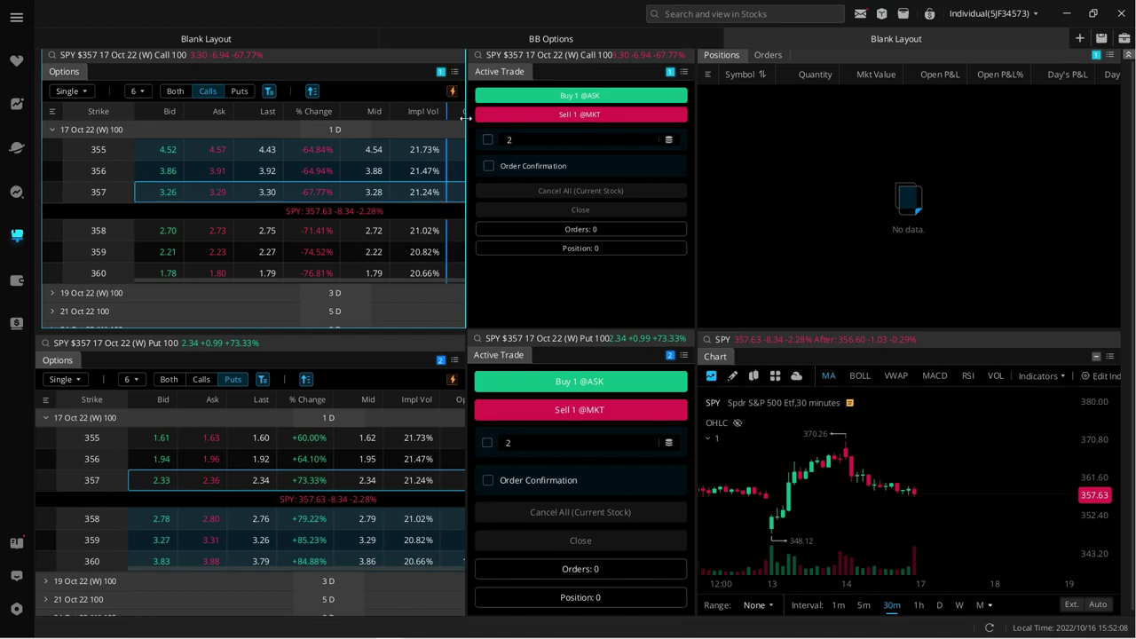
scroll(460, 132, right, 3)
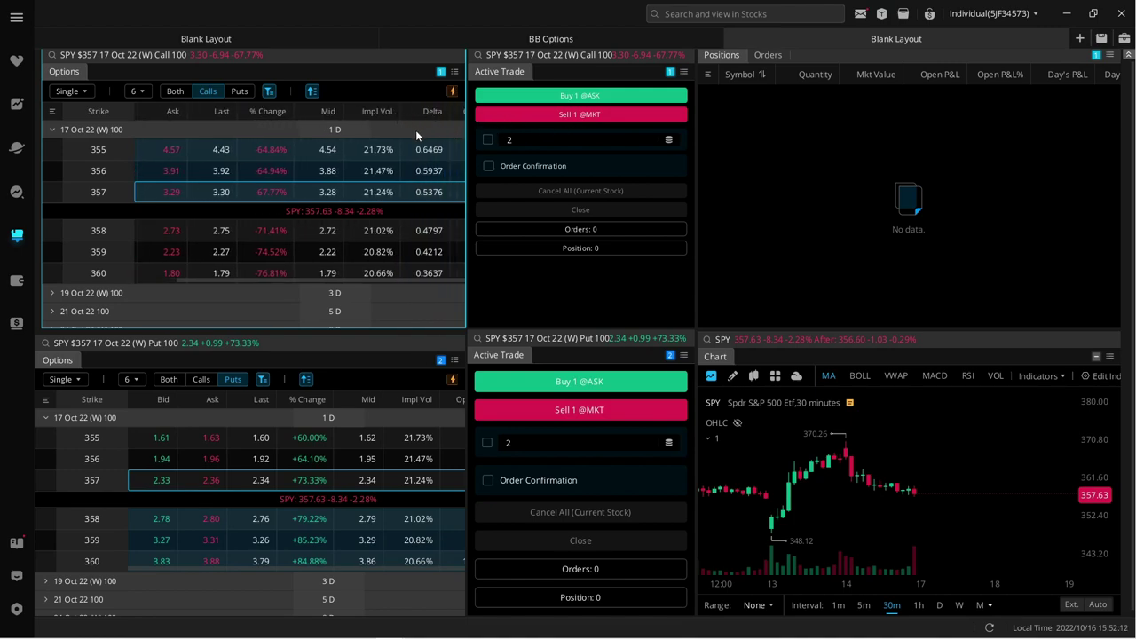
- Temporarily widen the call chain to view the 17 Oct 22 columns through Theta, and restore its original width
drag(468, 133, 866, 143)
click(435, 129)
click(852, 148)
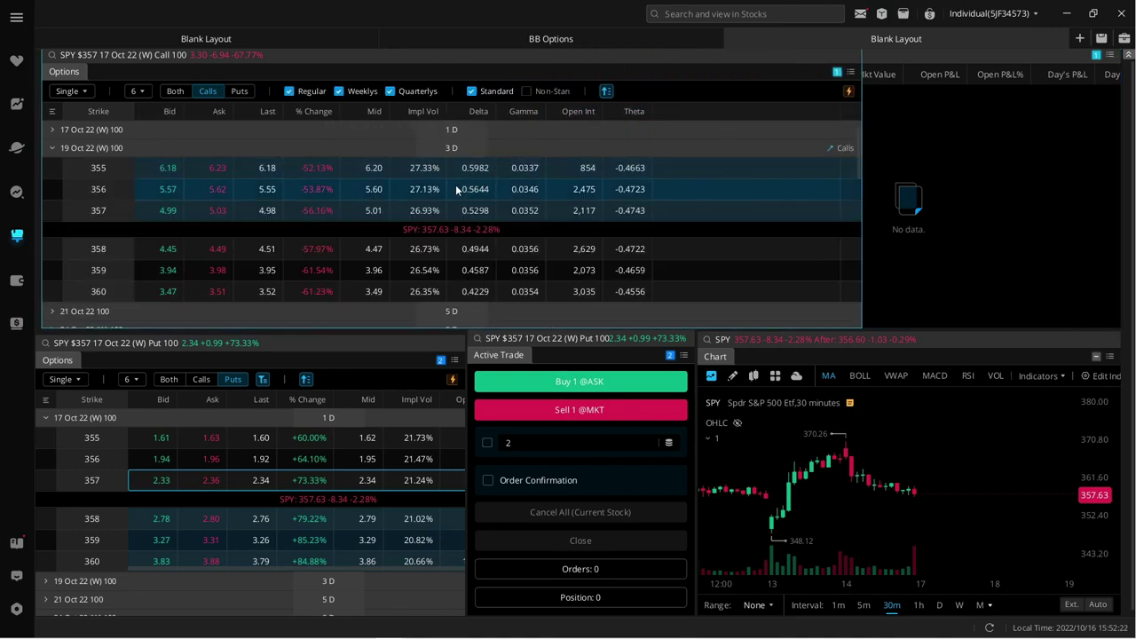
click(52, 130)
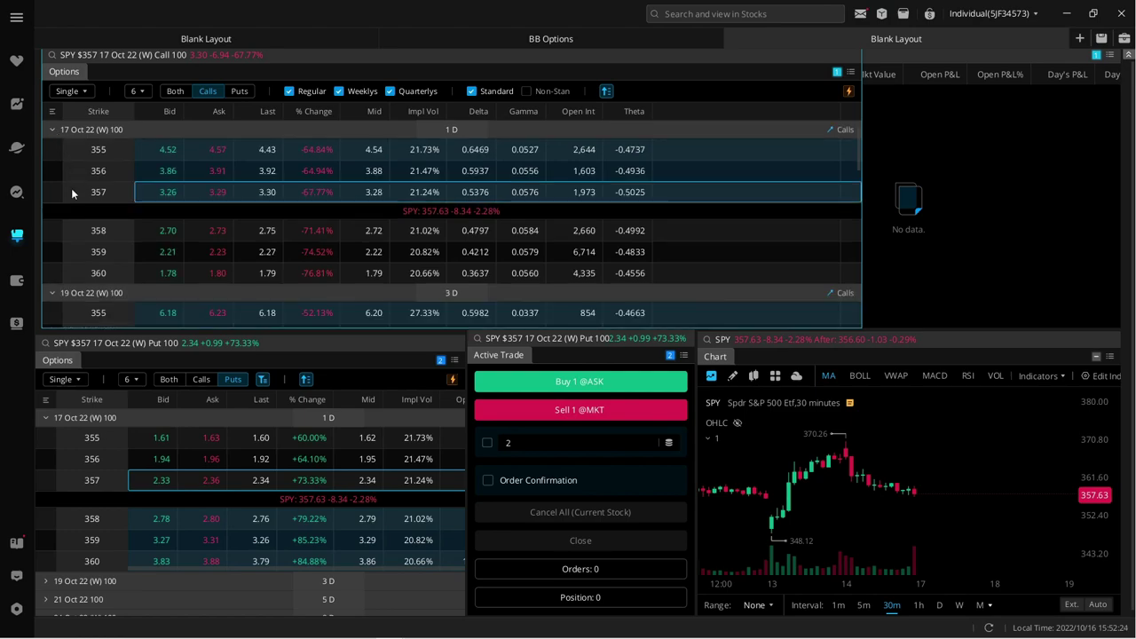
click(53, 296)
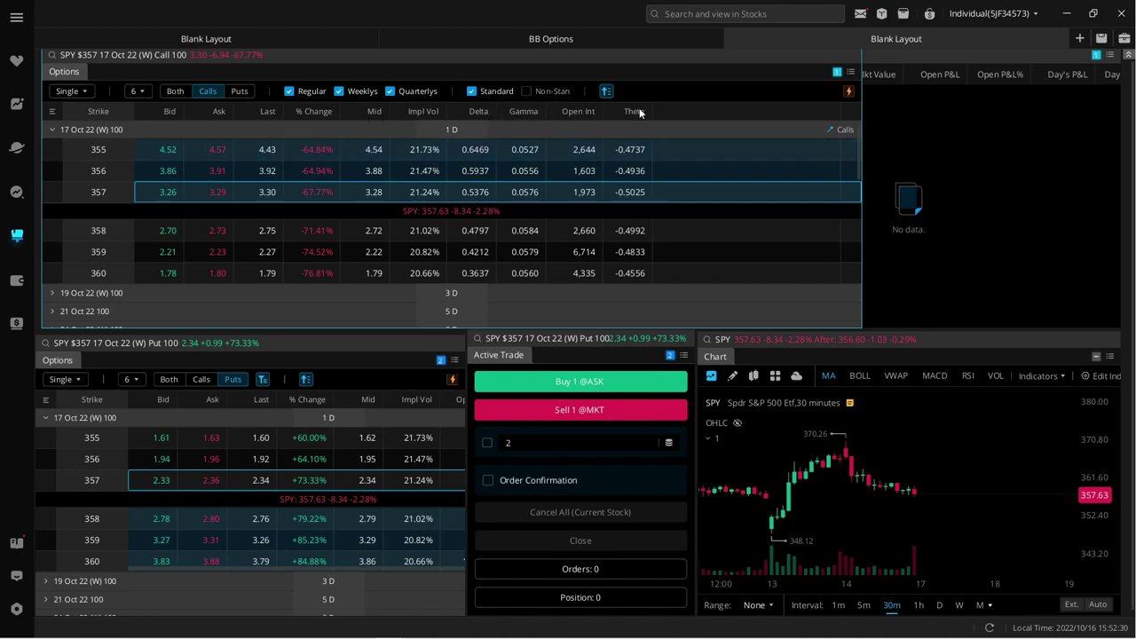
drag(860, 163, 467, 164)
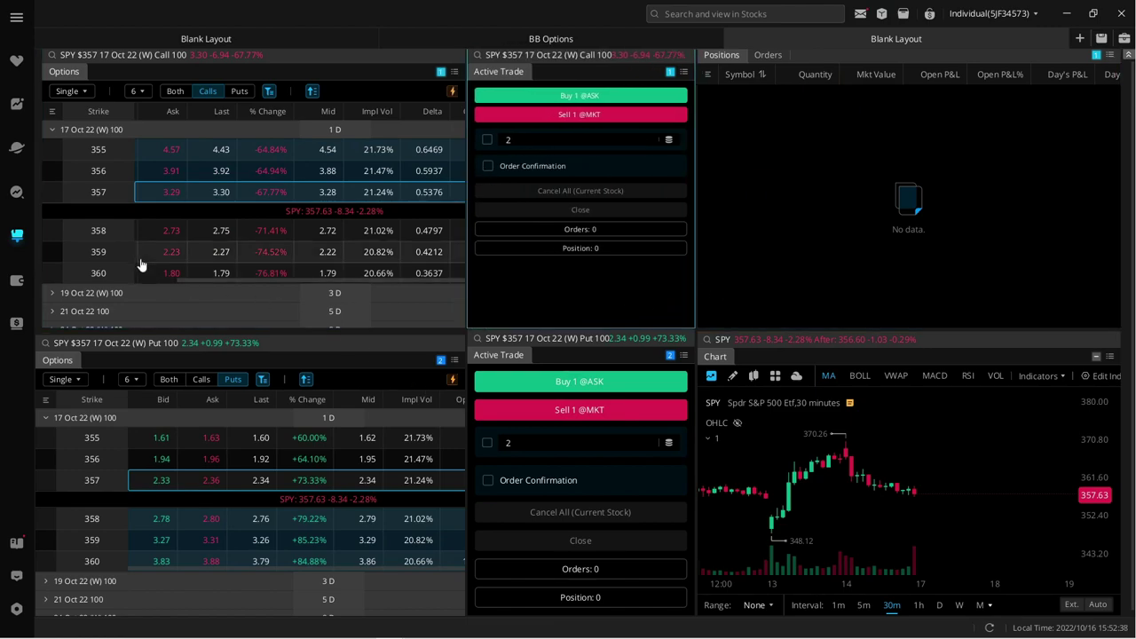
- Collapse and reopen the 17 Oct 22 expiration in the call chain and select the $358 call
click(53, 131)
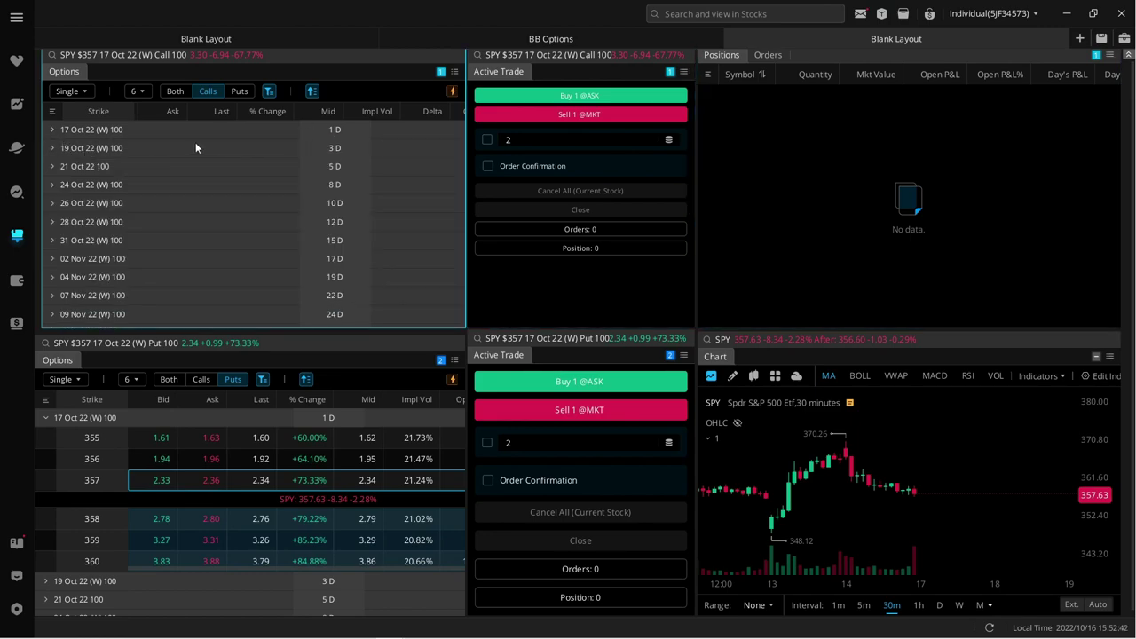
click(52, 130)
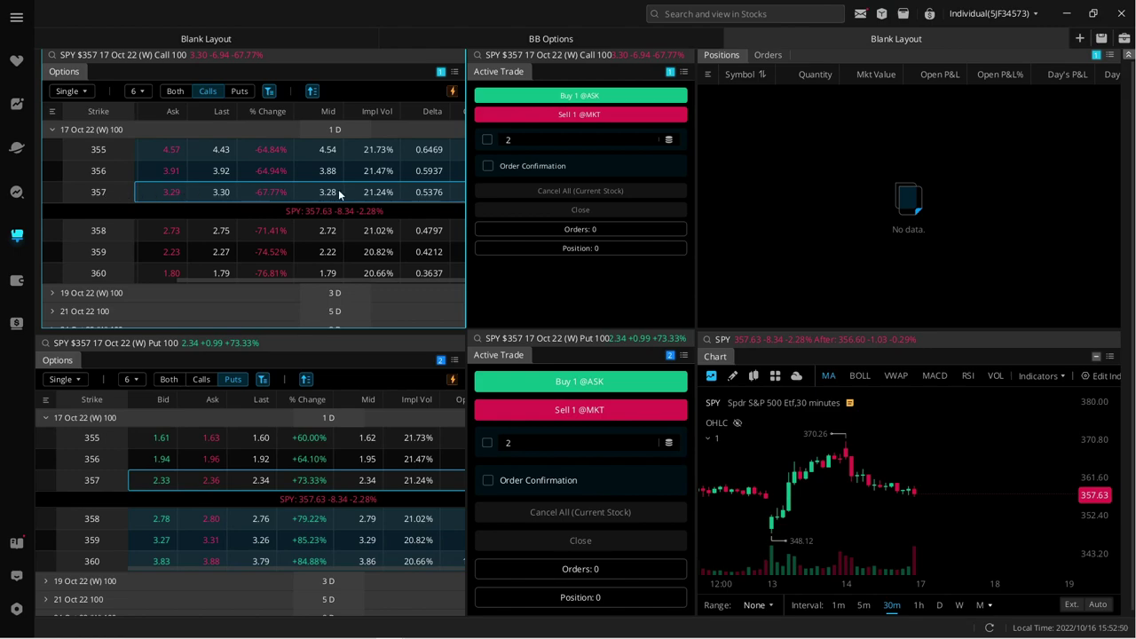
click(324, 235)
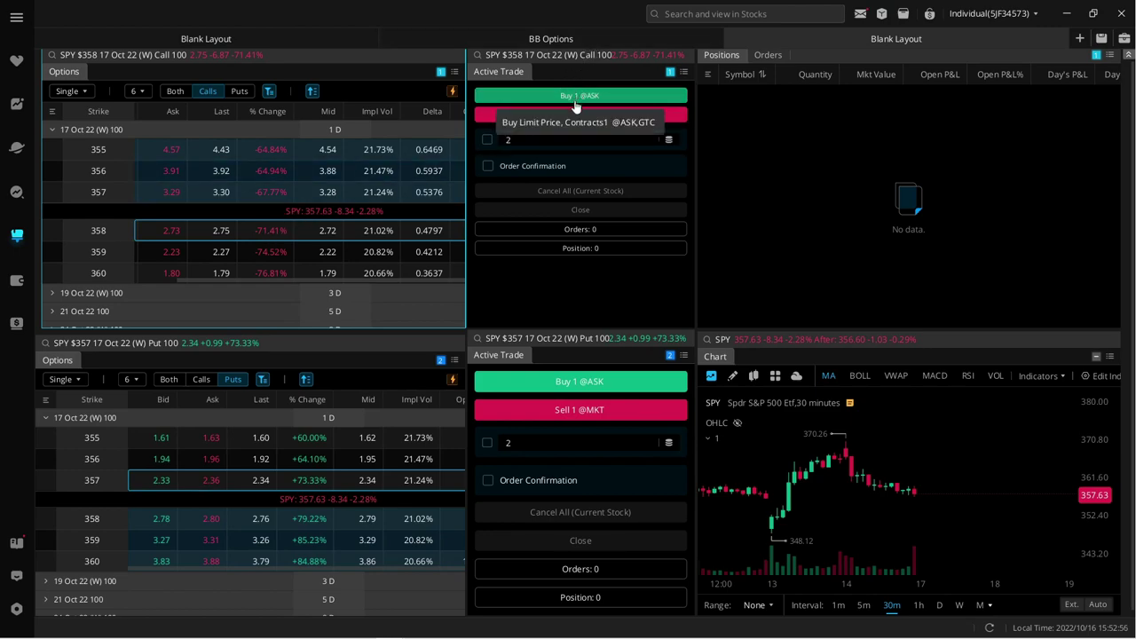
- Reopen the put chain's 17 Oct 22 expiration, buy 1 SPY $357 put at the ask and show the working orders
click(42, 417)
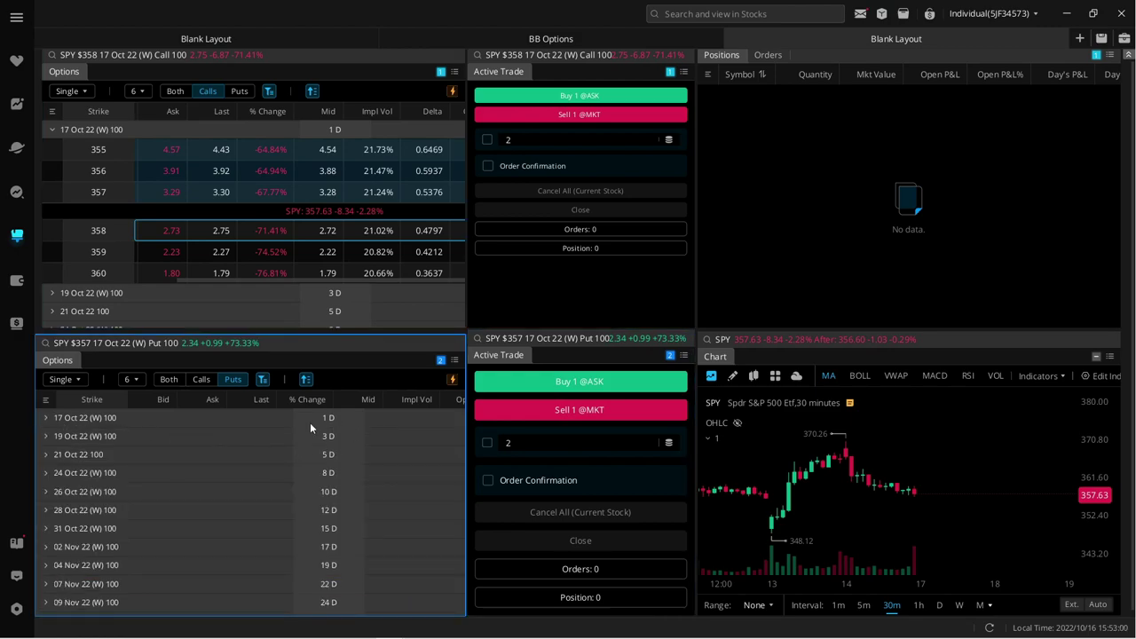
click(43, 419)
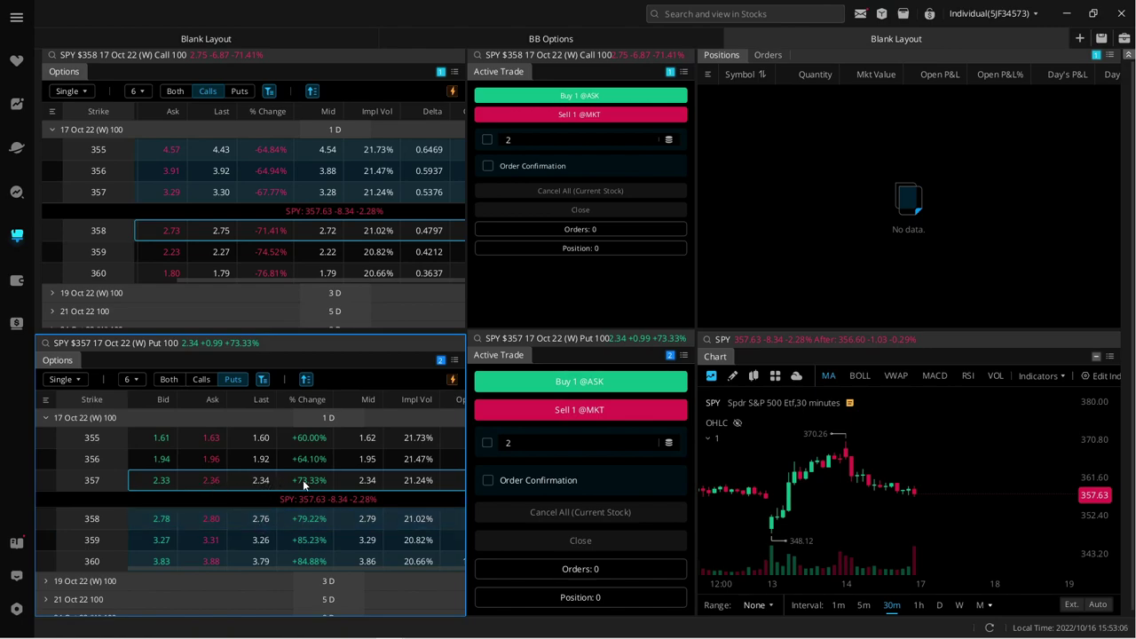
click(575, 385)
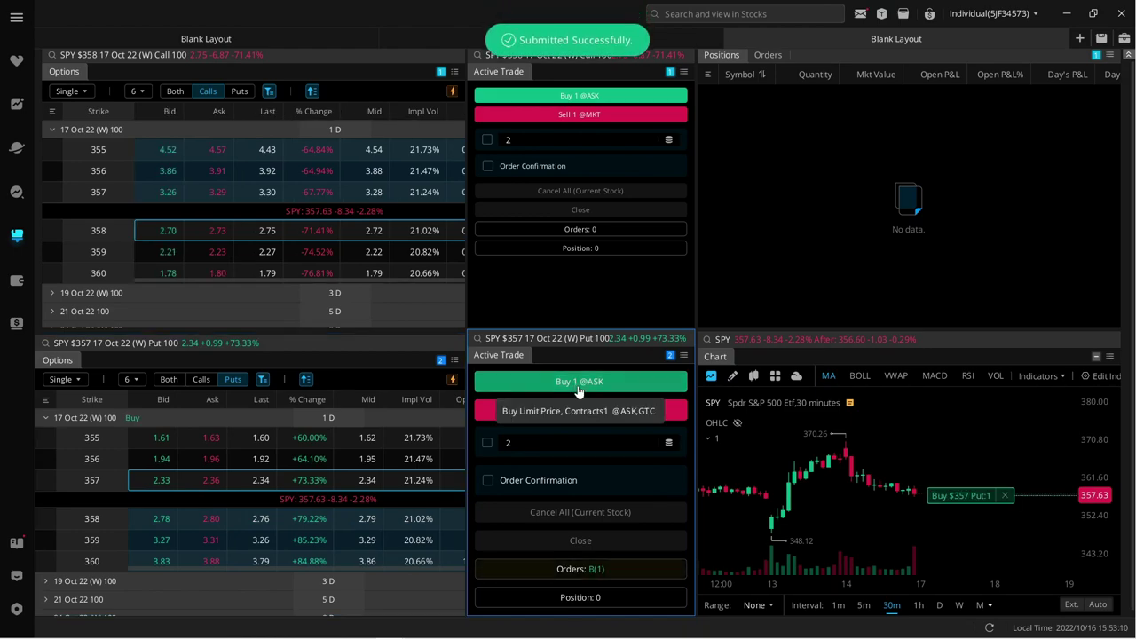
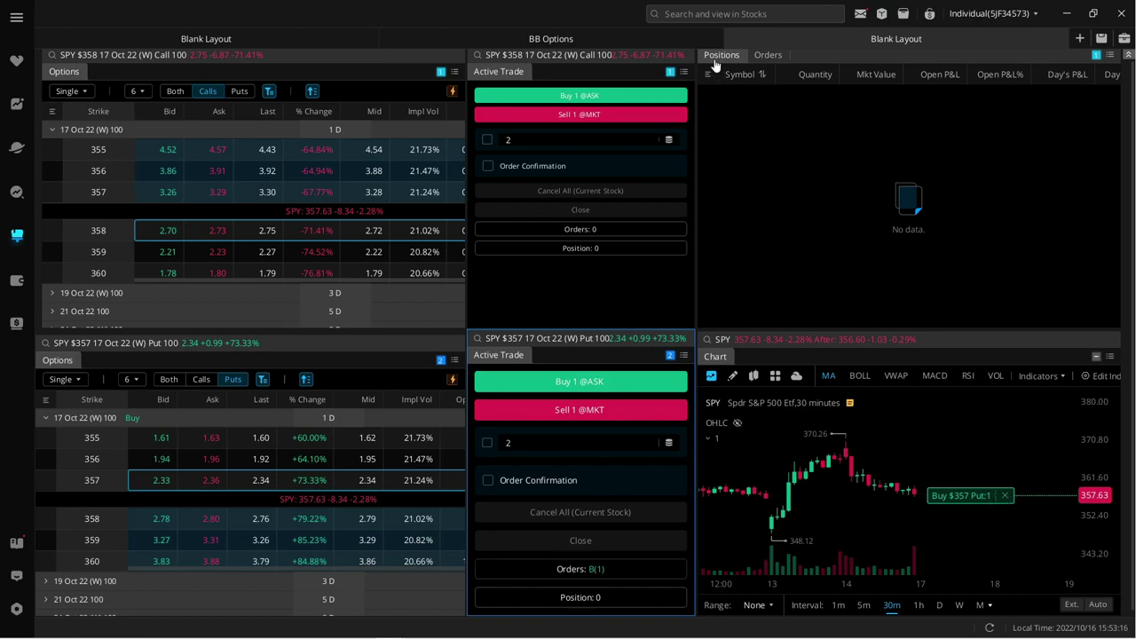
click(768, 55)
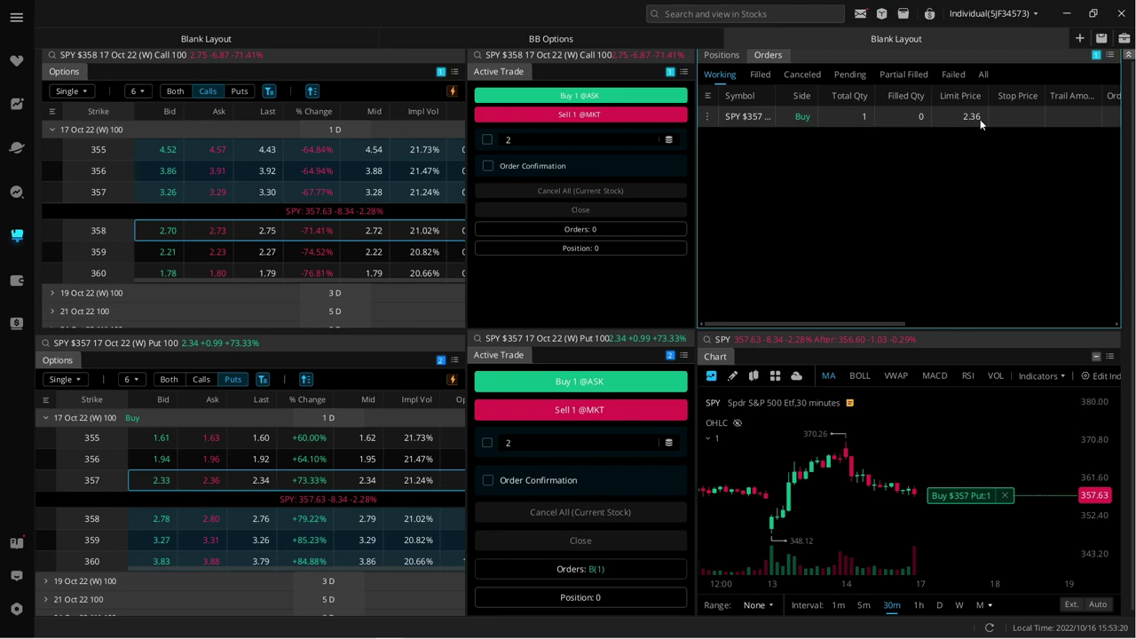
- Cancel the working $357 put buy order from the Orders list
right_click(740, 117)
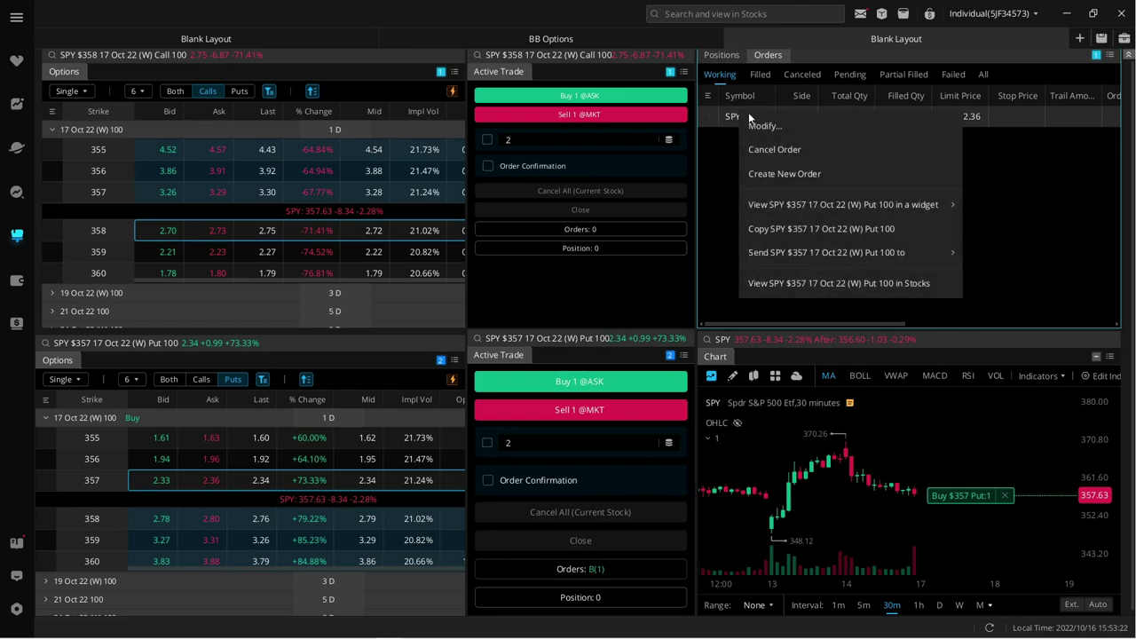
click(784, 149)
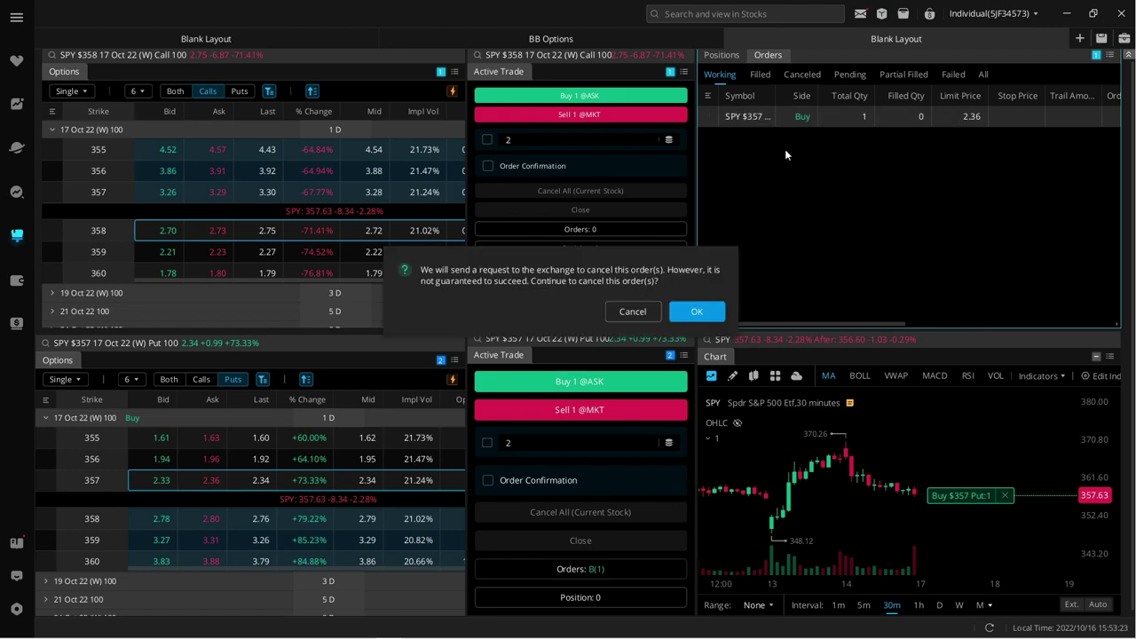
click(696, 311)
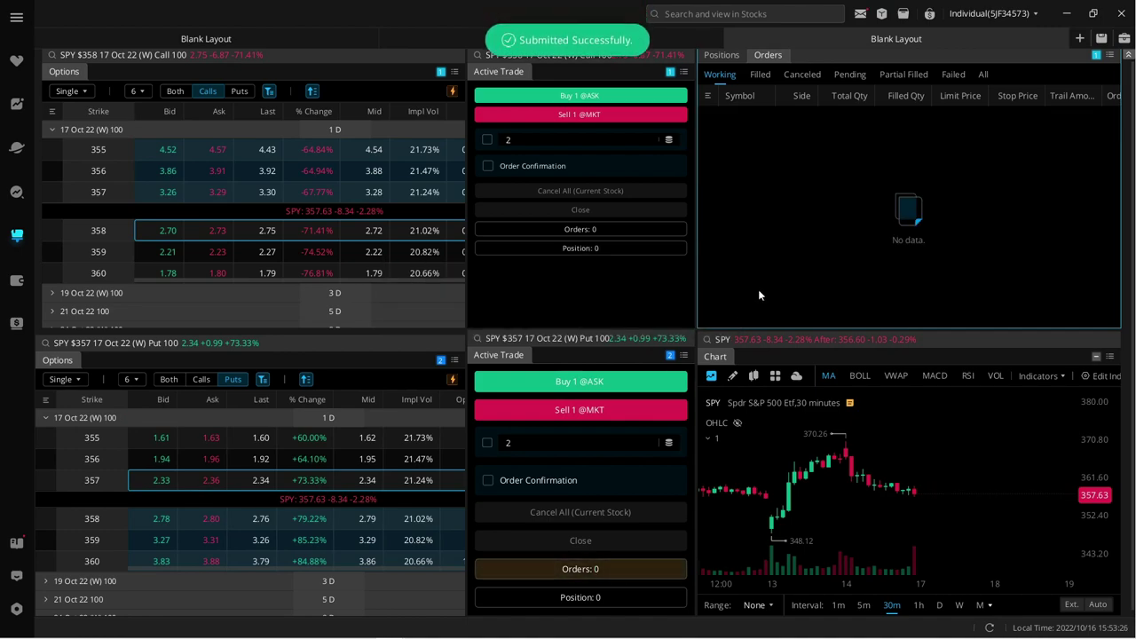
- Buy 1 SPY $358 call at the ask from the upper Active Trade widget
click(351, 222)
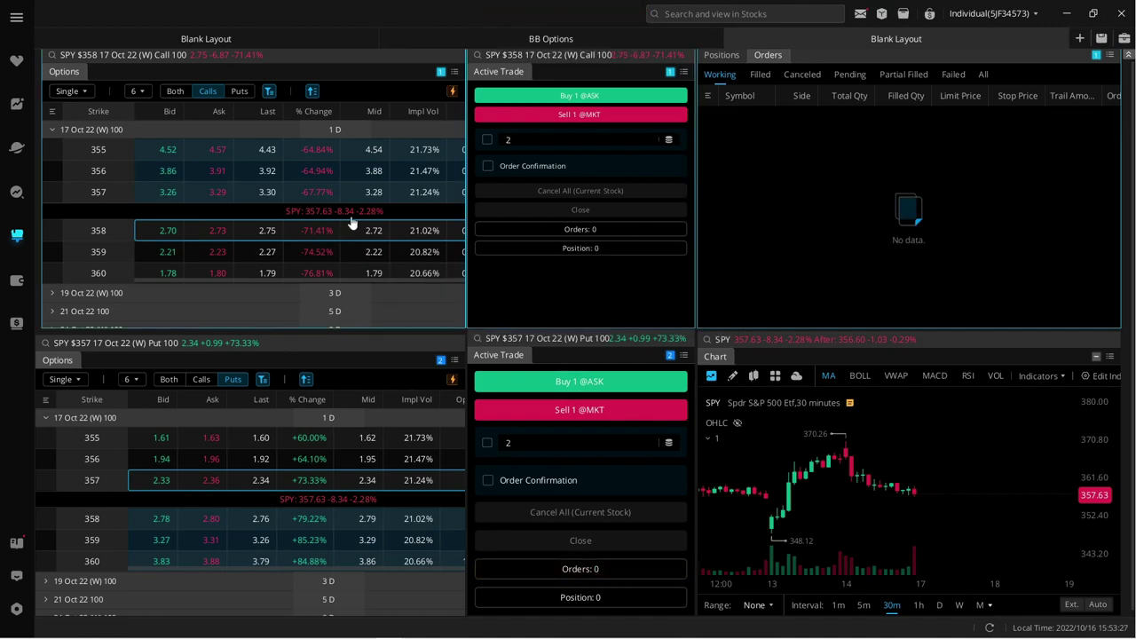
click(564, 97)
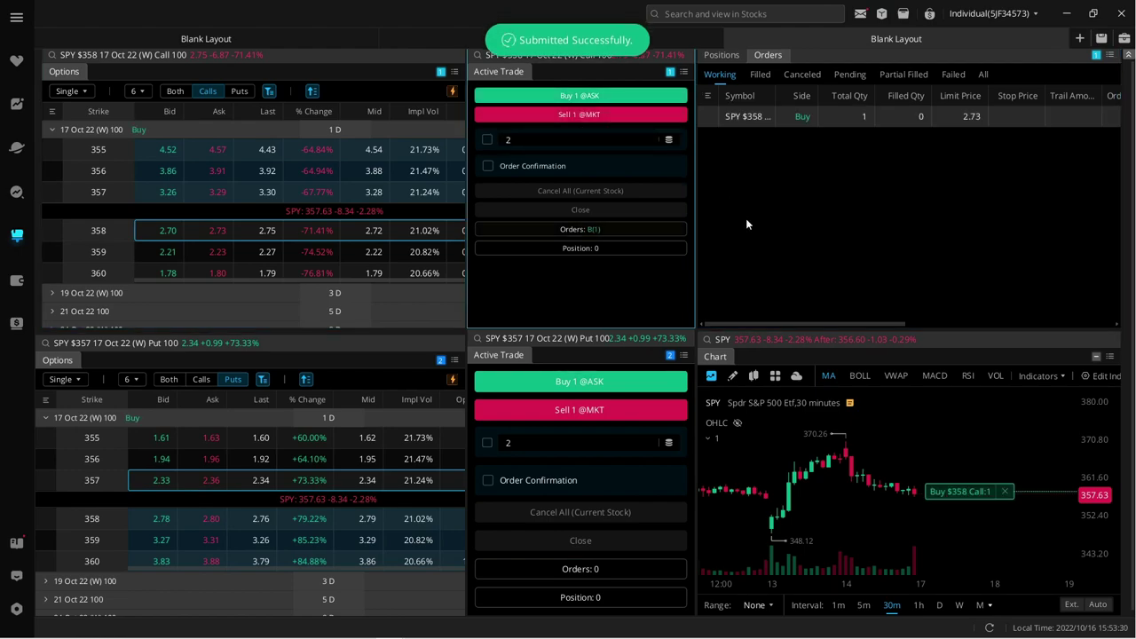
- Cancel the working $358 call buy order from the chart and return to the Positions view
click(1004, 491)
click(698, 314)
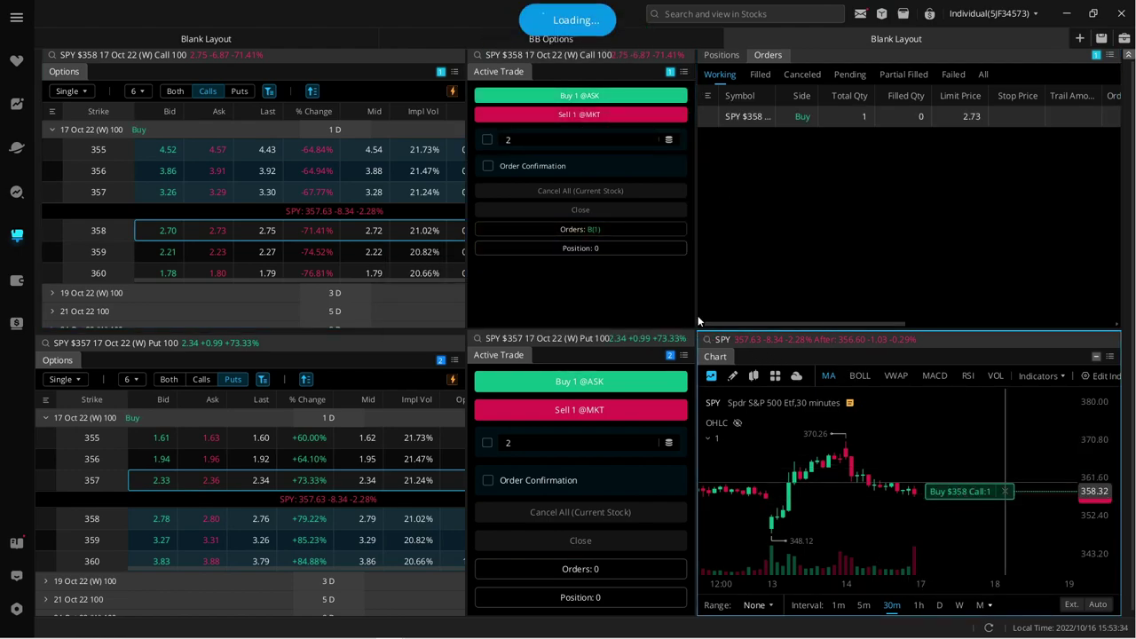
click(721, 55)
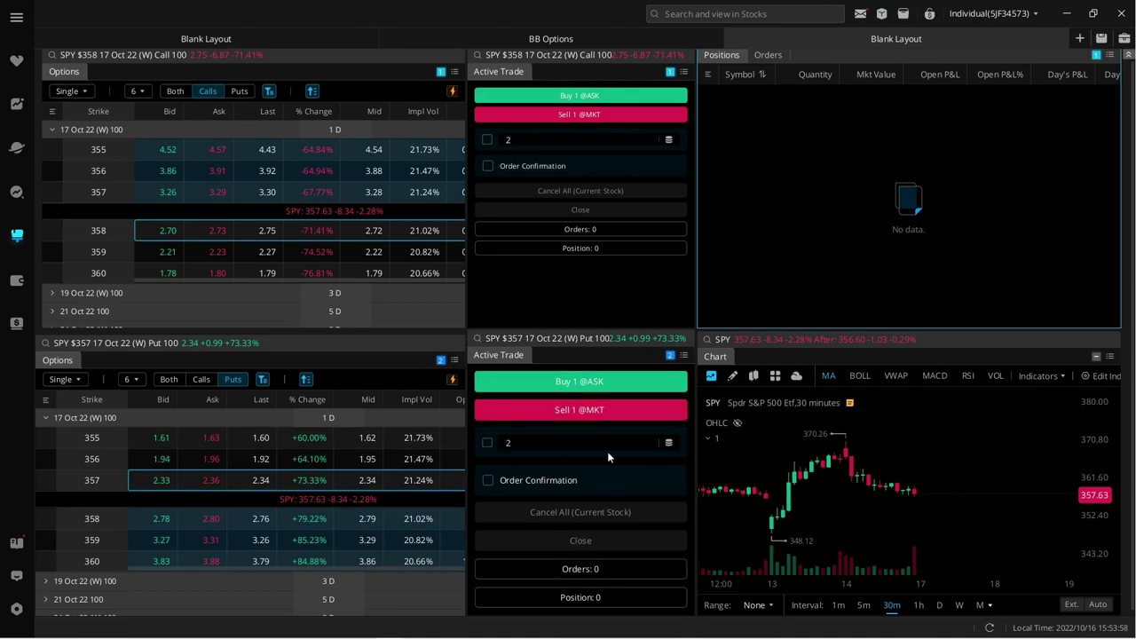
- Buy 1 more SPY $358 call at the ask from the linked Active Trade widget and show its working order
click(298, 484)
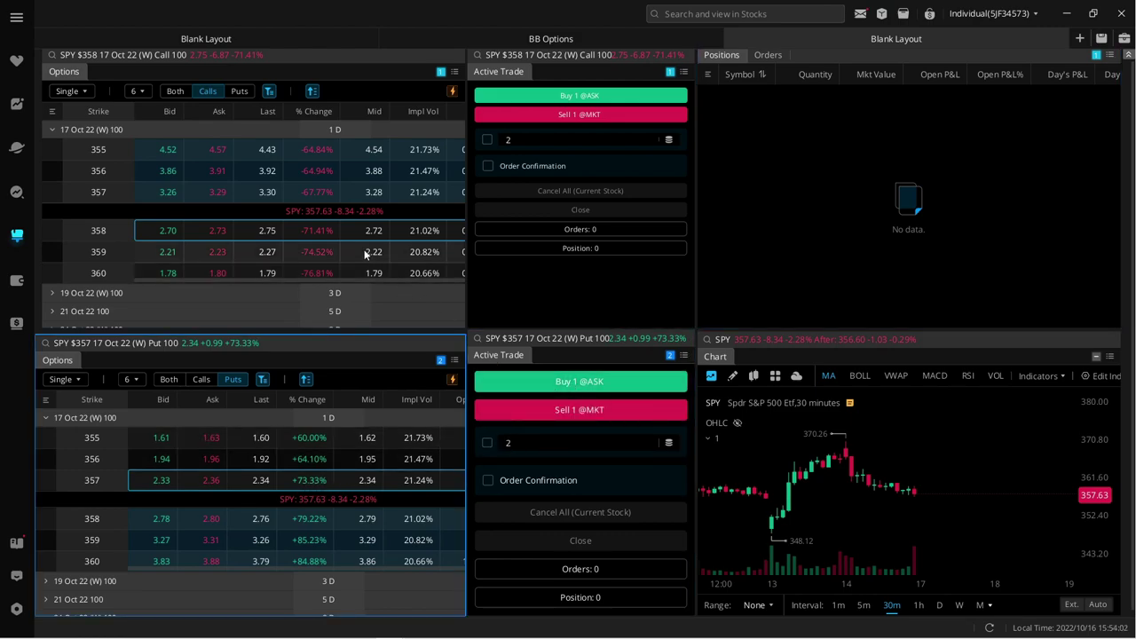
click(309, 230)
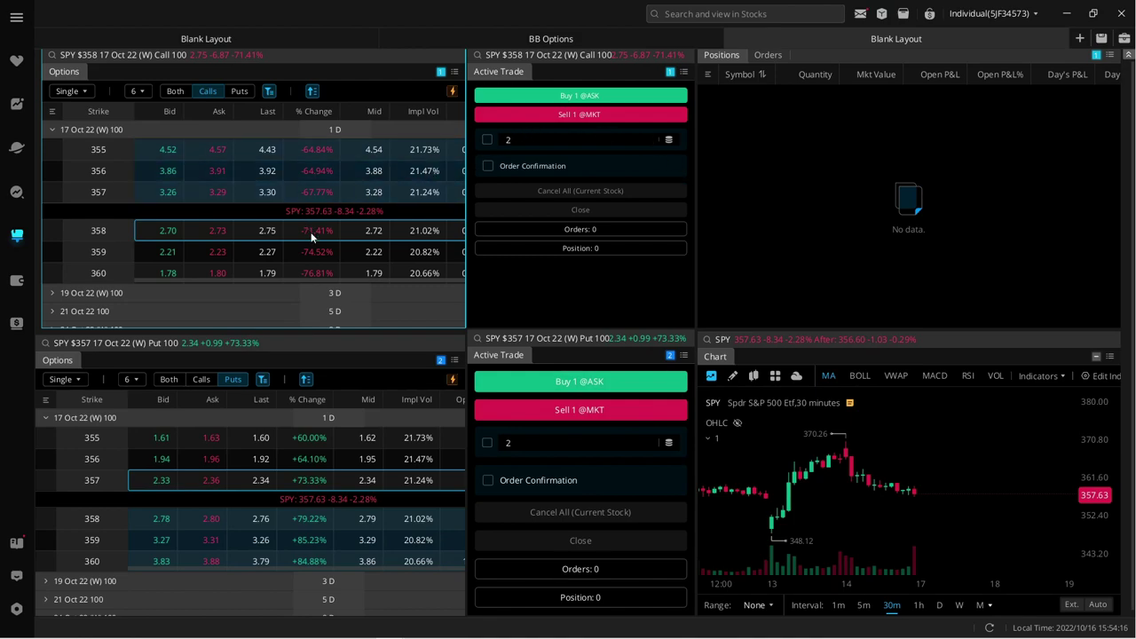
click(579, 95)
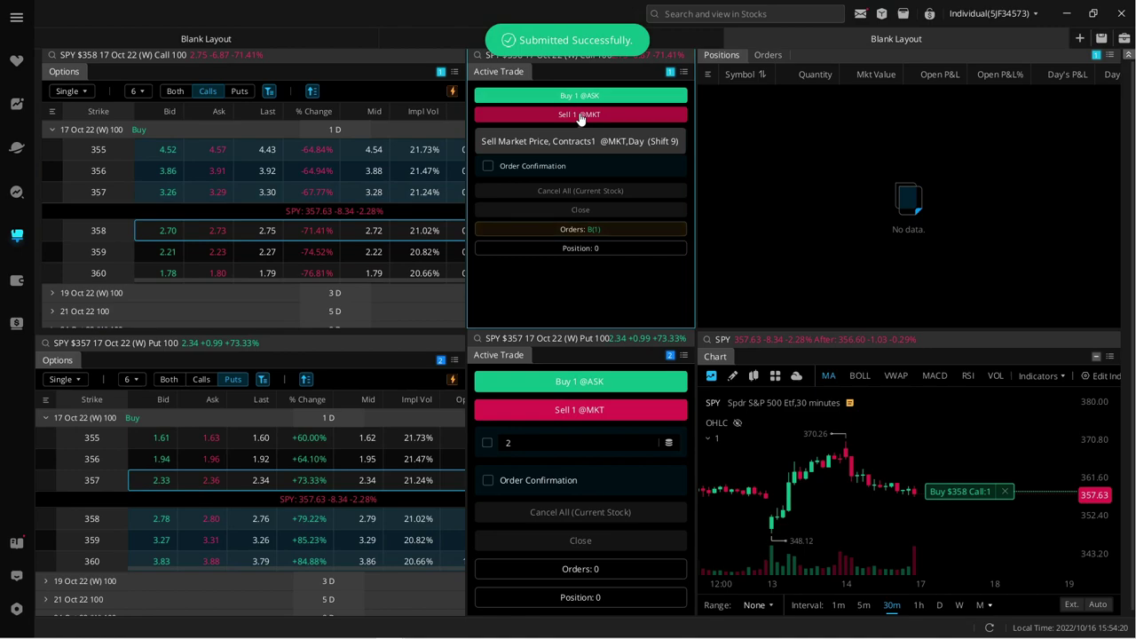
click(739, 99)
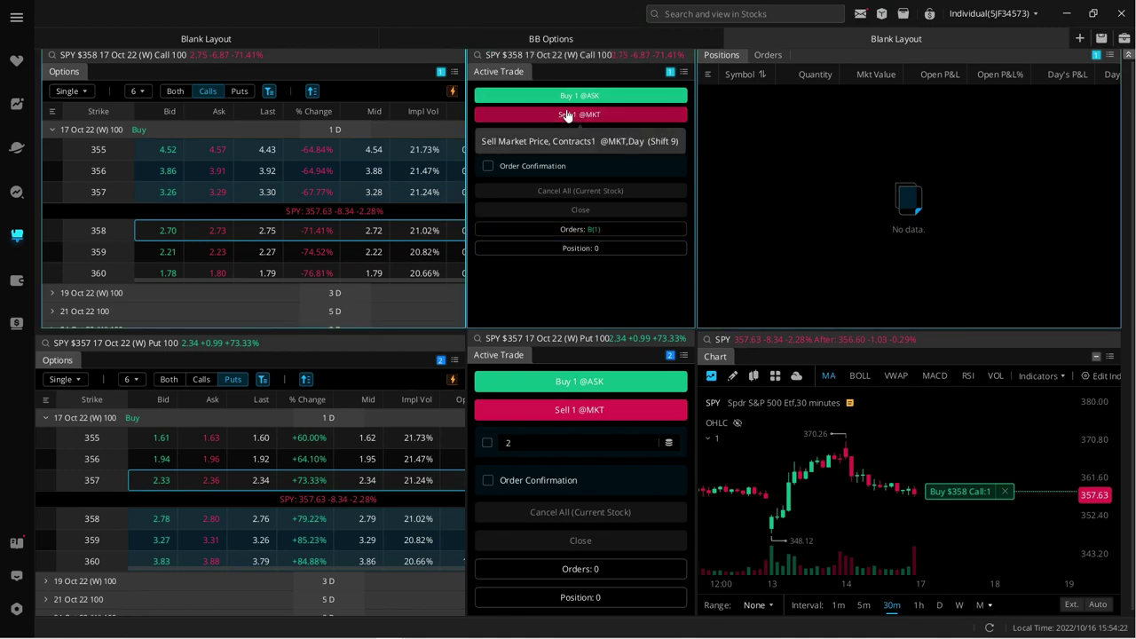
click(767, 55)
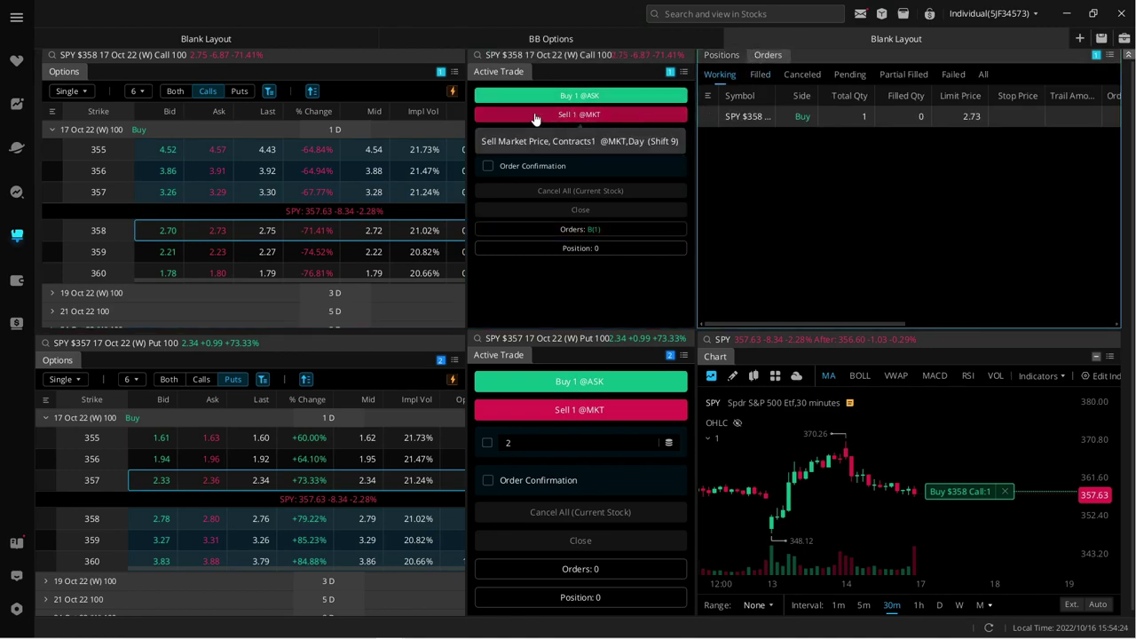
- Cancel the working SPY $358 call buy order from the chart and link the Chart widget to in-layout group 1
click(1005, 491)
click(696, 312)
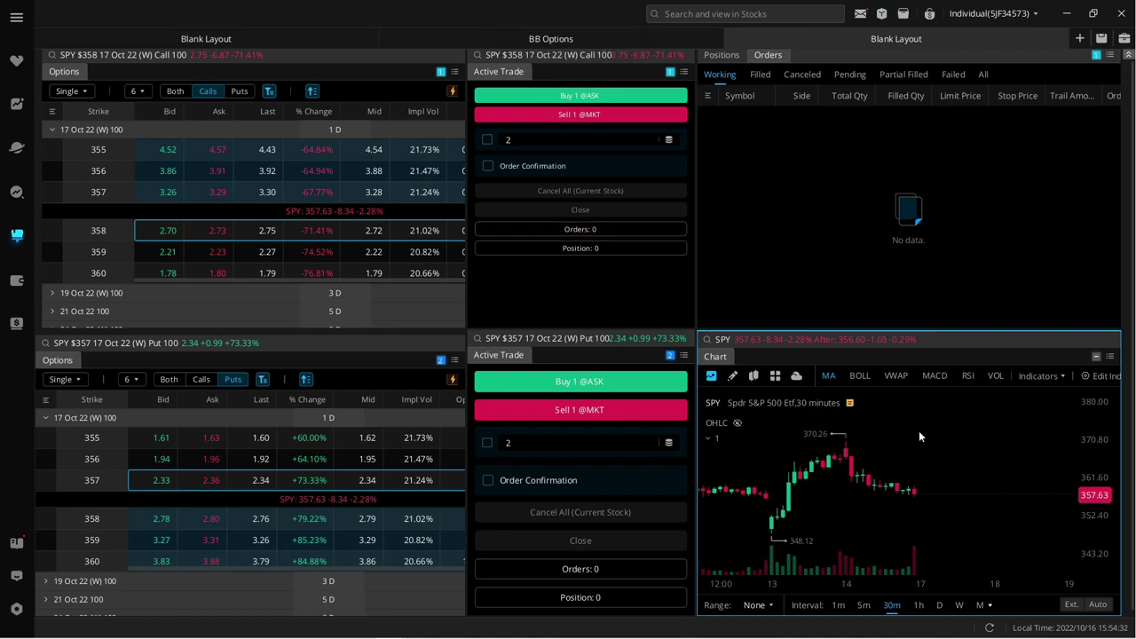
click(1097, 357)
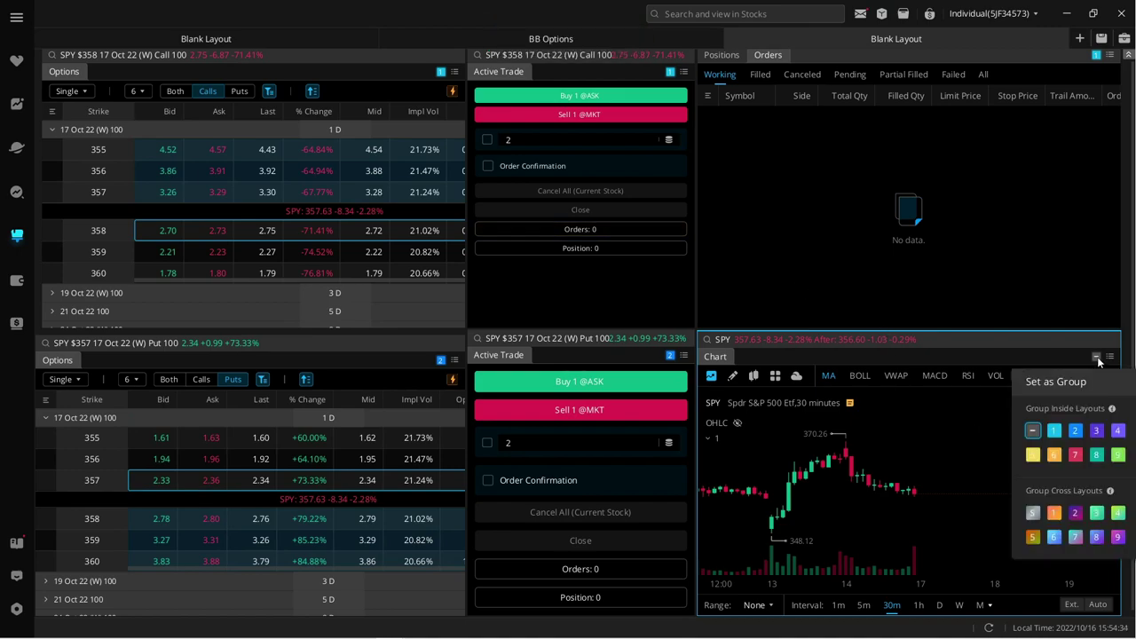
click(1054, 432)
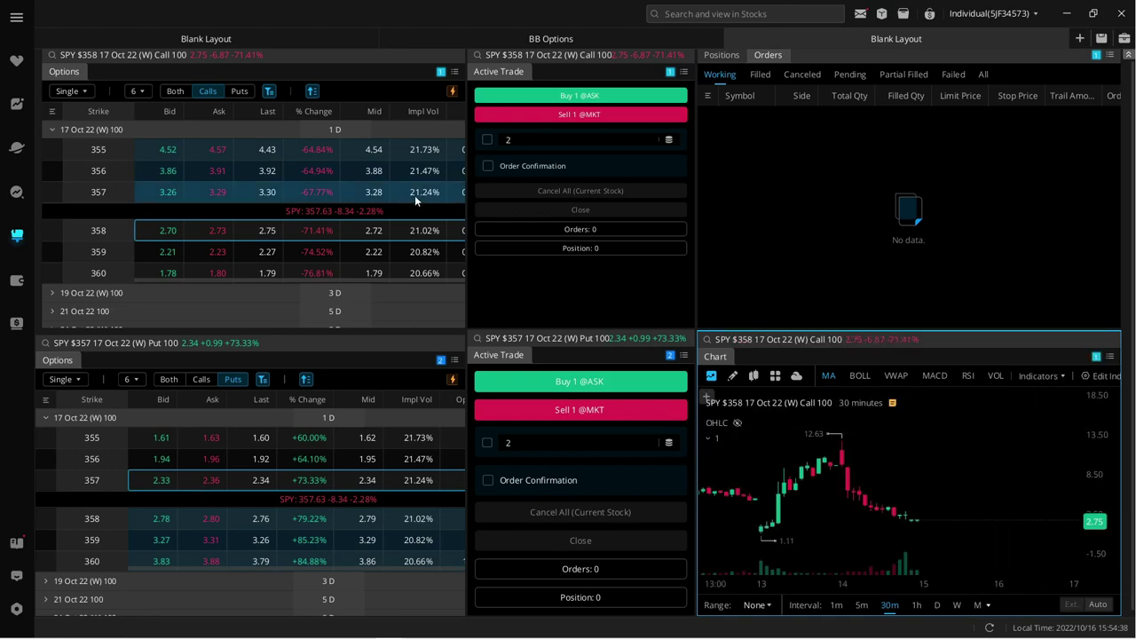
- Load the 17 Oct 22 SPY $359 call and then the $357 call into the linked chart from the call chain
click(306, 233)
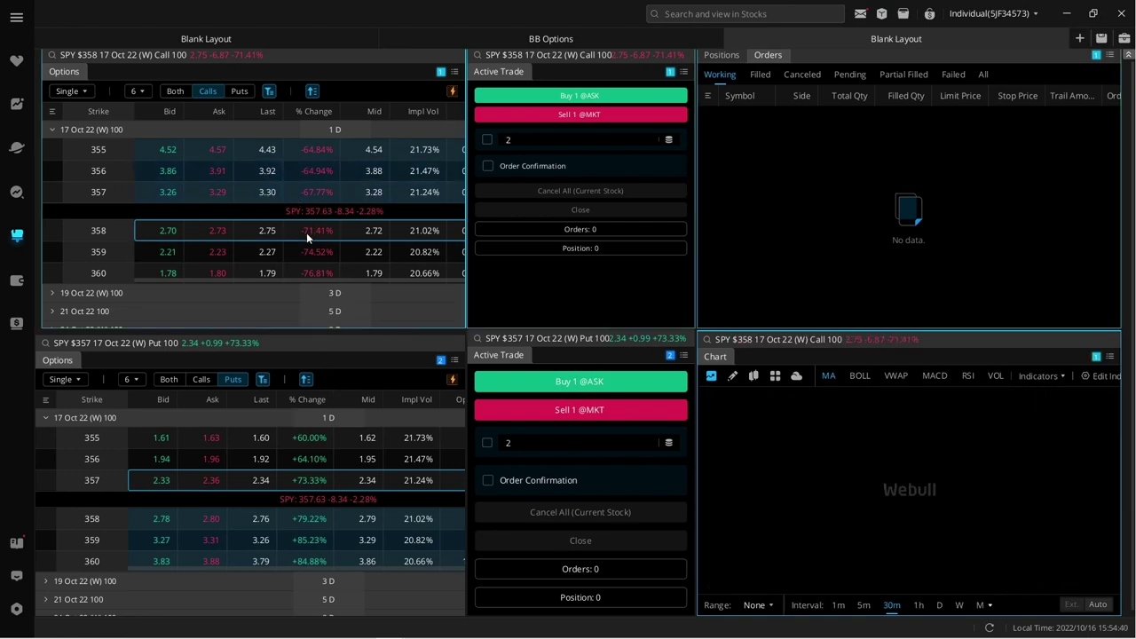
click(308, 251)
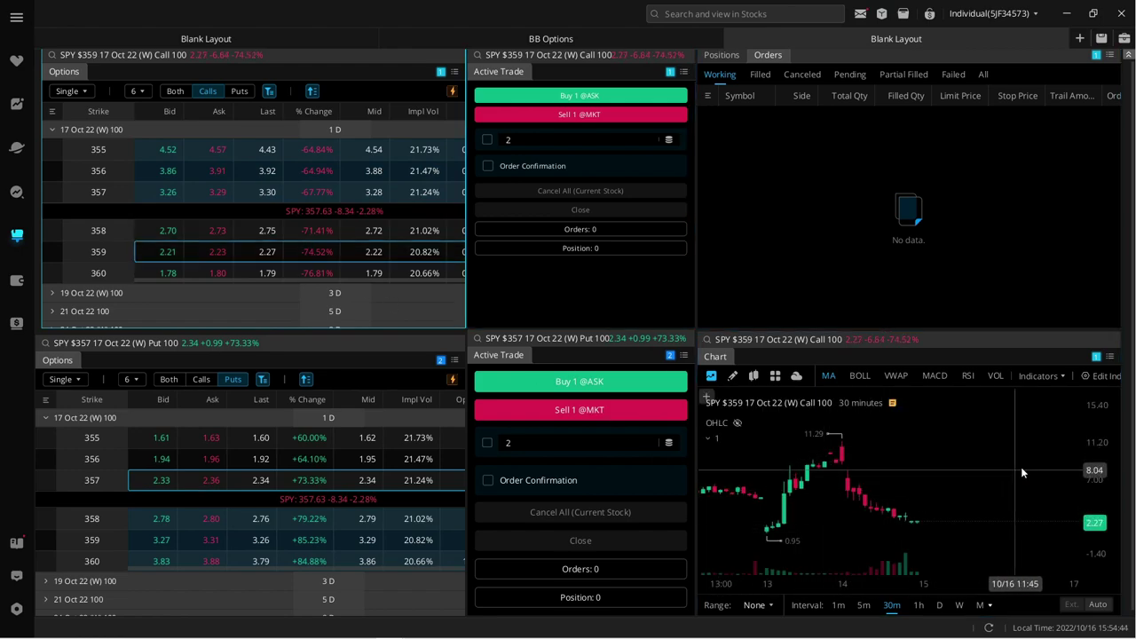
click(299, 192)
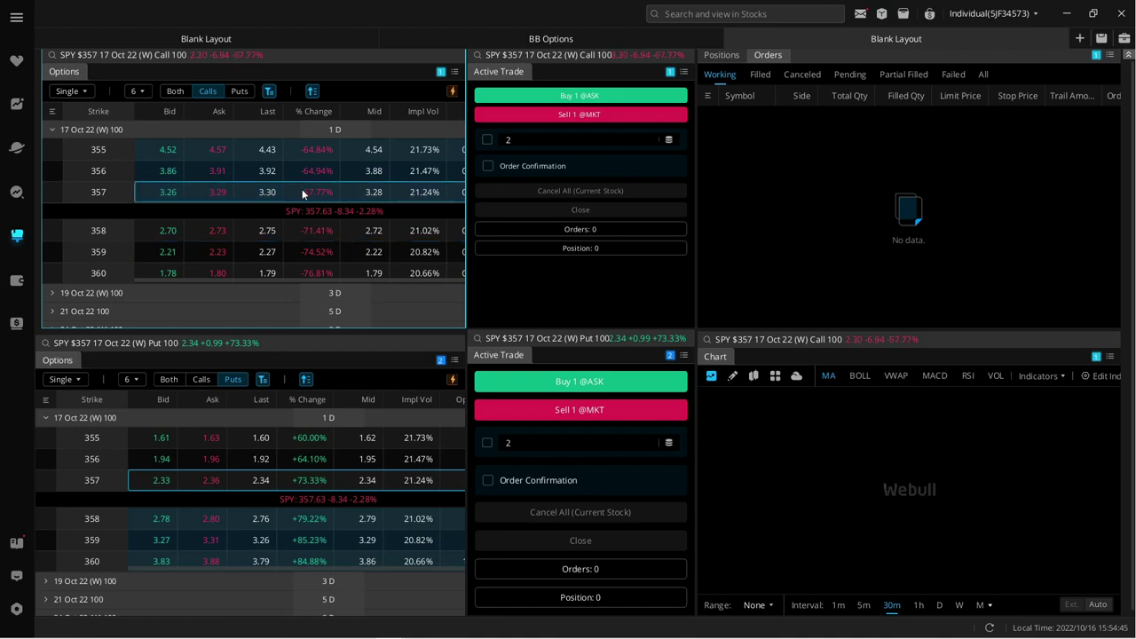
- Buy 1 SPY $357 call at the ask from the upper Active Trade widget and cancel its working order from the chart
click(544, 100)
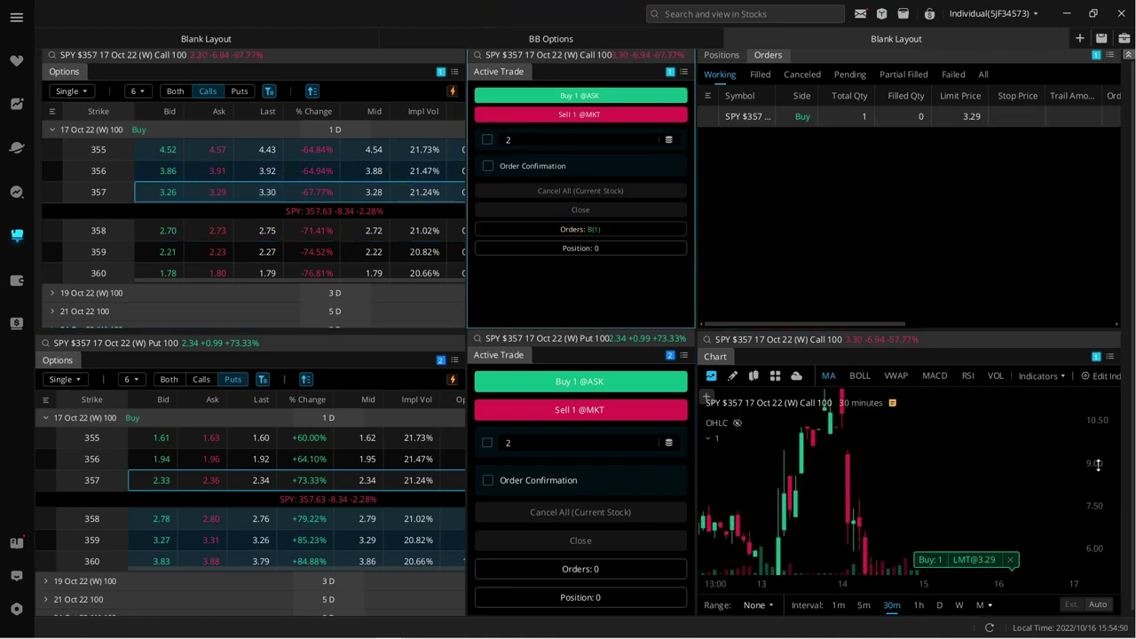
drag(1023, 527, 994, 560)
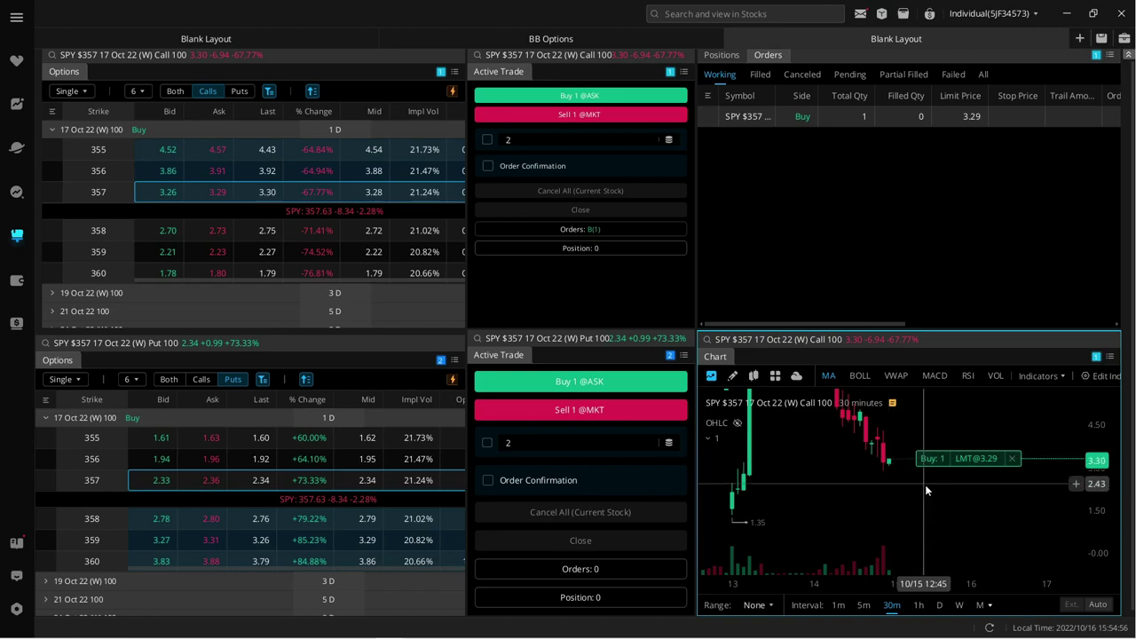
click(1012, 459)
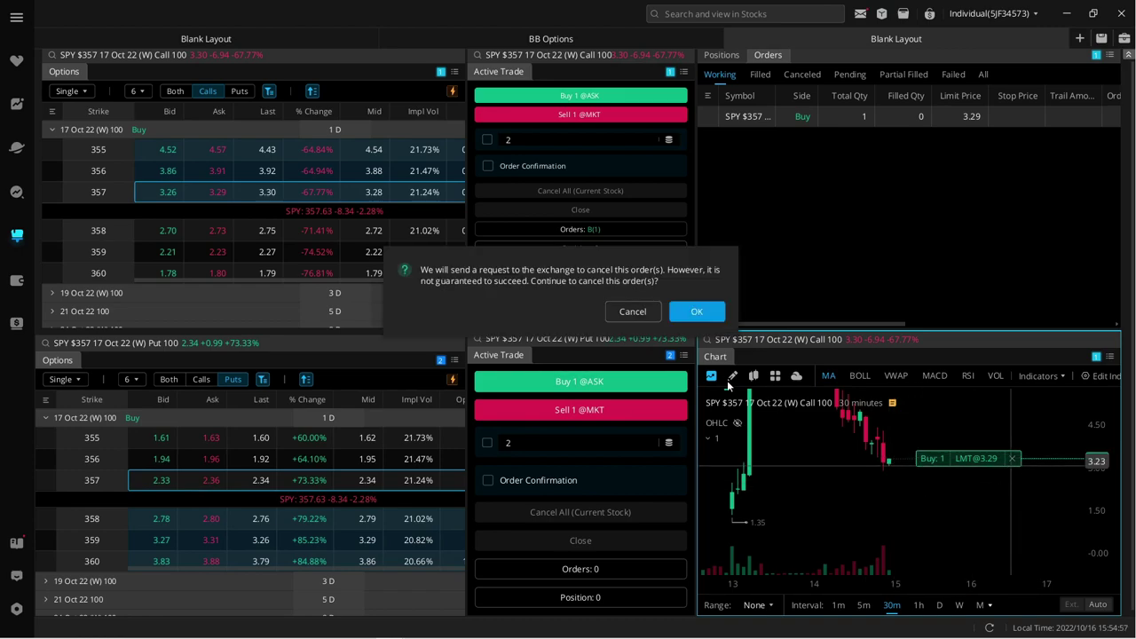
click(698, 312)
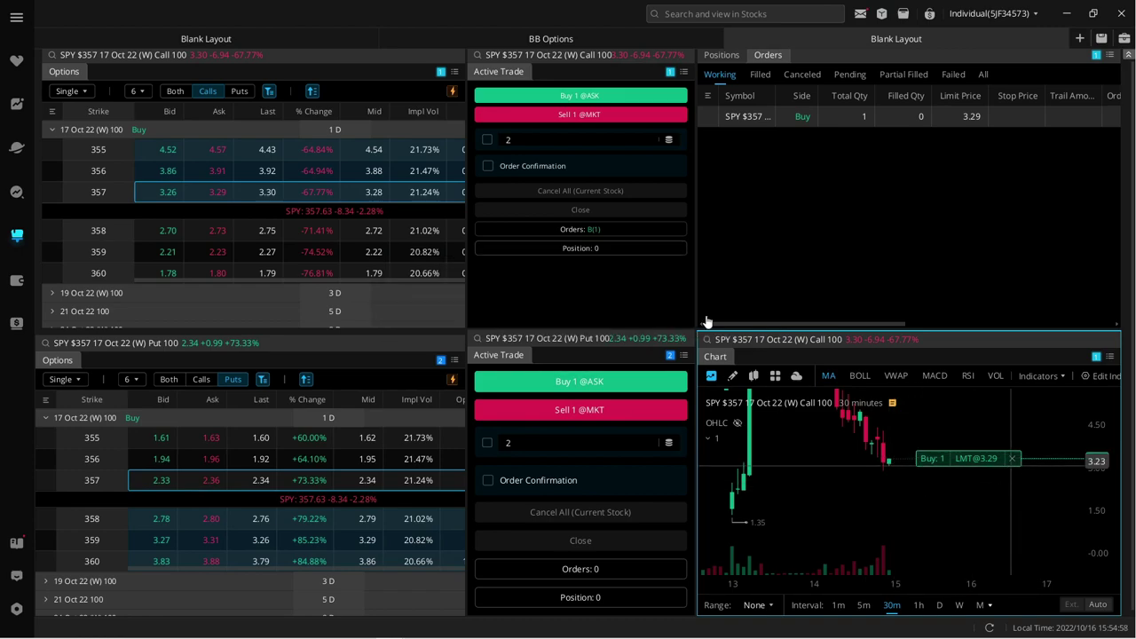
- Examine the Buy Customized options order settings for the upper Active Trade widget, including order type and take-profit, and close them
click(683, 71)
click(722, 96)
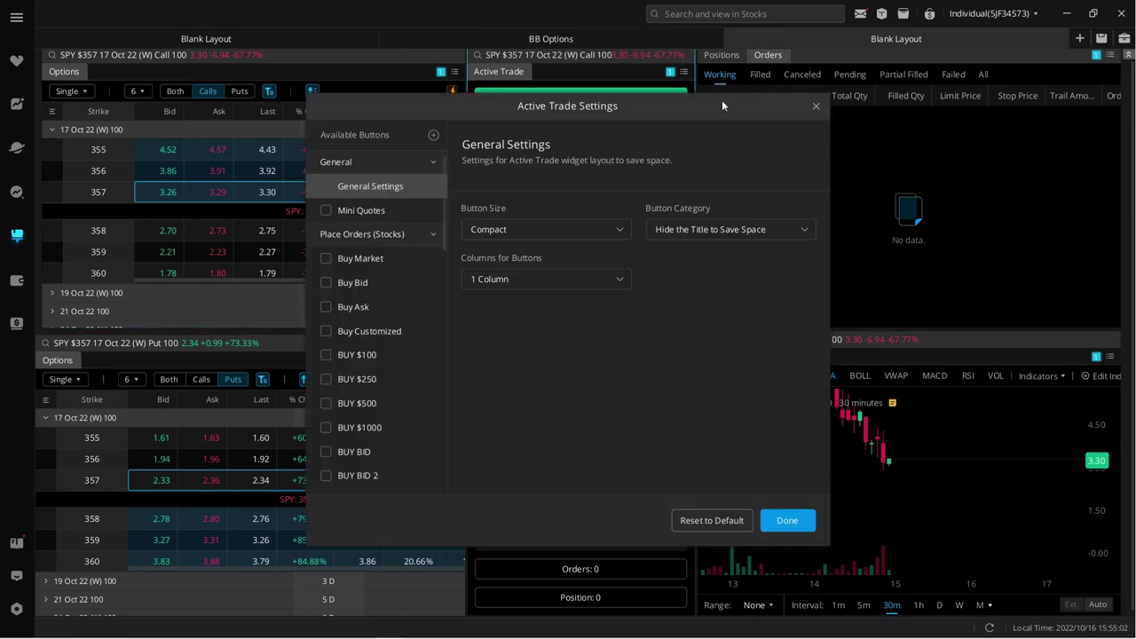
scroll(326, 251, down, 5)
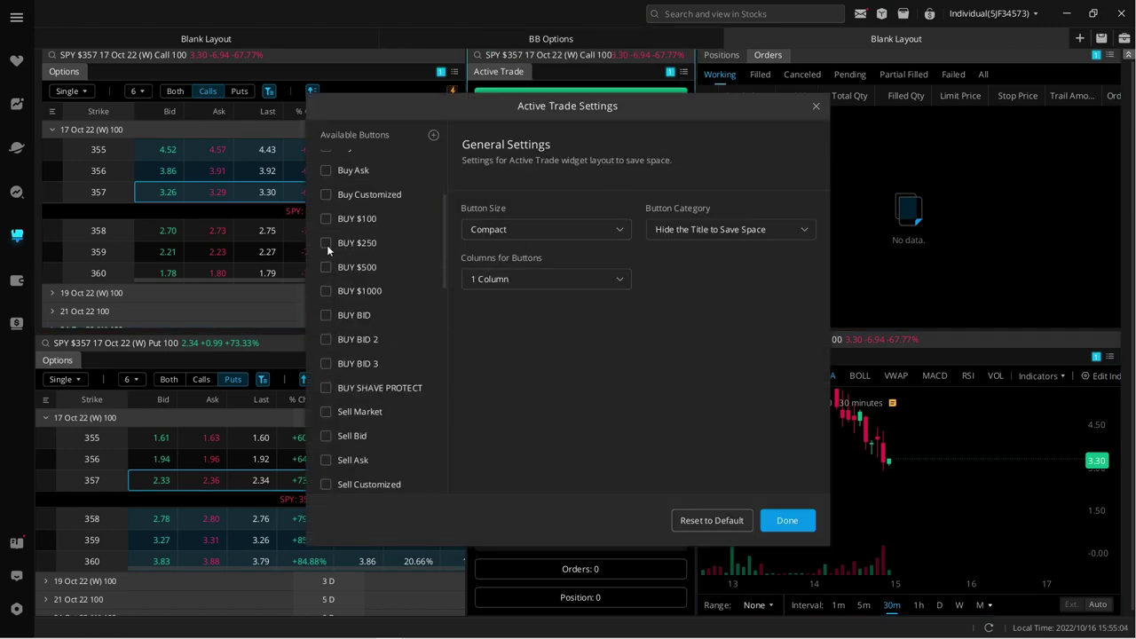
scroll(327, 252, down, 10)
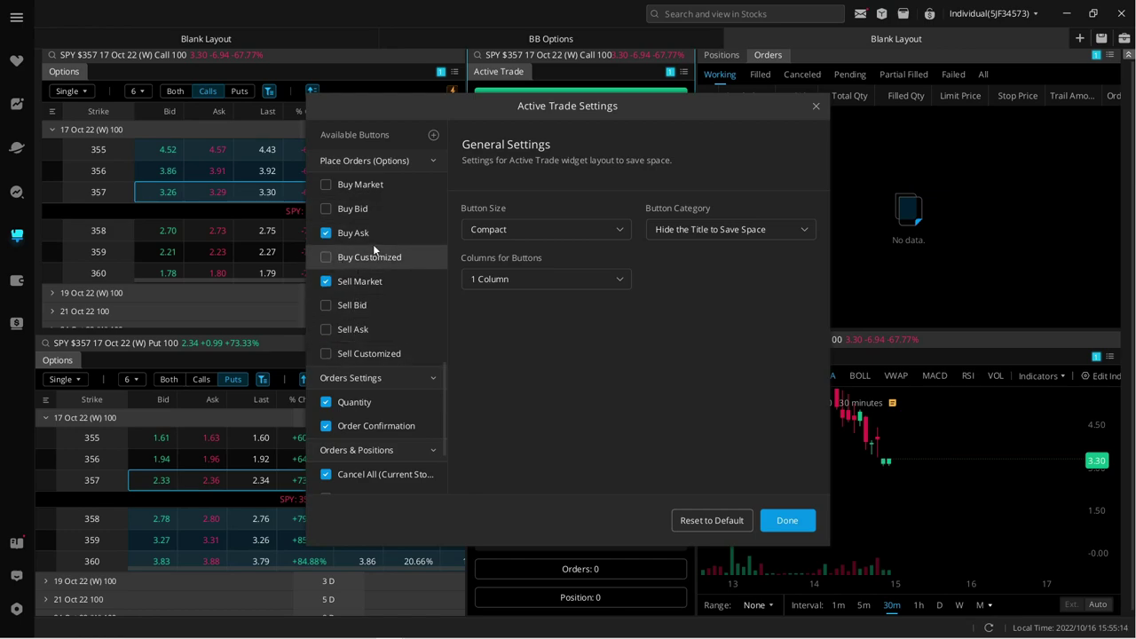
click(346, 262)
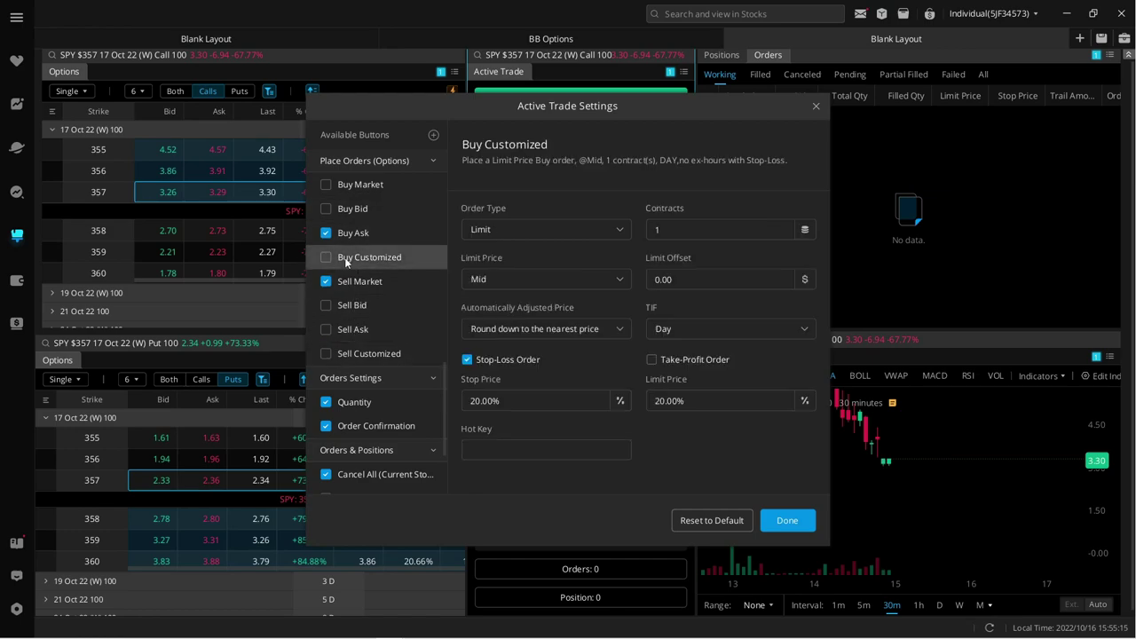
click(578, 232)
click(578, 230)
click(652, 360)
click(815, 107)
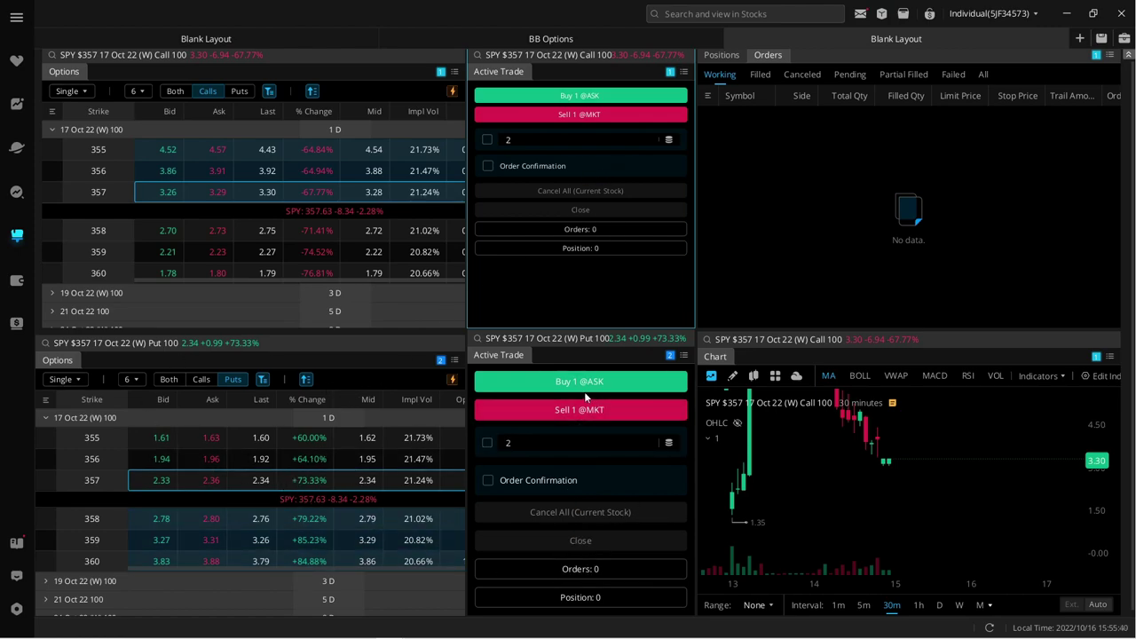
- Set the lower Active Trade widget's button size to Compact and apply the settings
click(685, 357)
click(724, 375)
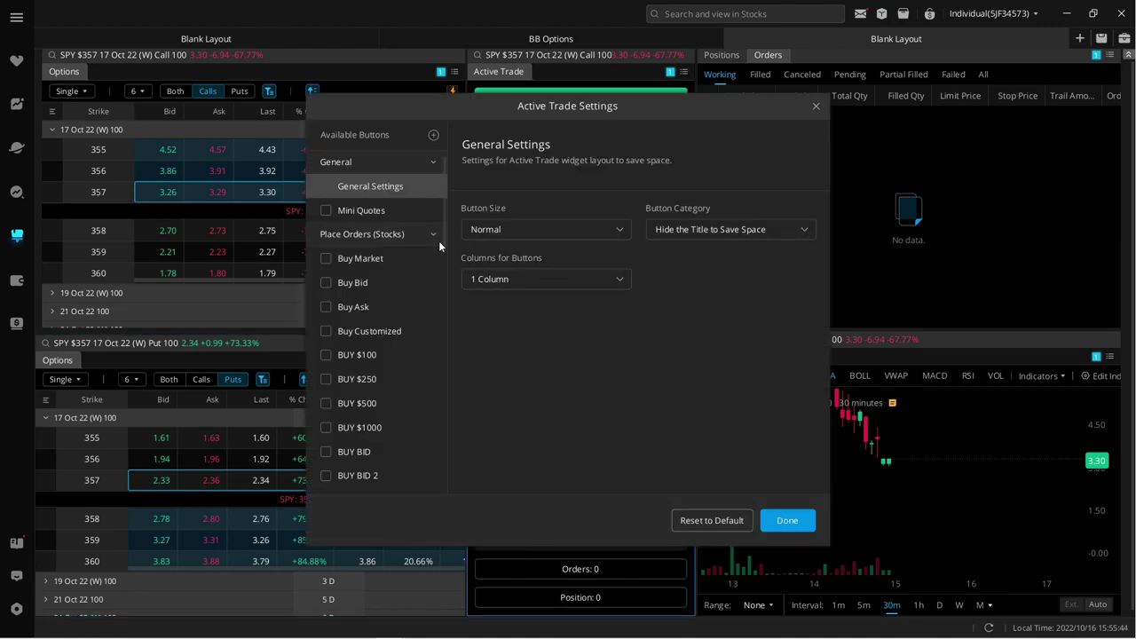
click(513, 230)
click(505, 282)
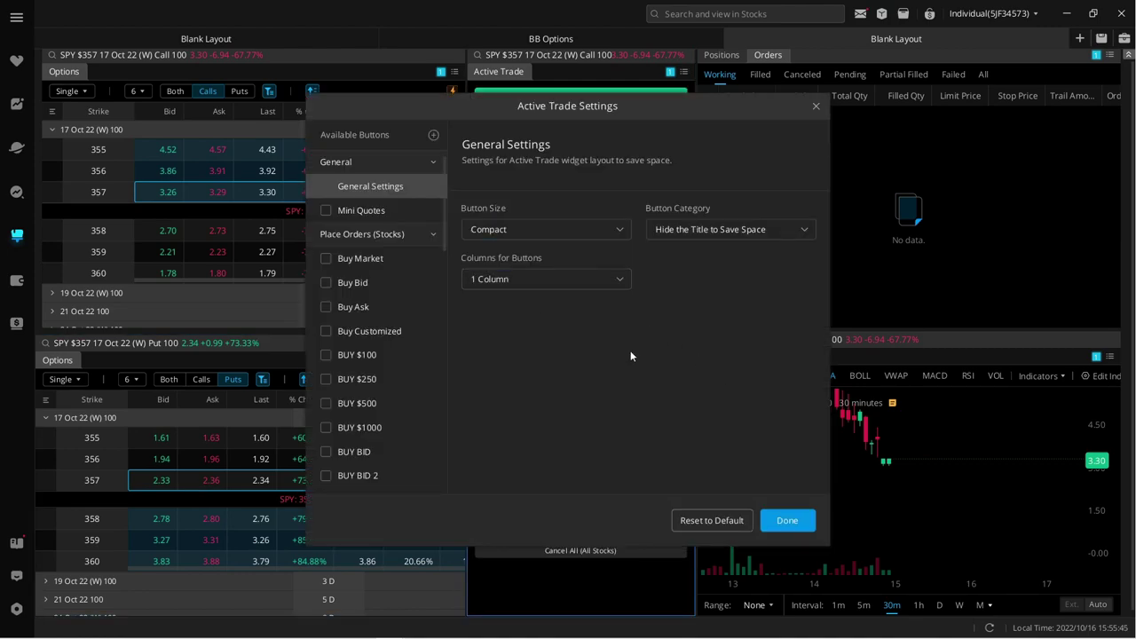
click(793, 521)
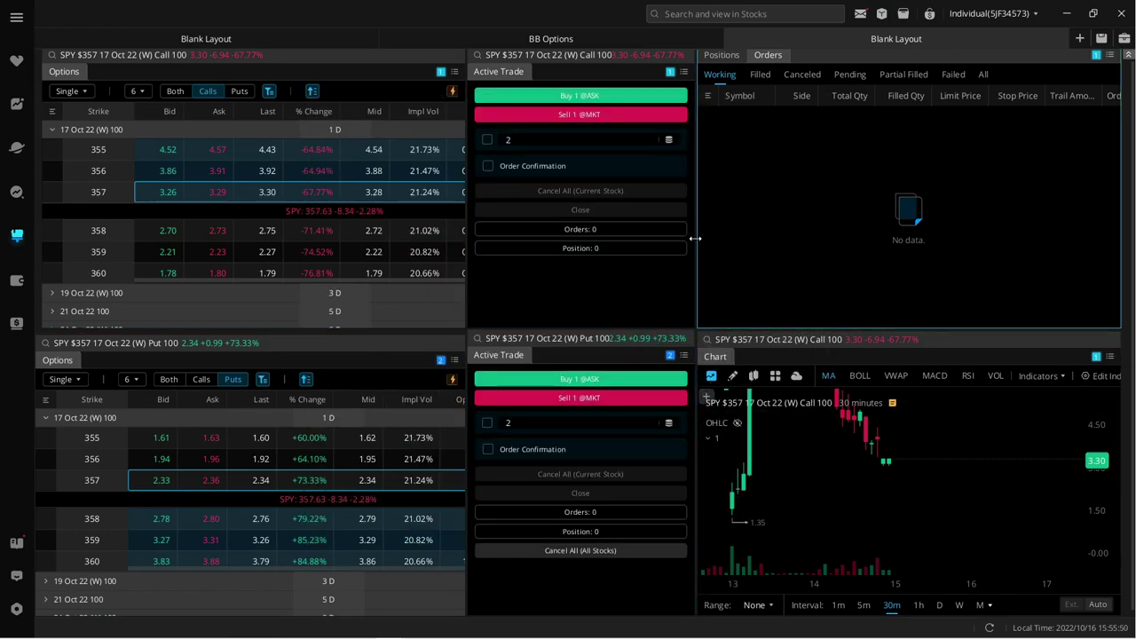
- Narrow both Active Trade widgets and widen the Chart and Positions/Orders widgets to fill the freed space
drag(693, 250, 600, 253)
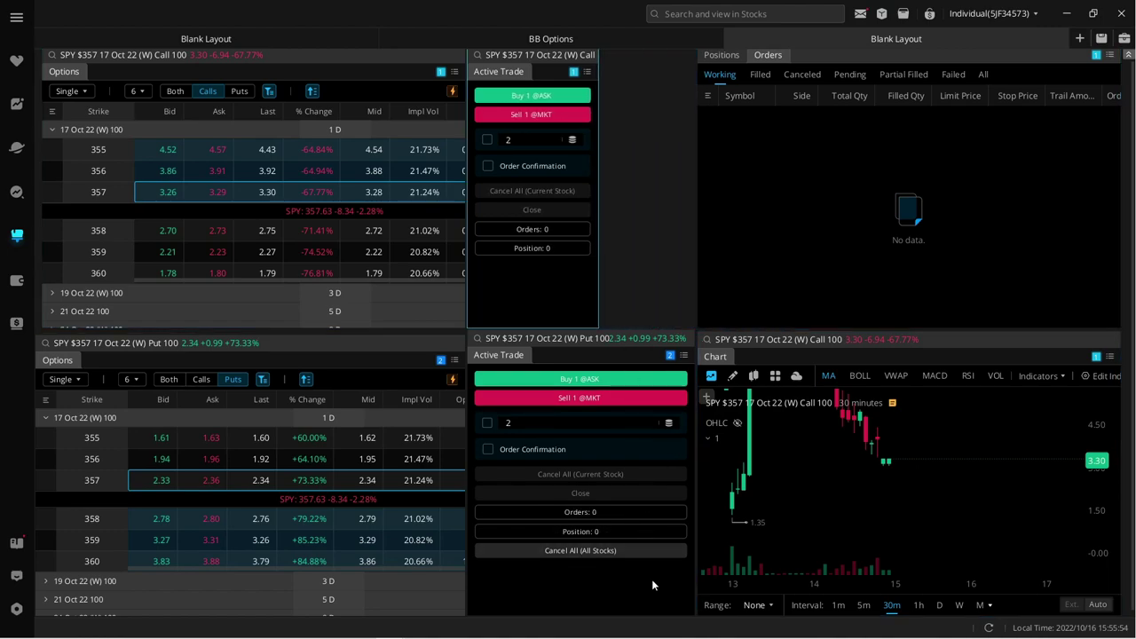
drag(694, 503, 608, 497)
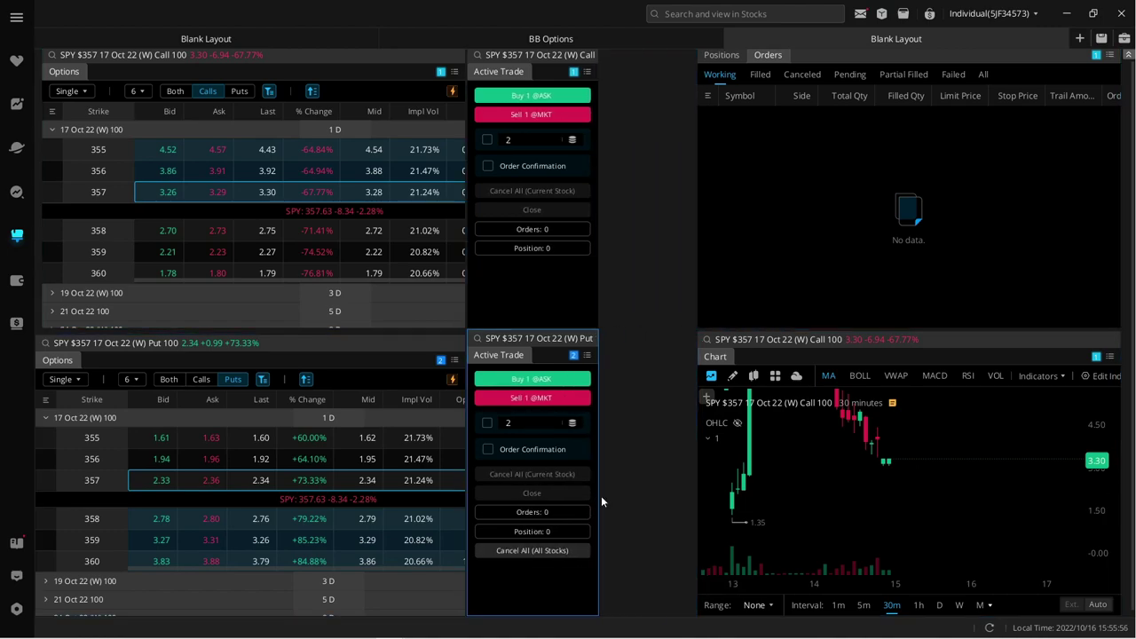
click(942, 339)
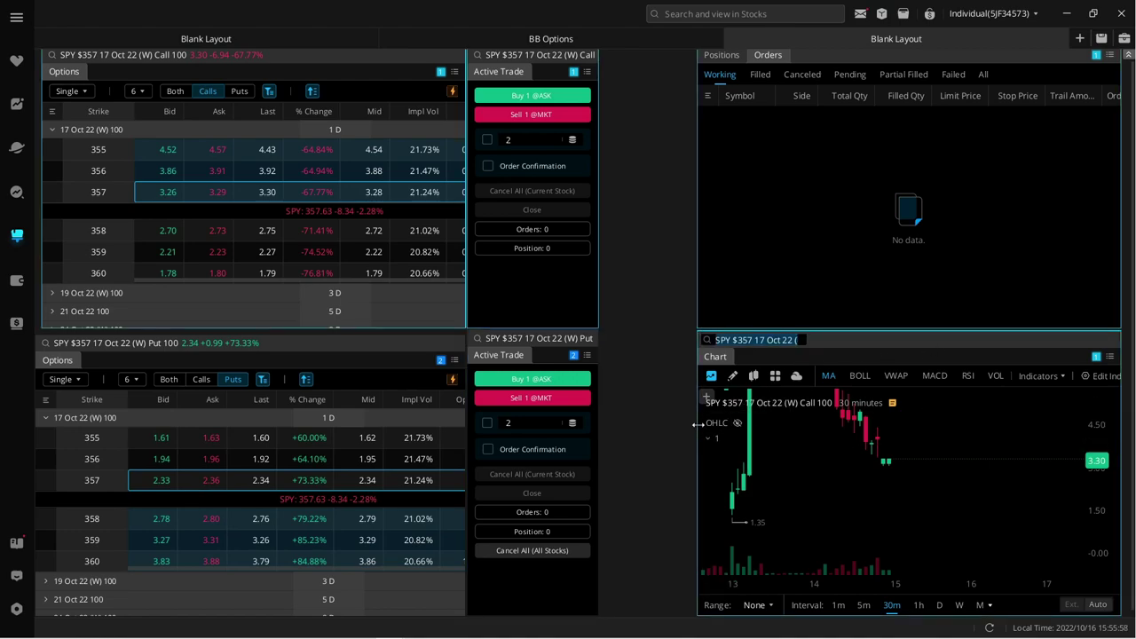
drag(698, 425, 602, 425)
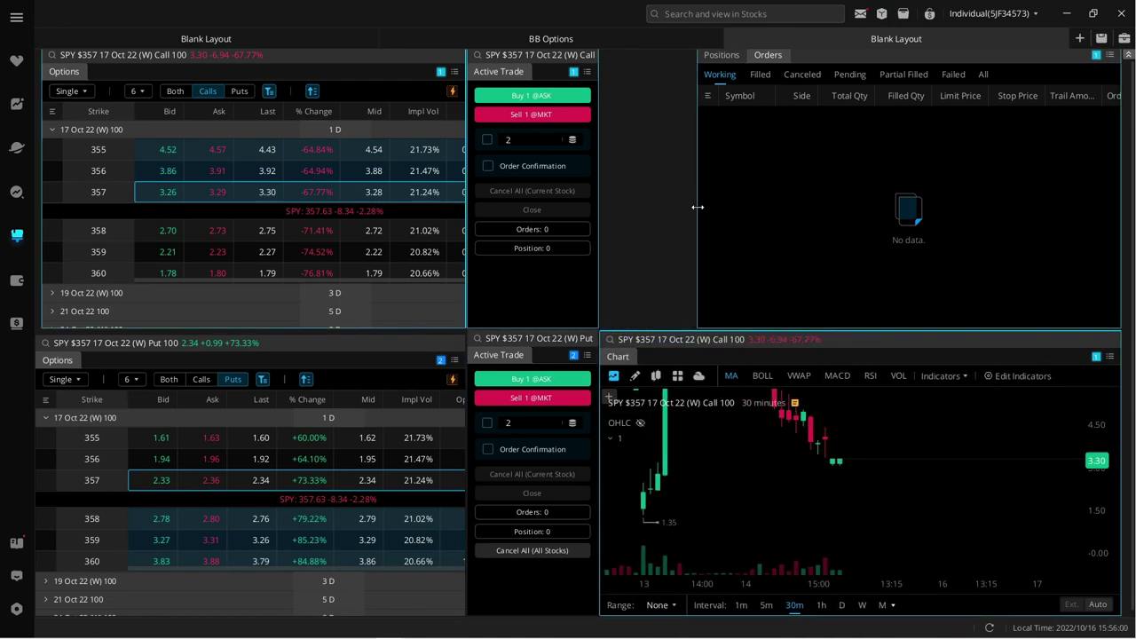
drag(698, 207, 609, 193)
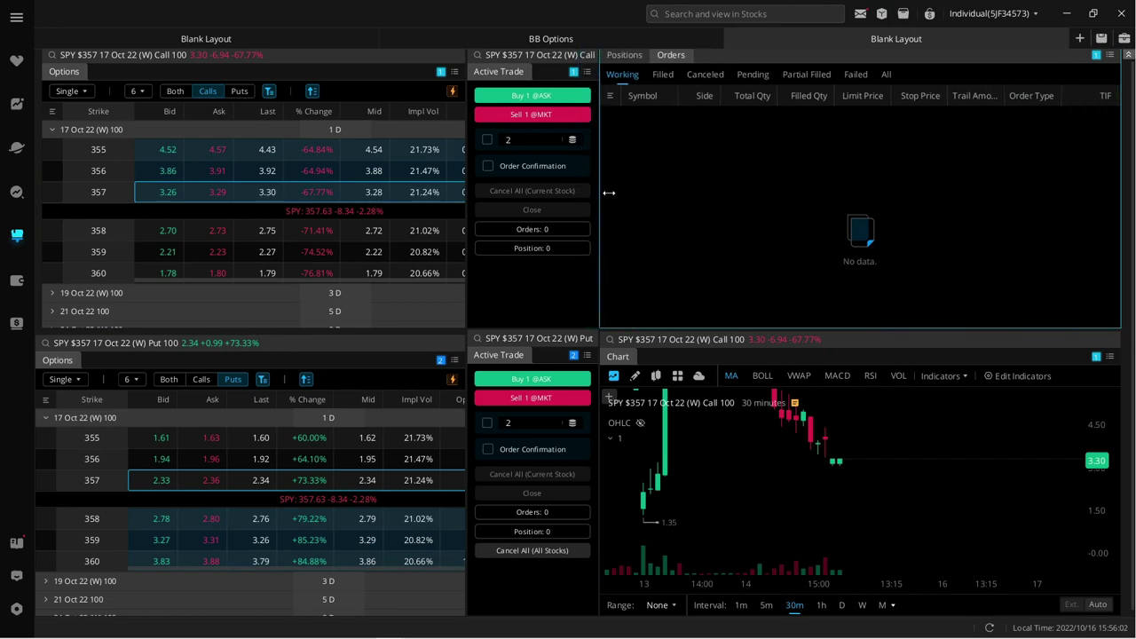
click(558, 280)
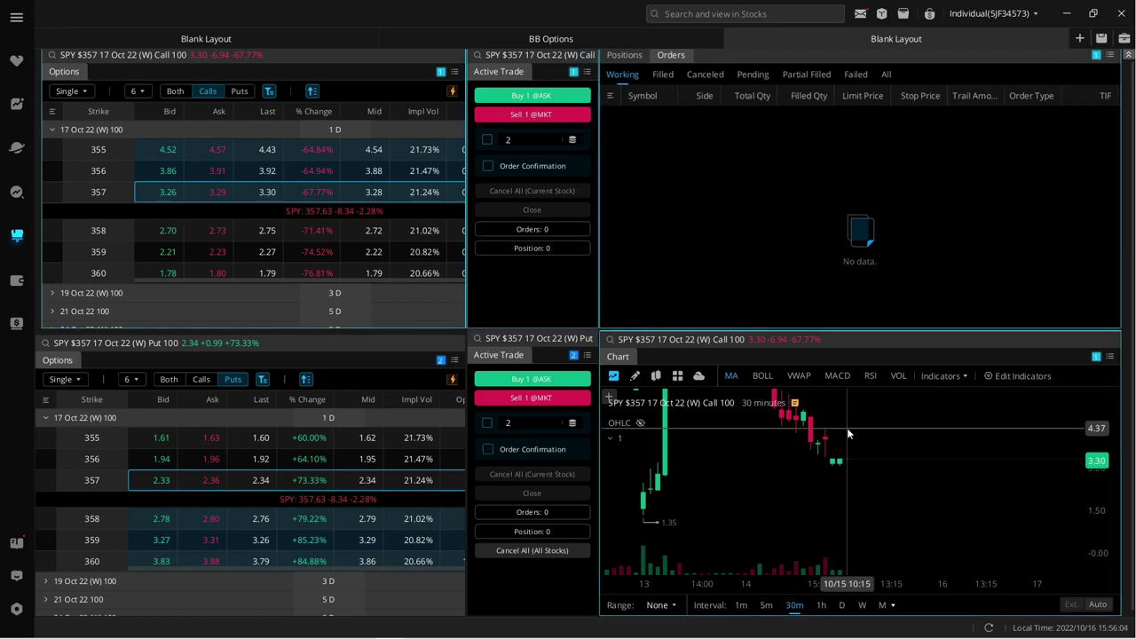
- Switch the $357 call chart to the daily interval and reset the chart
drag(921, 441, 846, 432)
click(842, 604)
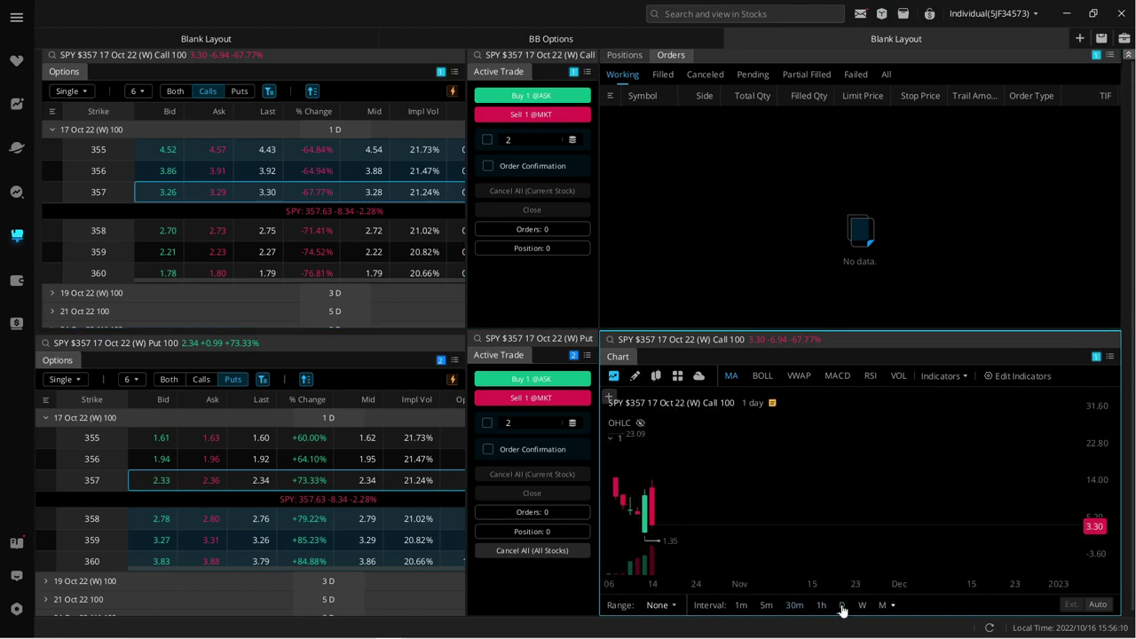
right_click(815, 475)
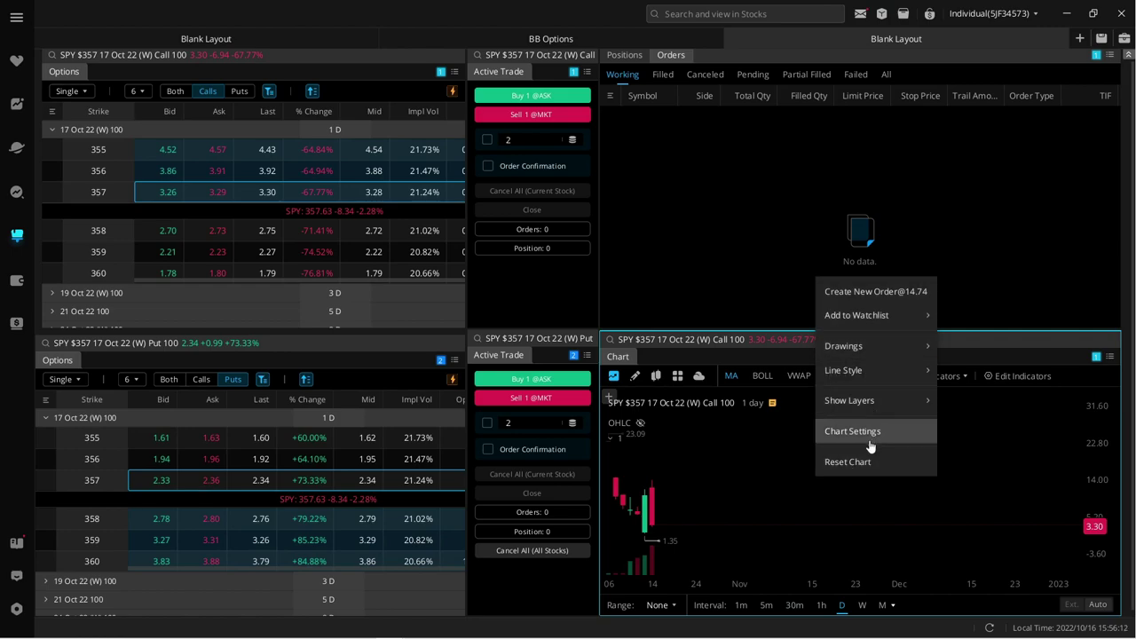
click(862, 462)
- Remove the Chart widget from its link group and load the SPY symbol in it
click(1096, 356)
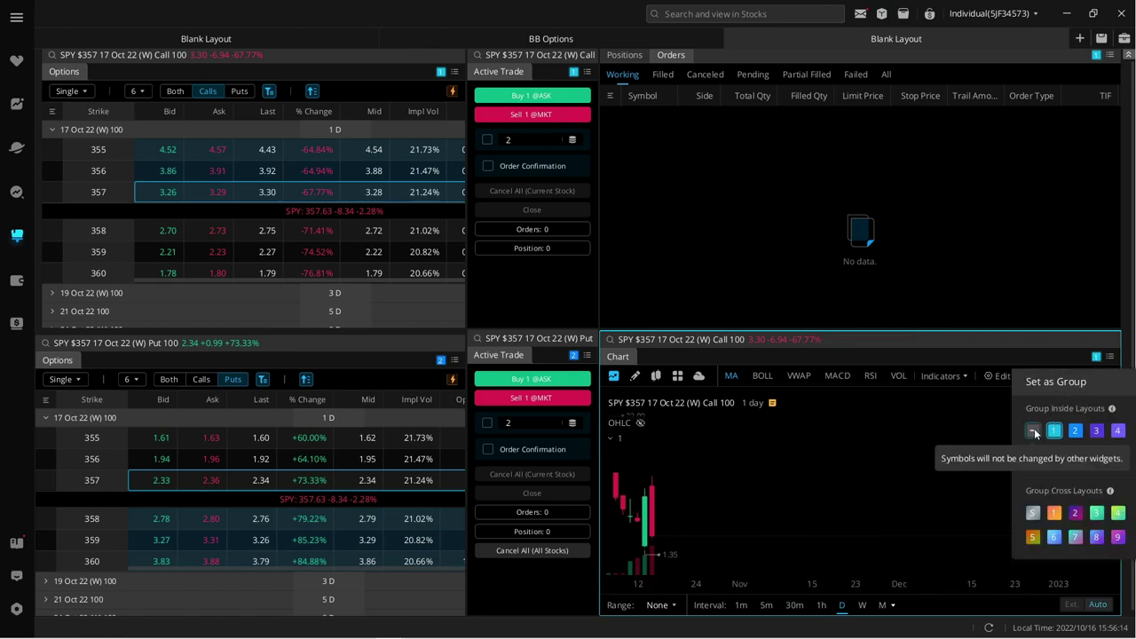
click(890, 432)
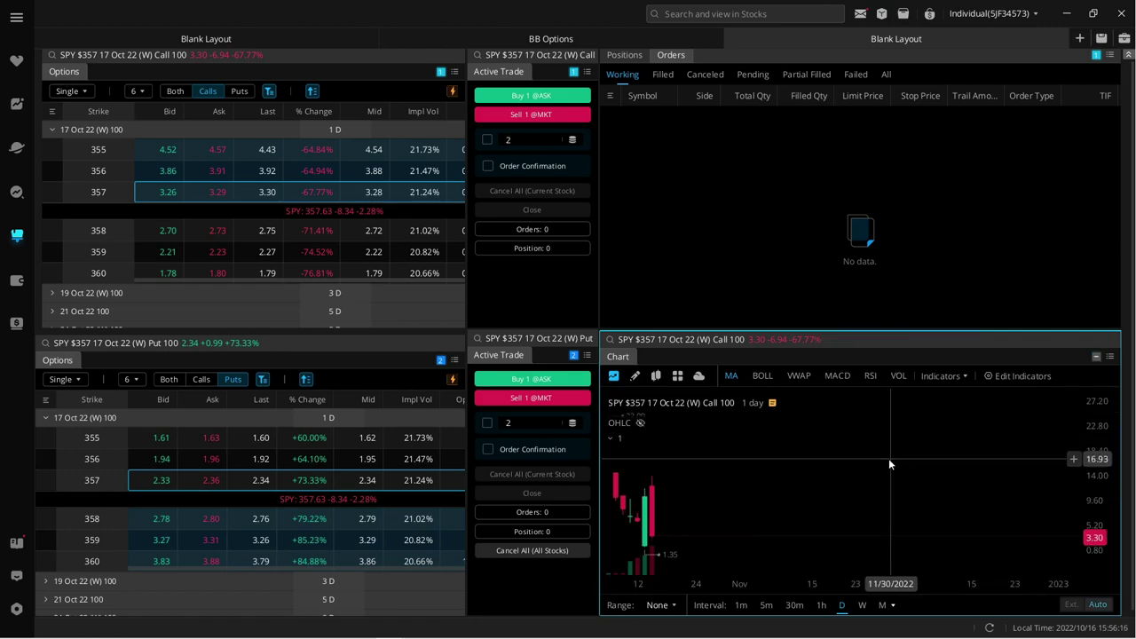
text(SPY)
key(Return)
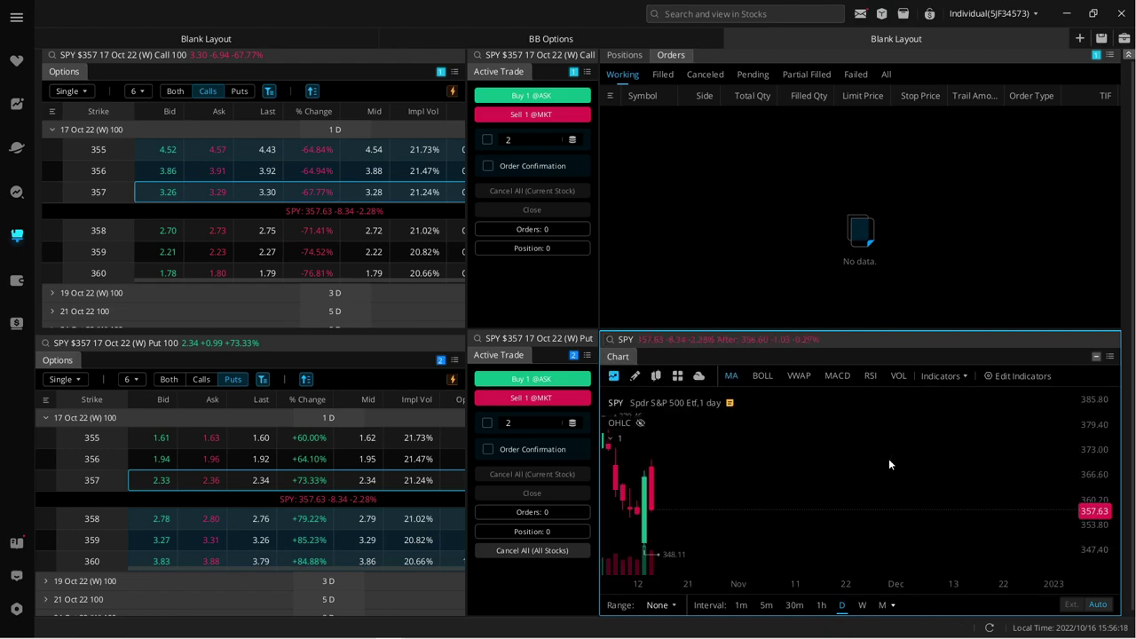
scroll(886, 458, down, 2)
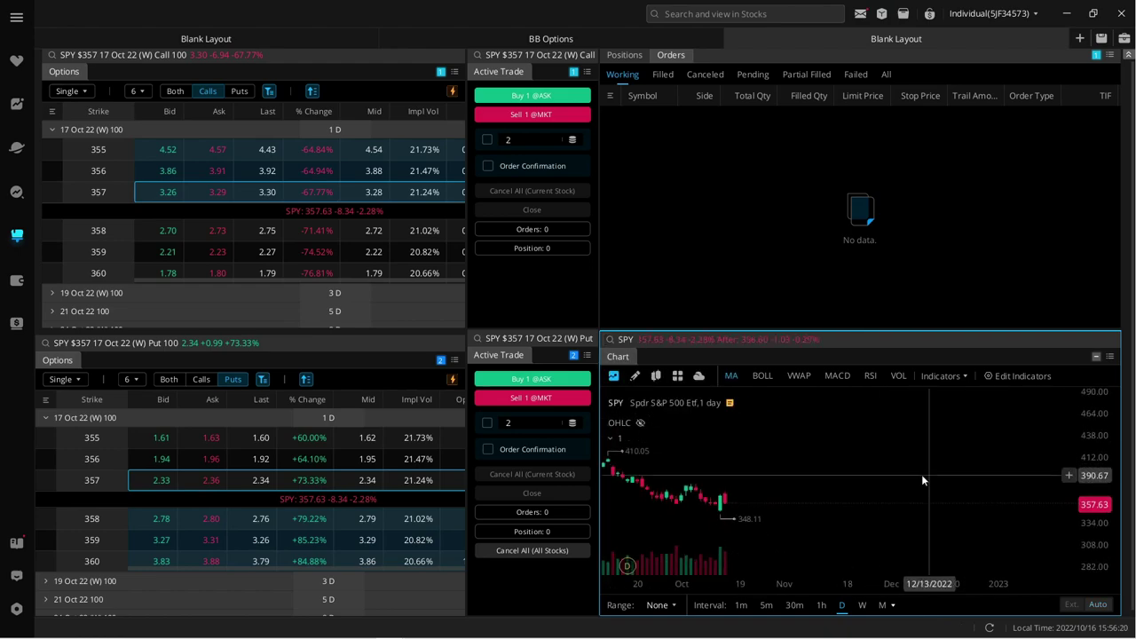